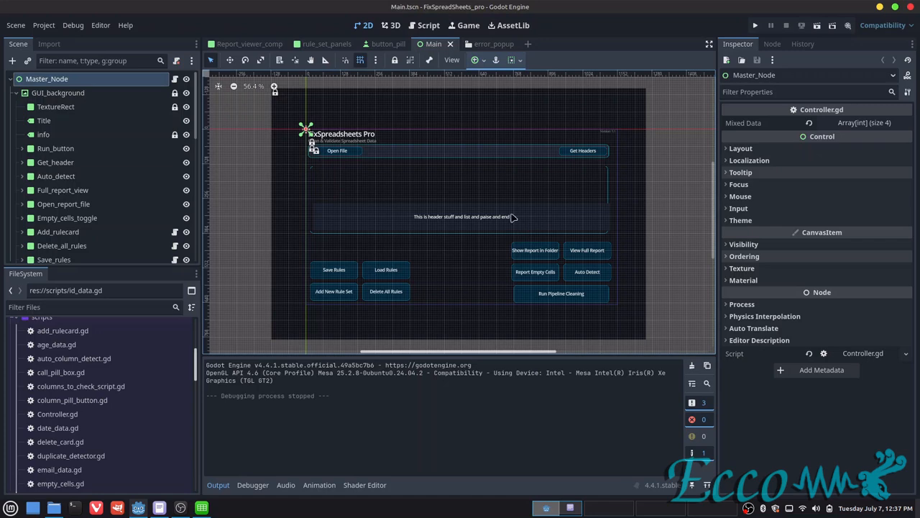
- Switch to Medical_spreadsheet_showcase.csv in LibreOffice Calc and review the header row, including MRN, CPT, HCPCS, ICD10, Charges and DOB
scroll(430, 246, up, 1)
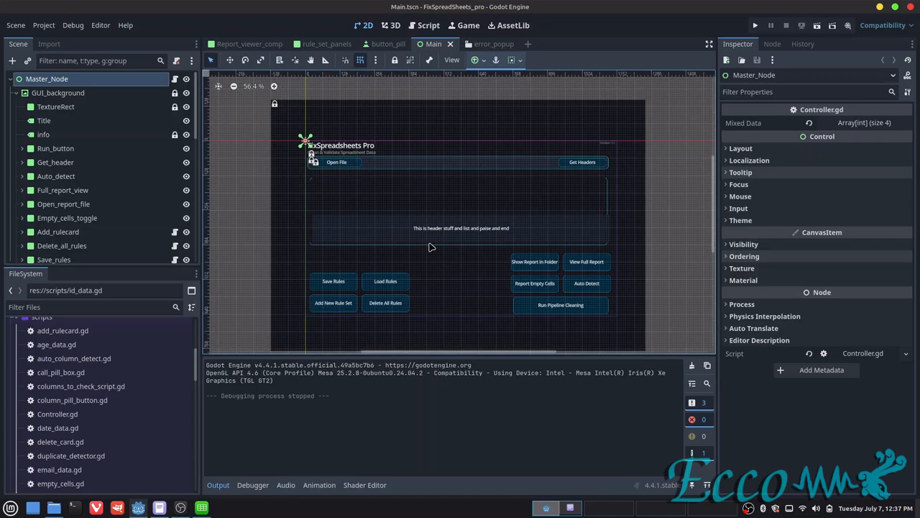
click(205, 508)
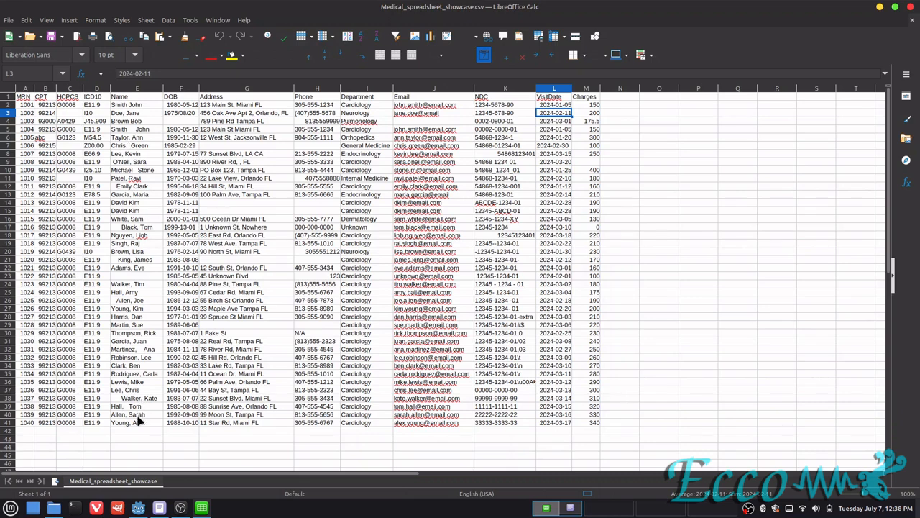
click(27, 96)
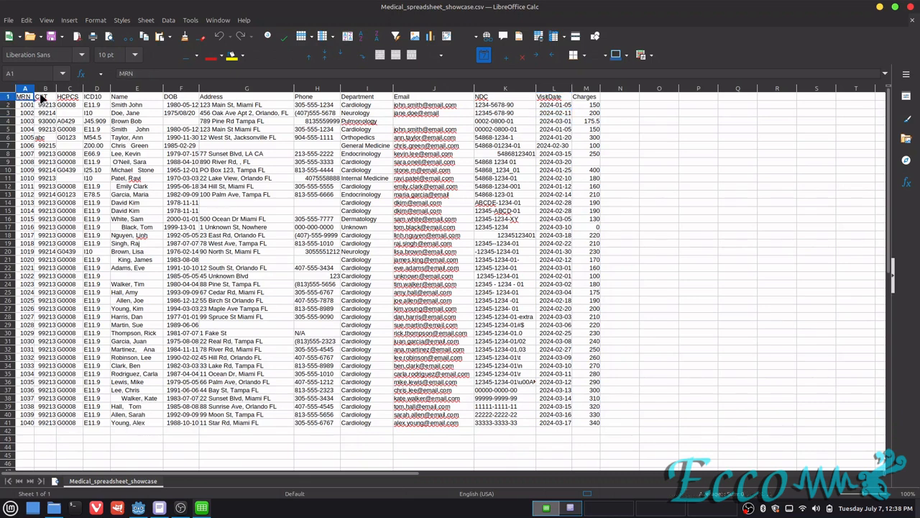
click(44, 96)
click(22, 97)
click(44, 97)
click(68, 98)
click(89, 98)
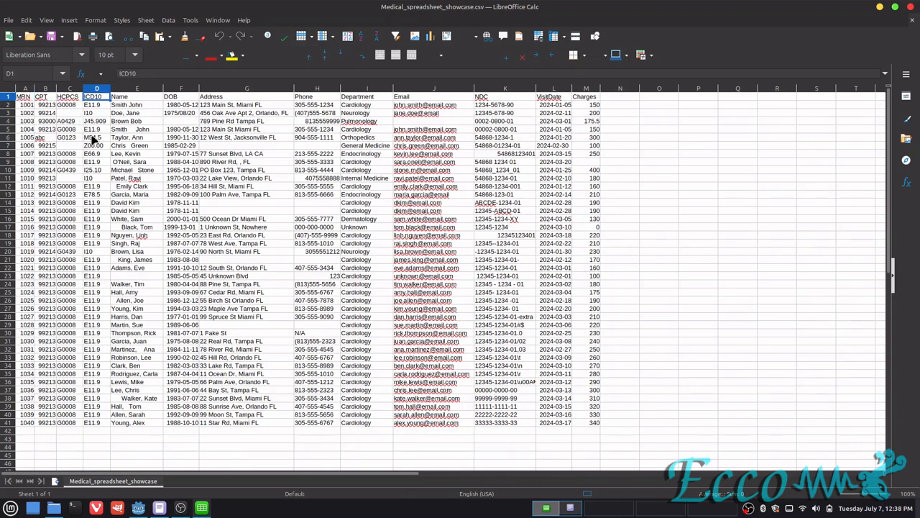
key(ctrl+Right)
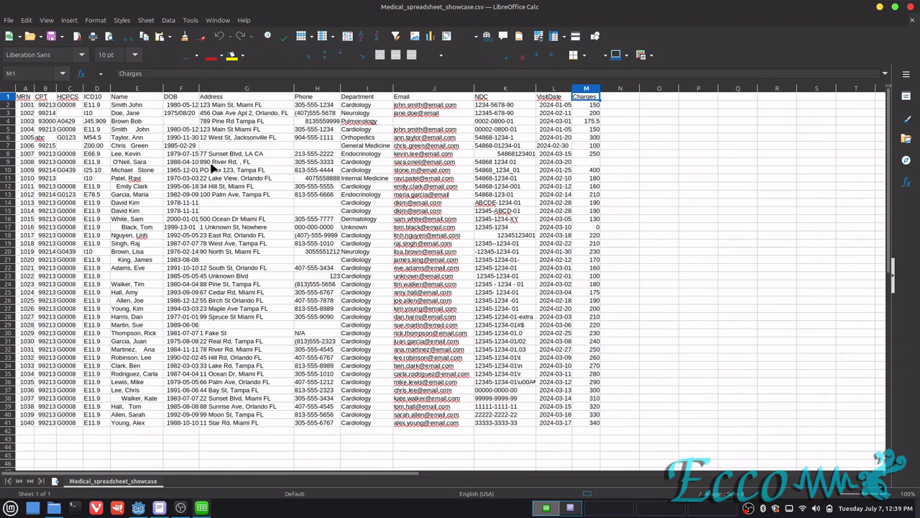
click(173, 97)
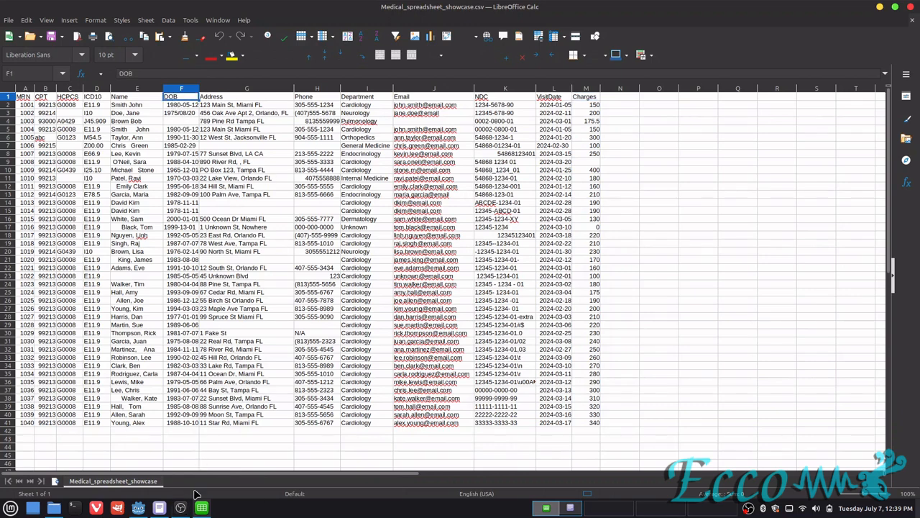
- Switch back to the Godot editor, run the FixSpreadSheets_pro project and maximize its running window
mouse_move(179, 509)
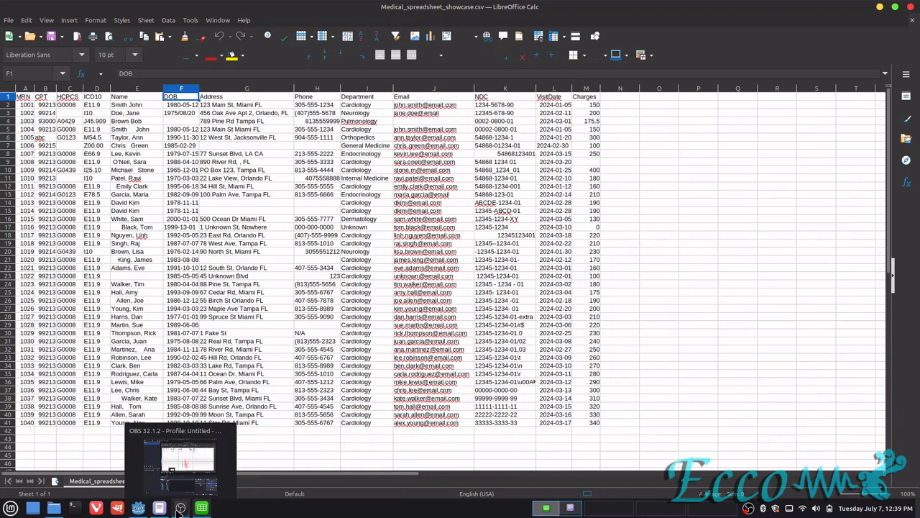
click(138, 508)
click(753, 26)
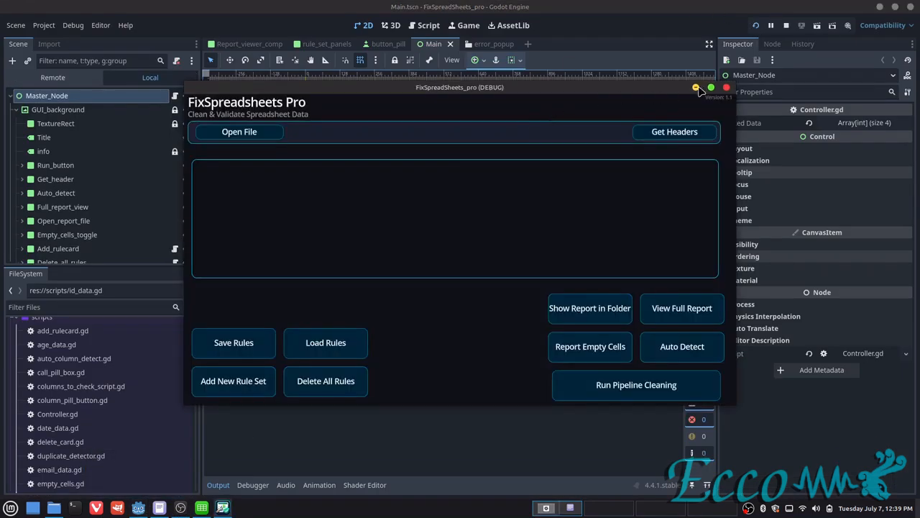
click(711, 87)
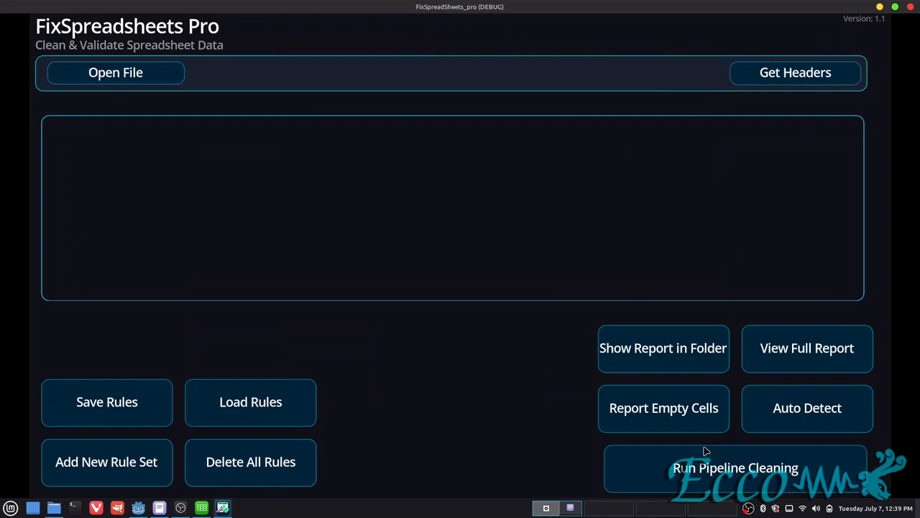
- Try Get Headers, View Full Report, Auto Detect and Show Report in Folder before loading any file
click(797, 76)
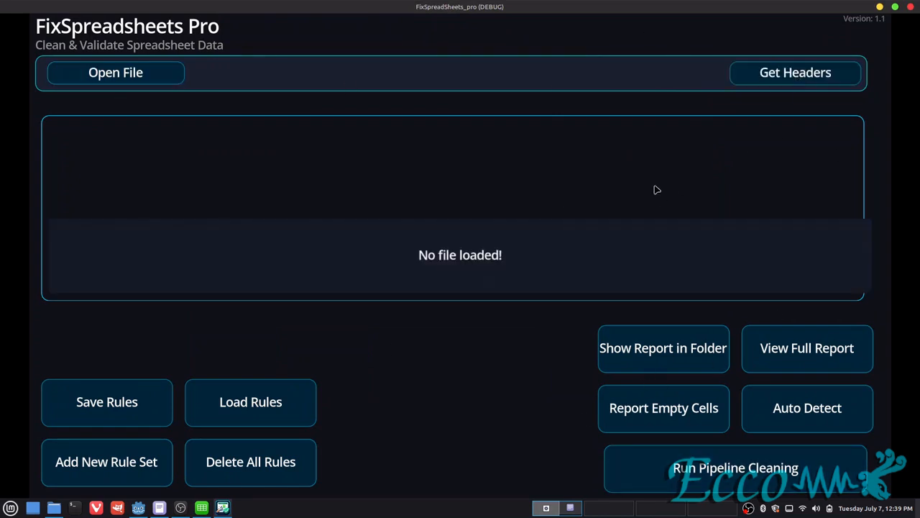
click(773, 349)
click(796, 408)
click(701, 350)
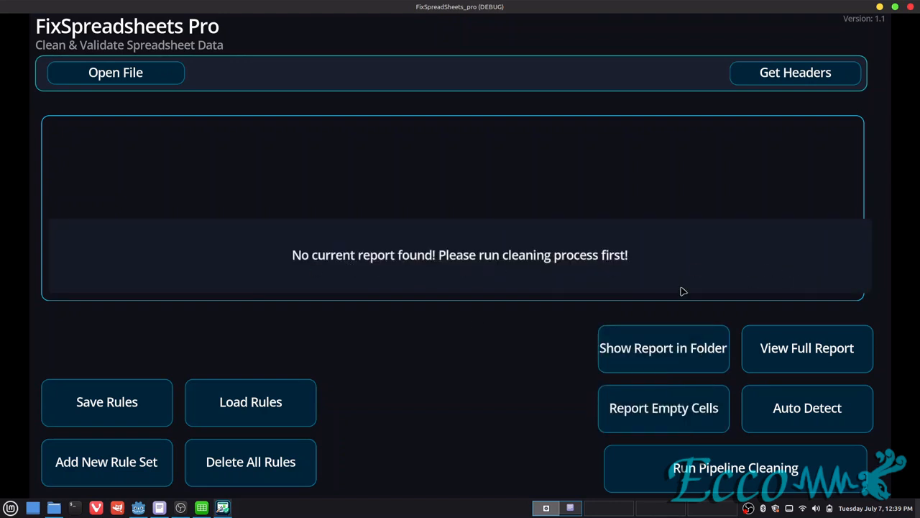
click(752, 360)
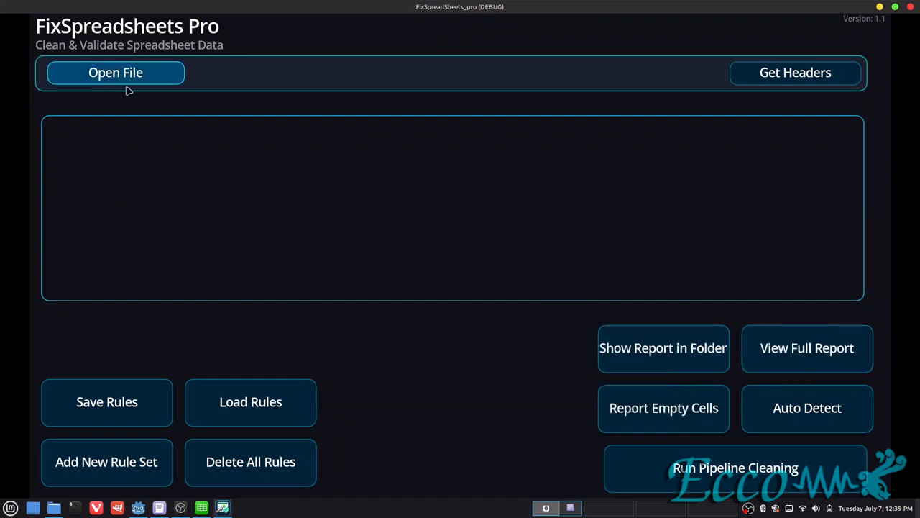
- Open Medical_spreadsheet_showcase.csv from the showcase folder on the Desktop
click(128, 80)
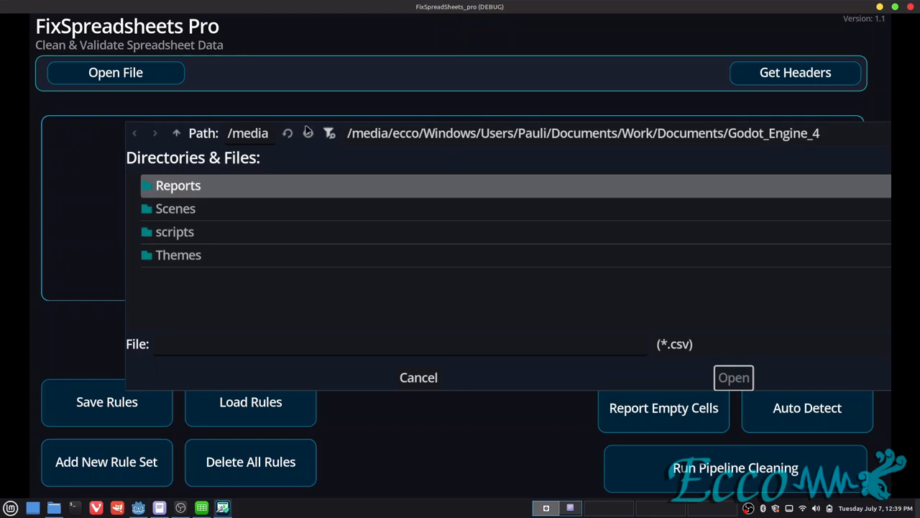
click(377, 147)
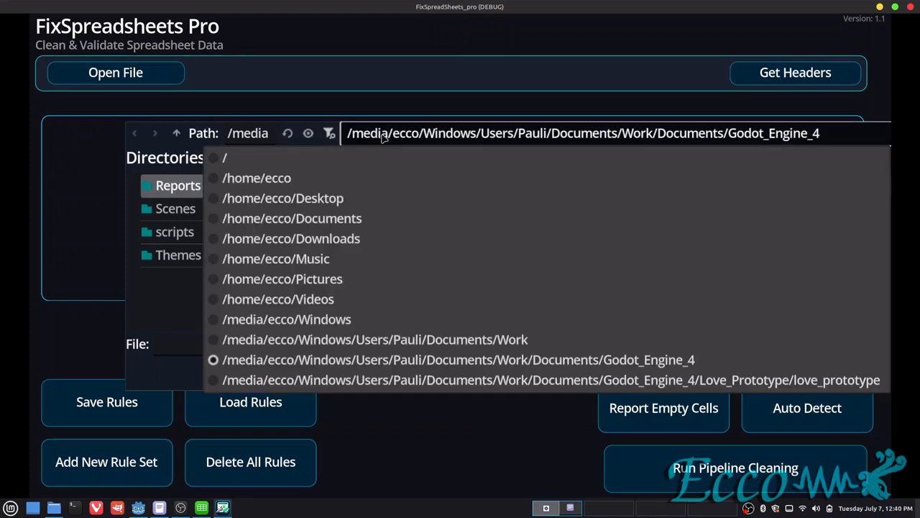
click(370, 196)
double_click(206, 186)
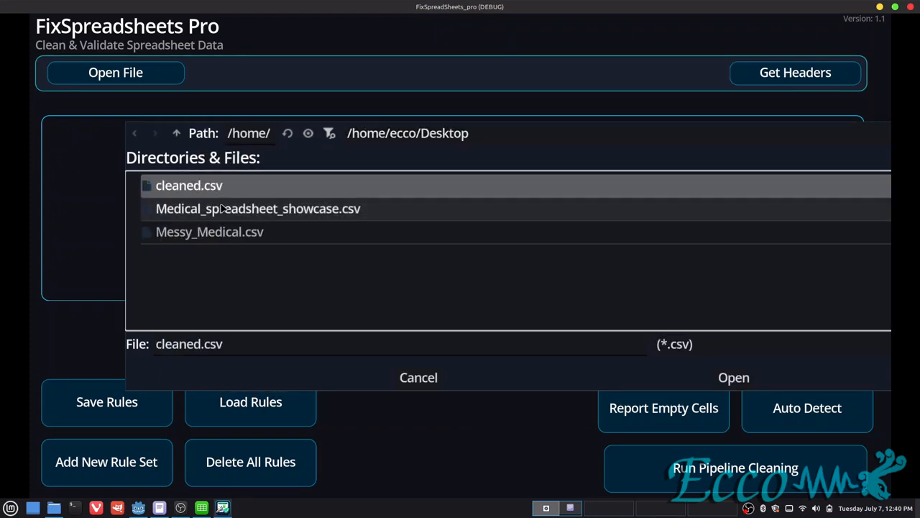
double_click(277, 215)
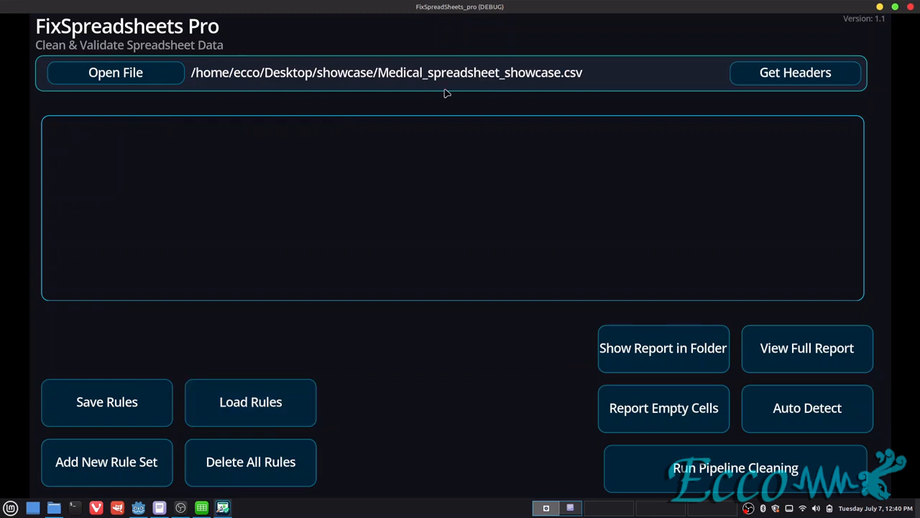
- Get the loaded file's headers and compare the file name and headers with the sheet in LibreOffice Calc
click(202, 507)
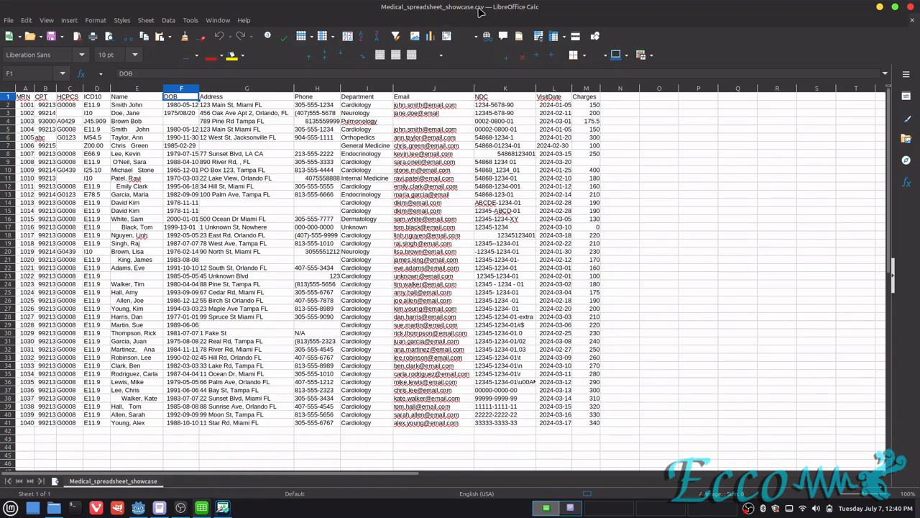
click(222, 508)
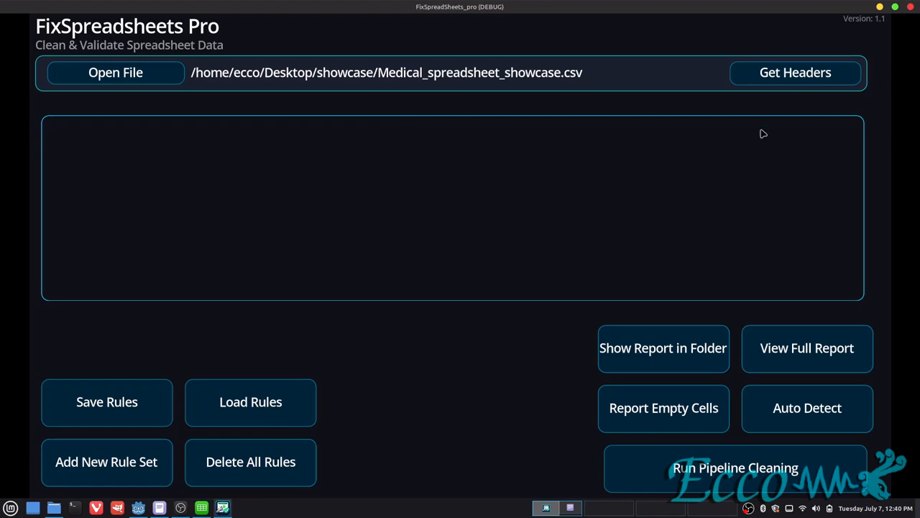
click(802, 73)
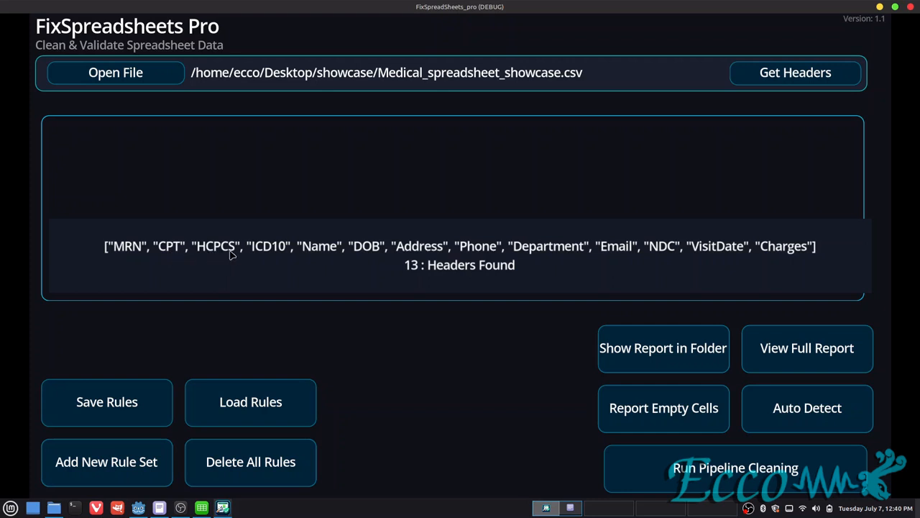
click(205, 507)
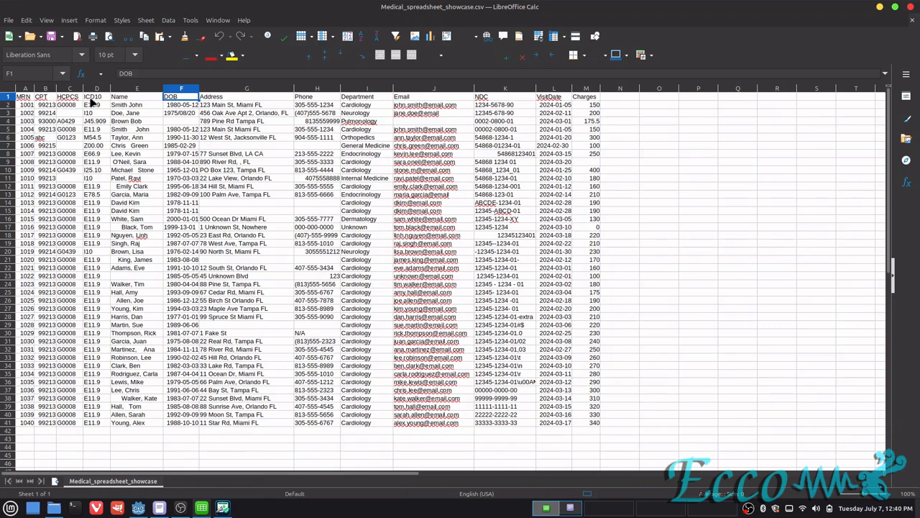
click(222, 507)
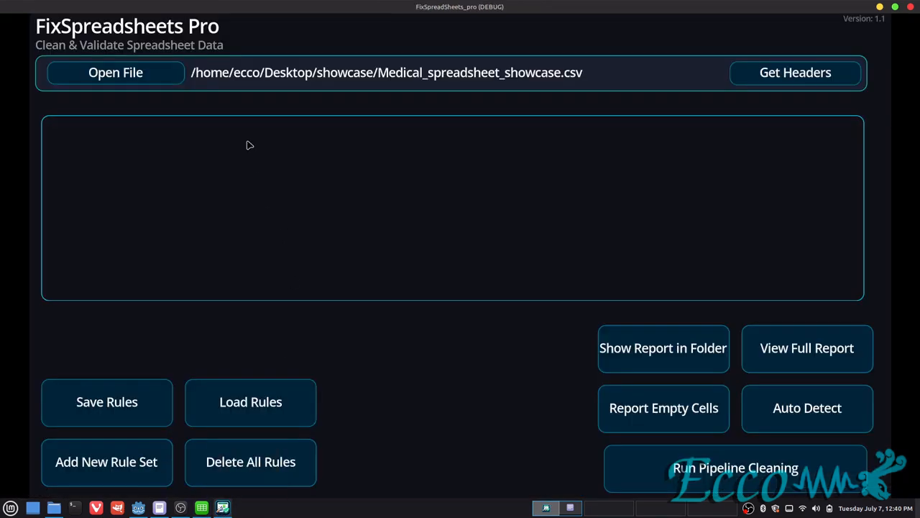
click(756, 79)
- Add three new rule cards to the empty rule area
click(88, 474)
click(87, 469)
click(87, 467)
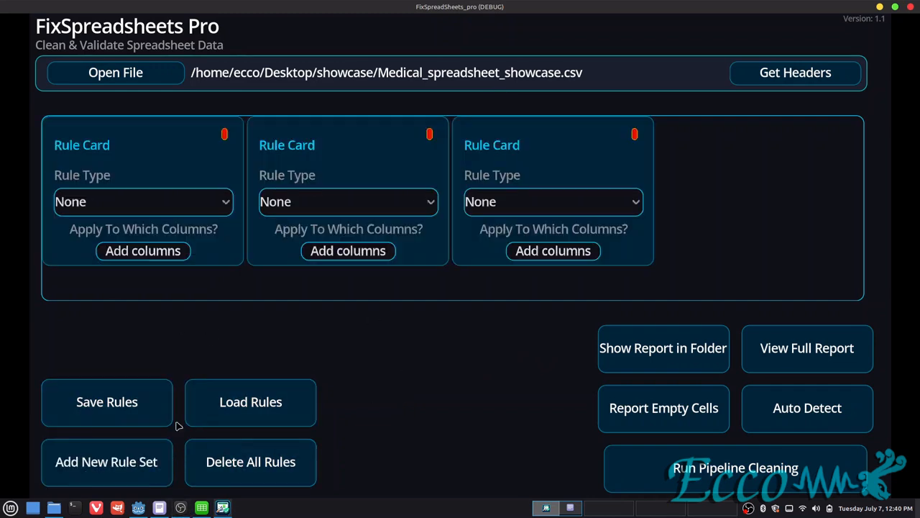
- Set the rule types of the three cards to ICD-10, CPT and HCPCS, in that order
click(147, 202)
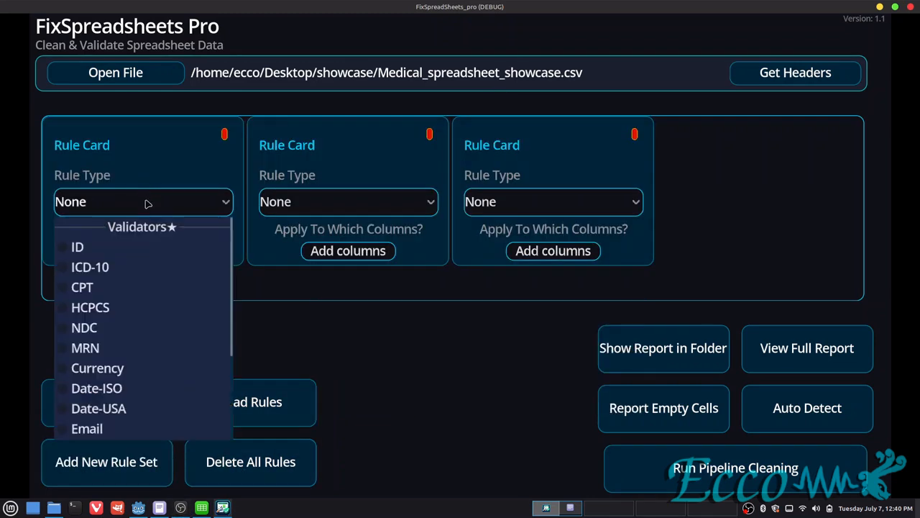
click(91, 267)
click(284, 205)
click(287, 287)
click(527, 206)
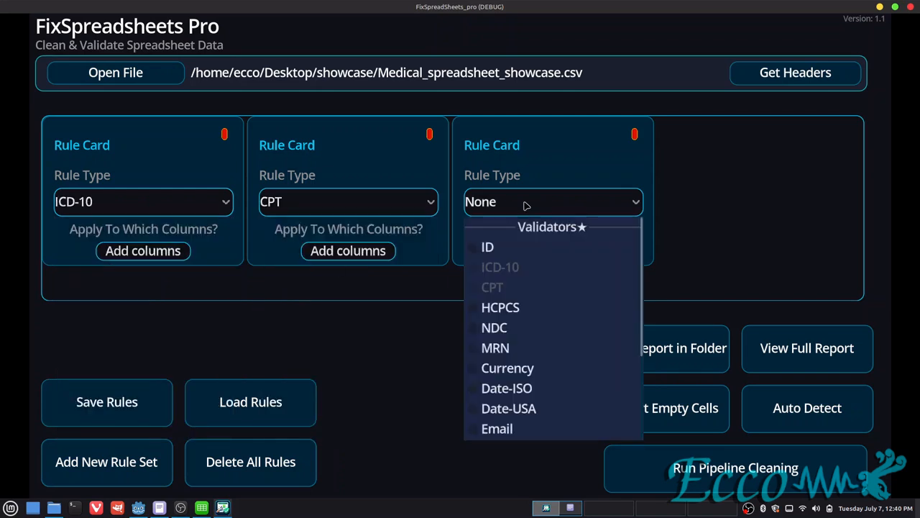
click(505, 307)
- Assign each rule card its matching column: ICD10 for ICD-10, CPT for CPT and HCPCS for HCPCS
click(151, 251)
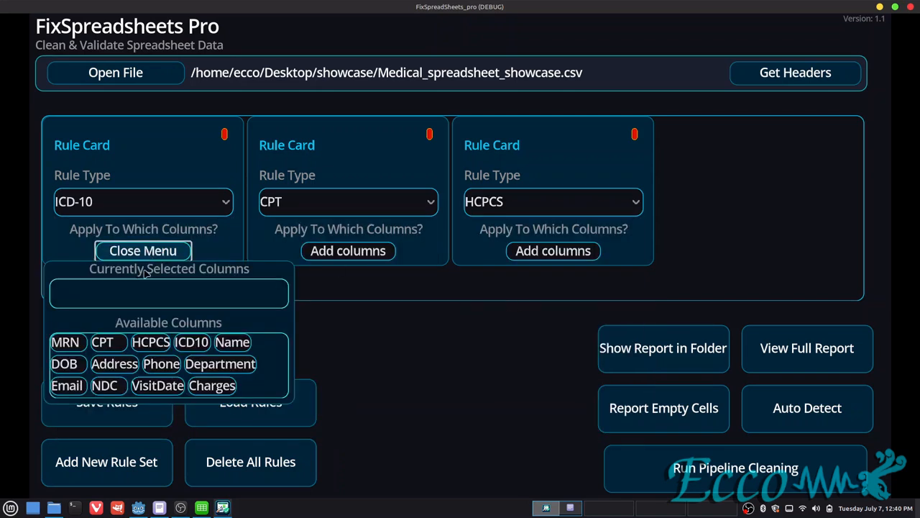
click(191, 343)
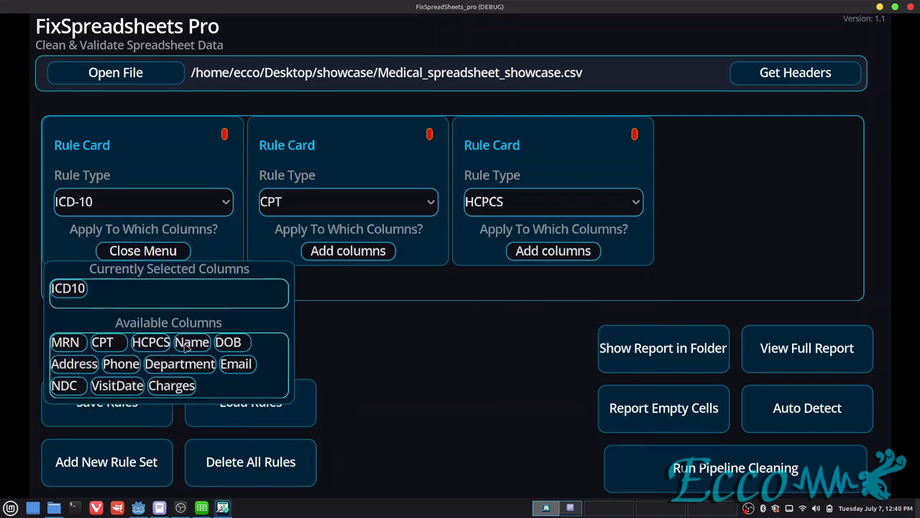
click(148, 250)
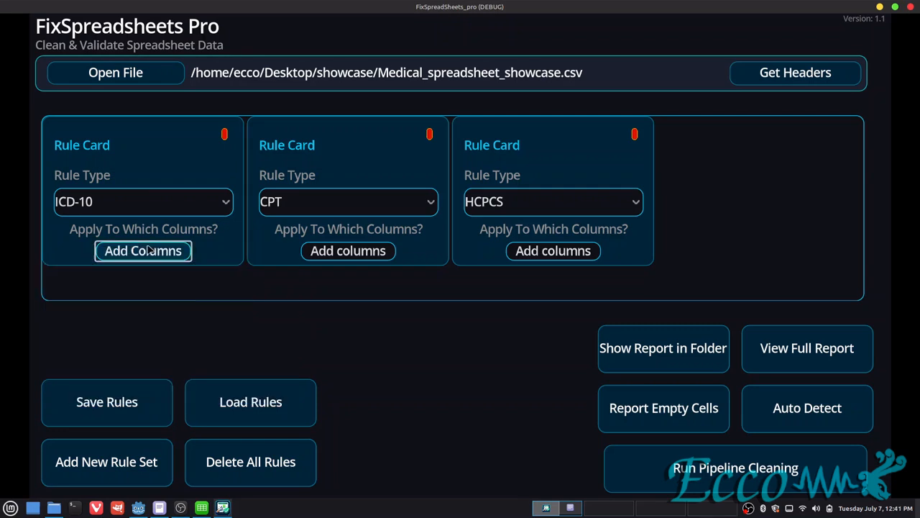
click(348, 250)
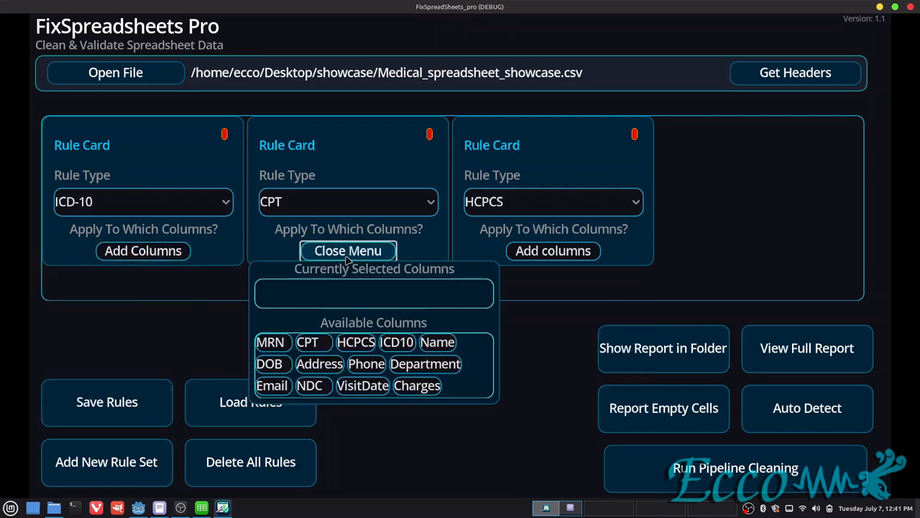
click(325, 346)
click(348, 250)
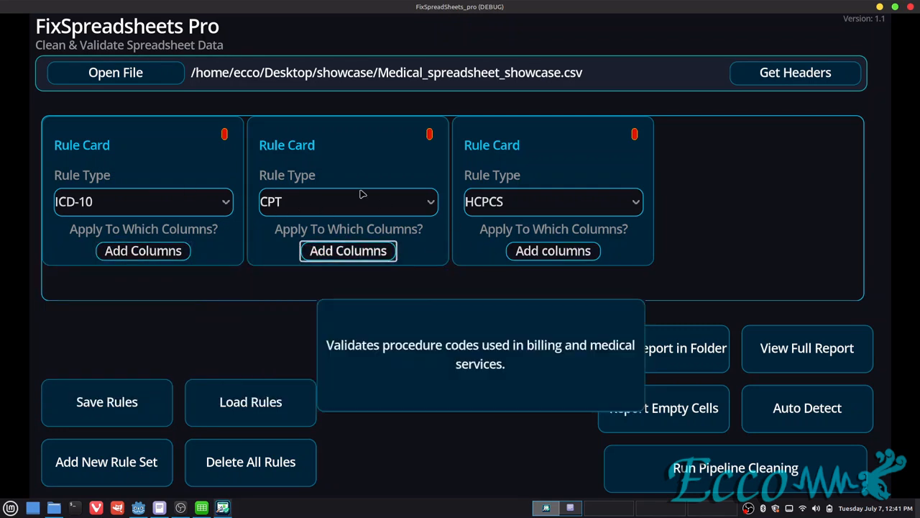
click(536, 253)
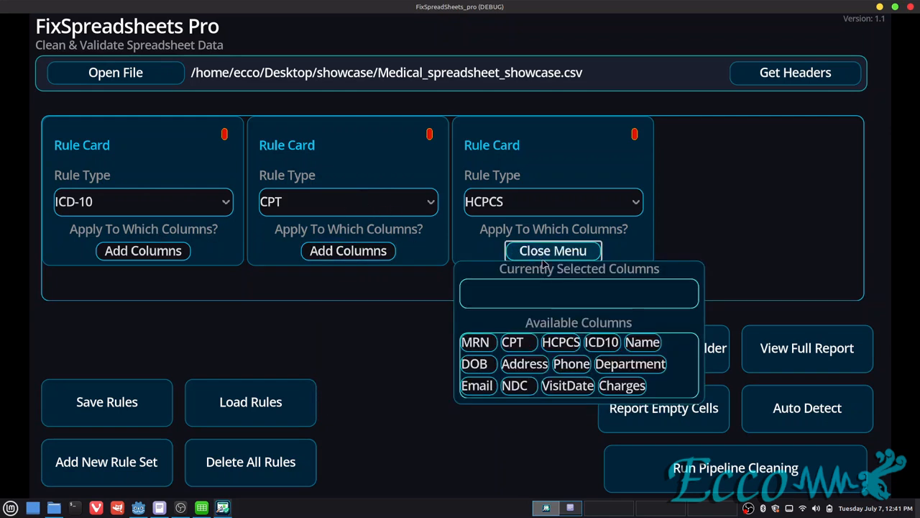
click(561, 342)
click(546, 250)
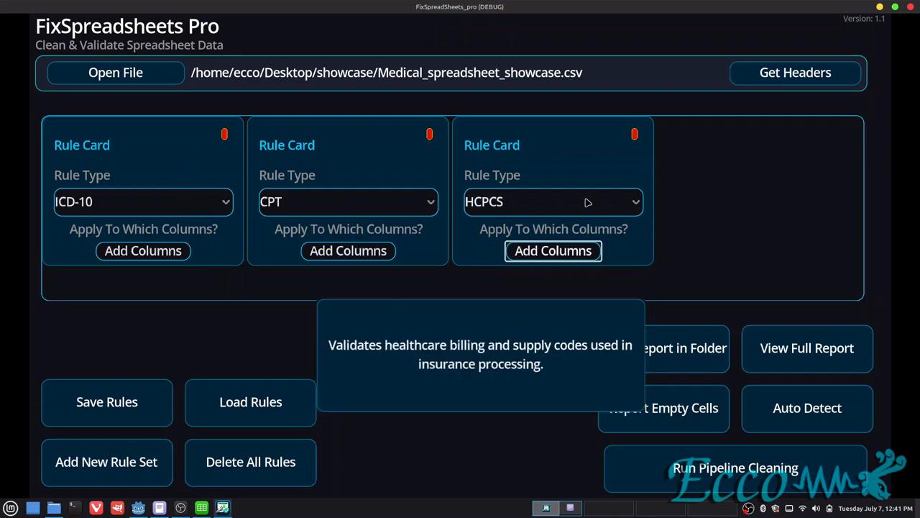
- Review the ICD-10 and HCPCS rule descriptions and check the columns selected for the HCPCS rule
mouse_move(145, 209)
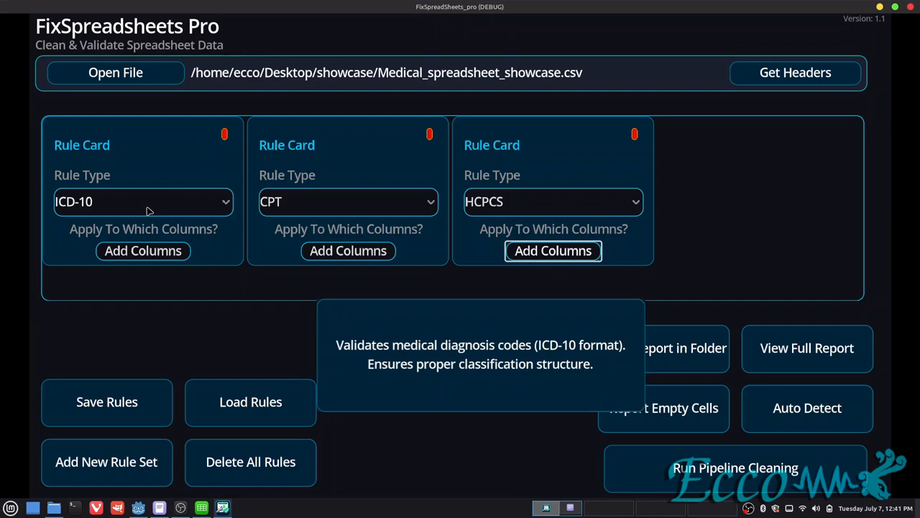
mouse_move(617, 207)
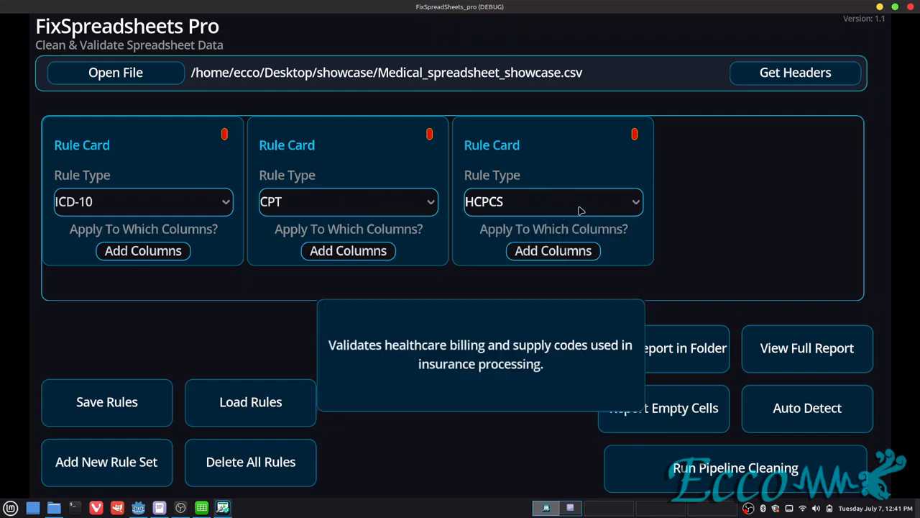
click(543, 252)
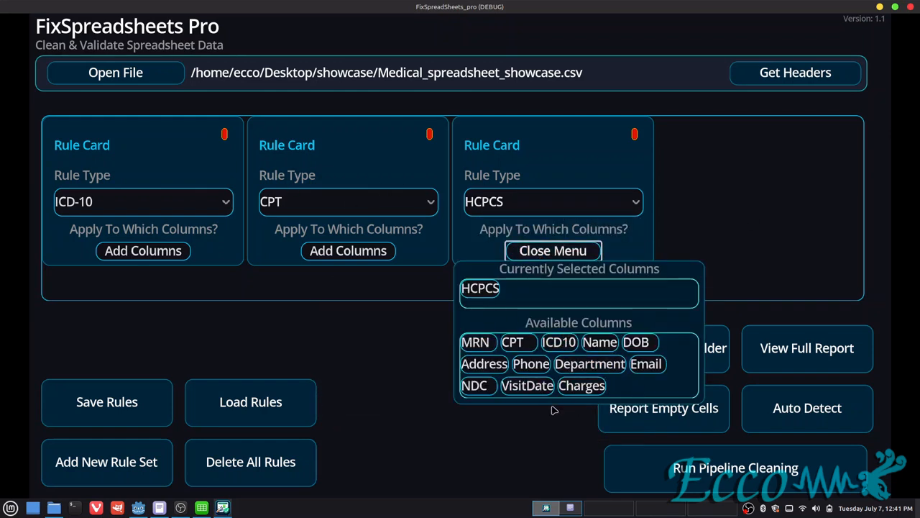
click(525, 258)
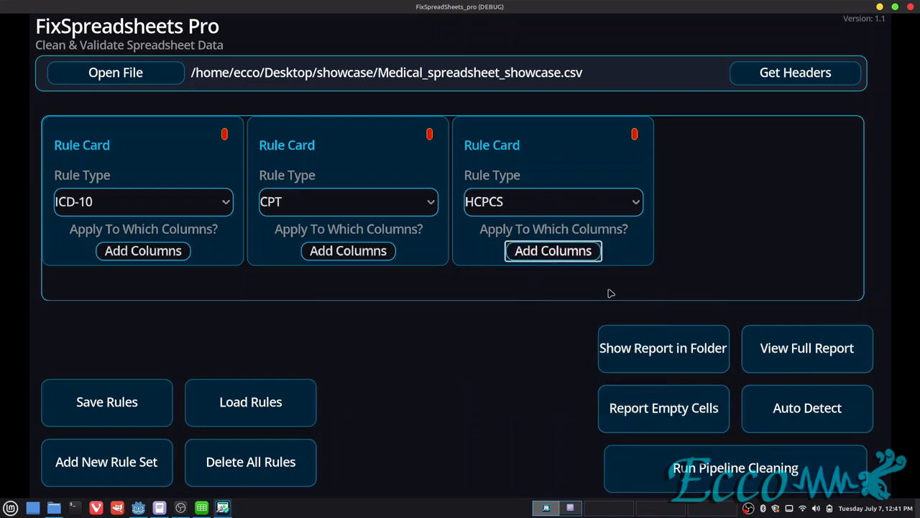
- Delete the three existing rule cards and auto-detect a rule set for the loaded medical CSV
click(224, 136)
click(224, 137)
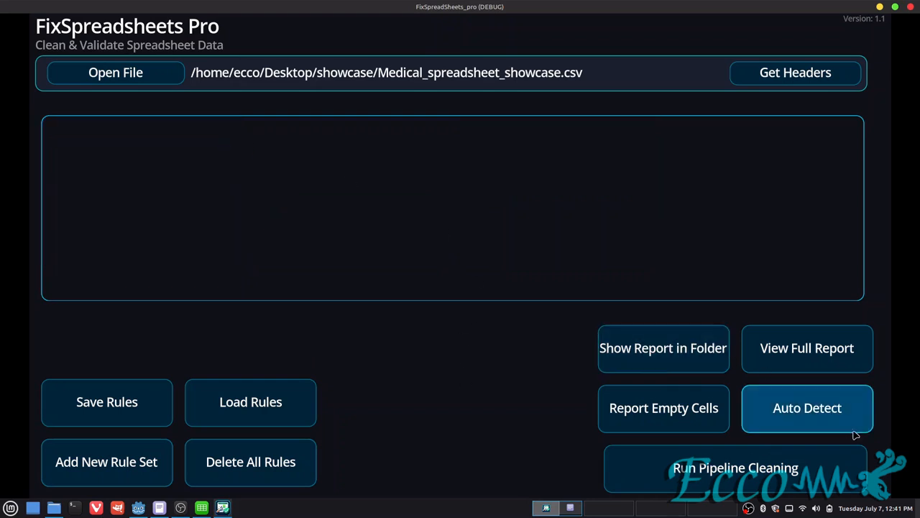
click(825, 421)
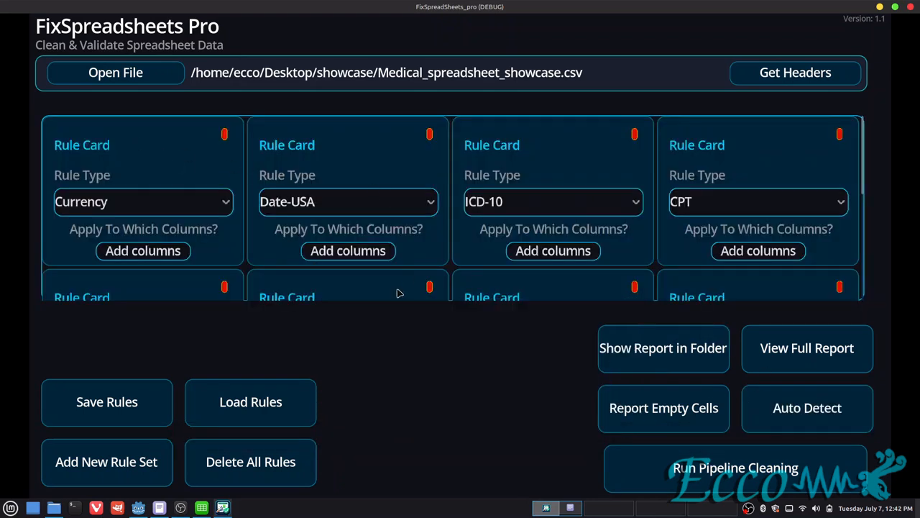
- Look over the CSV's column headers in LibreOffice Calc and compare them with the auto-detected rule cards
click(202, 507)
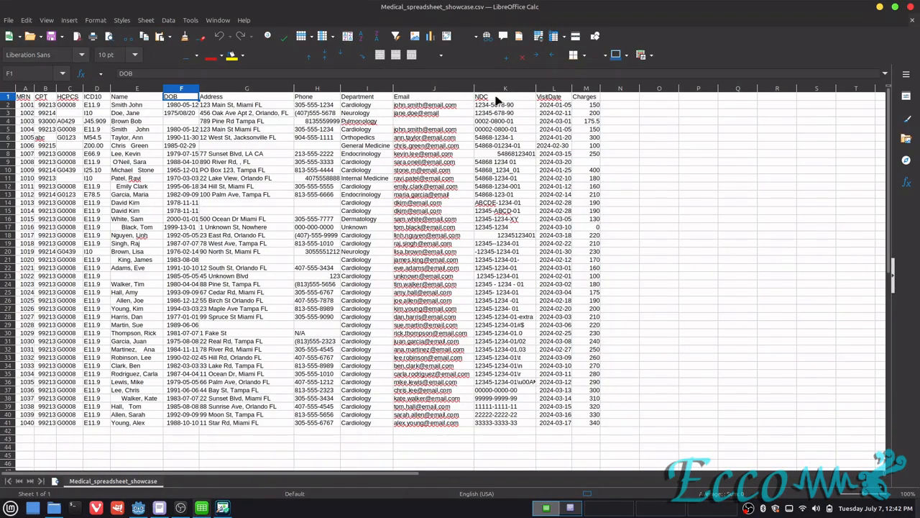
click(202, 509)
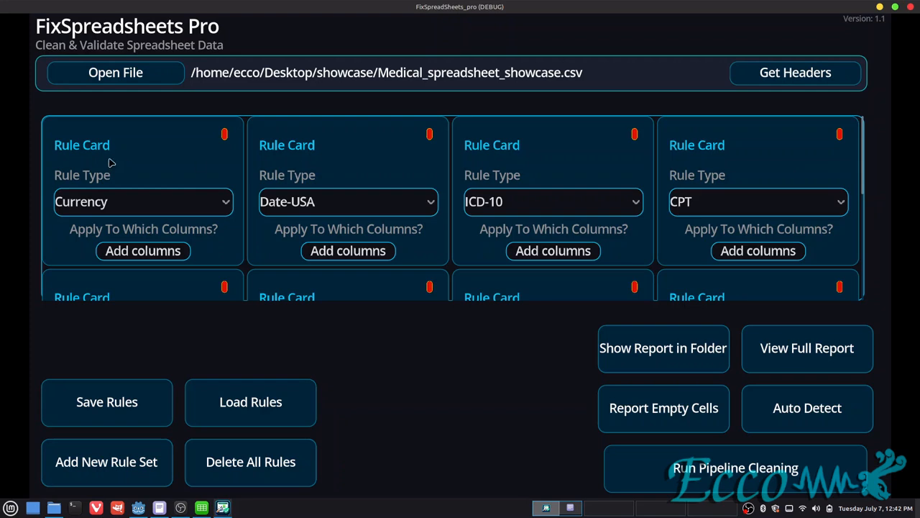
scroll(240, 237, down, 3)
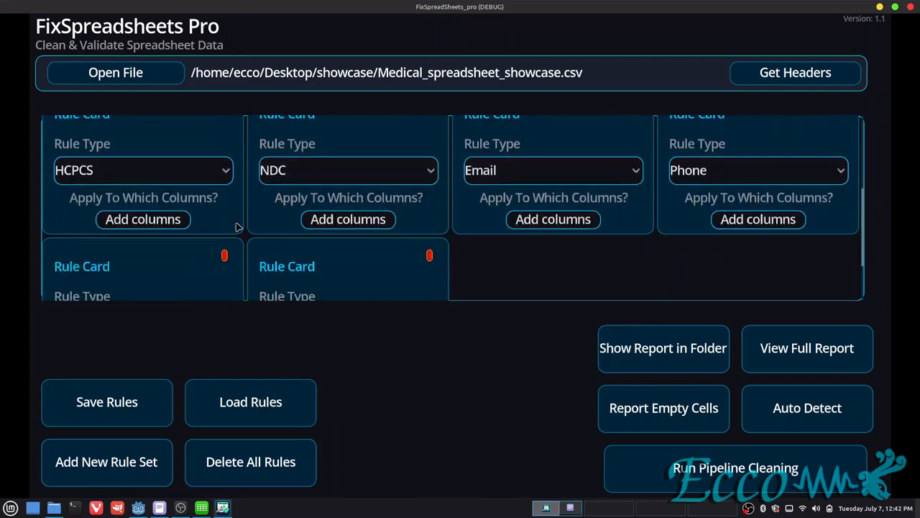
scroll(237, 227, up, 3)
- Check which columns are assigned to the Currency, Date-USA and ICD-10 rule cards
click(126, 259)
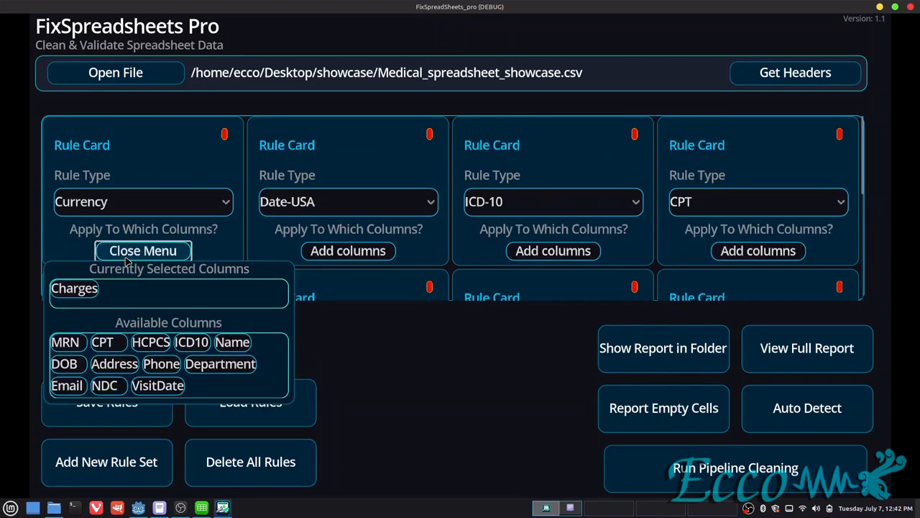
click(144, 251)
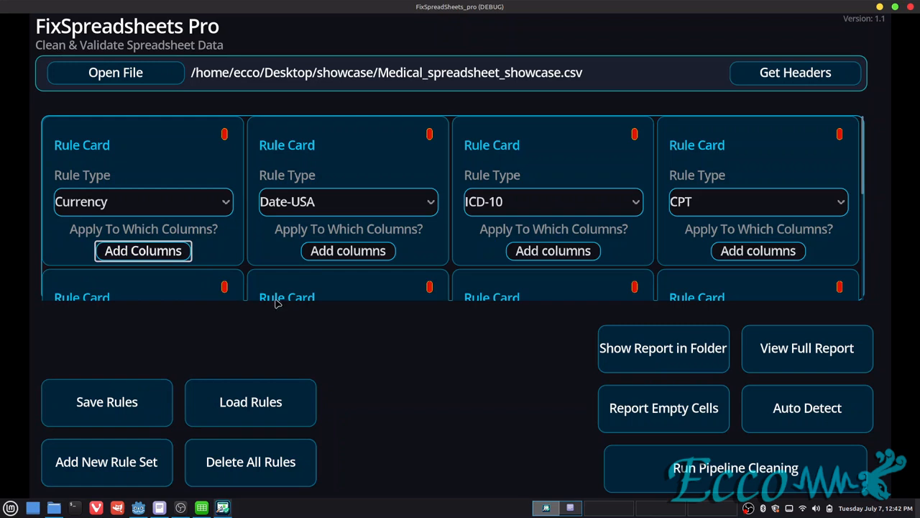
click(348, 251)
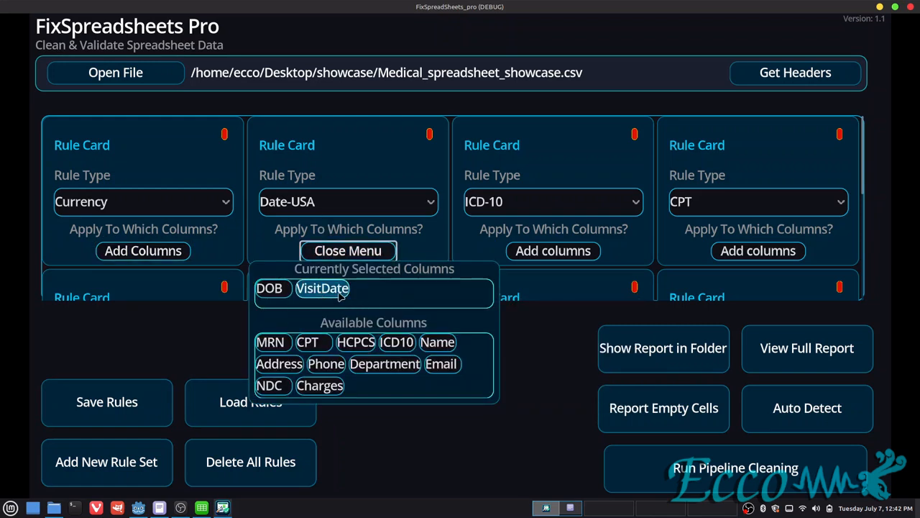
click(358, 253)
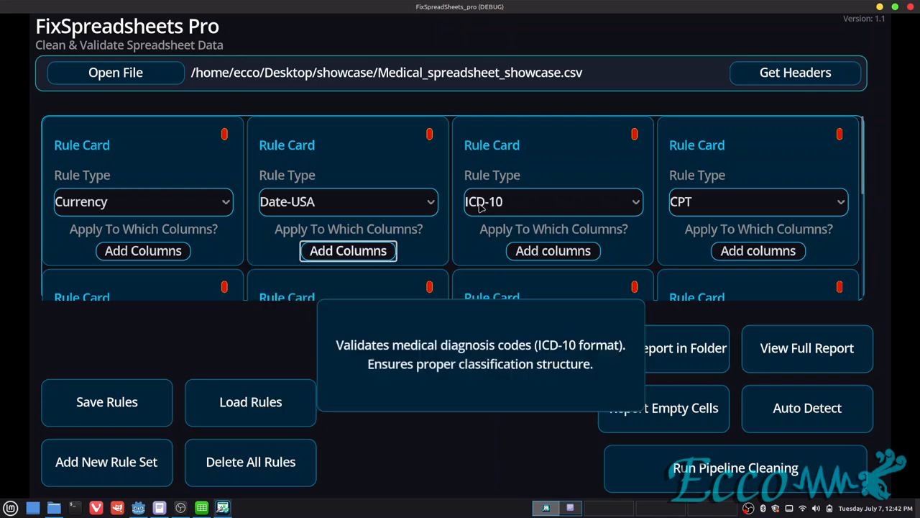
click(546, 253)
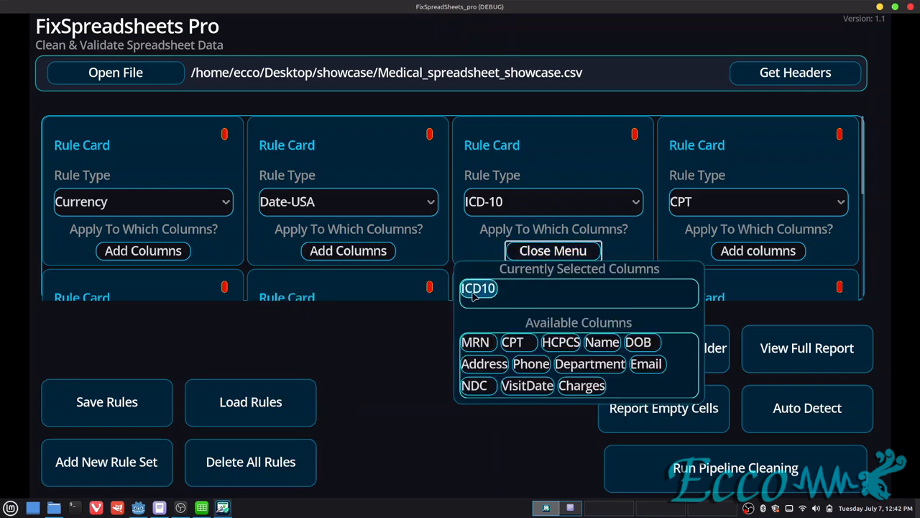
click(545, 252)
- Look through the remaining auto-detected rule cards and read the description of the Date-USA rule
mouse_move(300, 206)
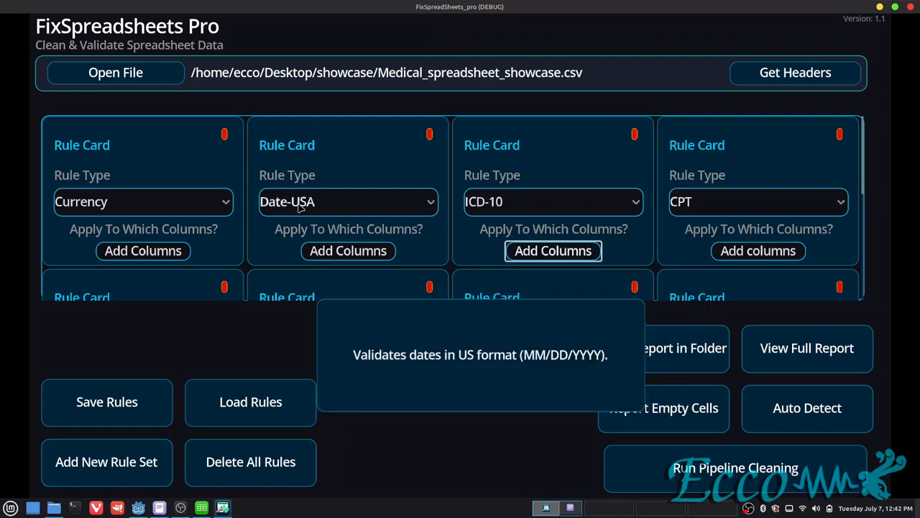
scroll(421, 176, down, 1)
scroll(463, 189, down, 5)
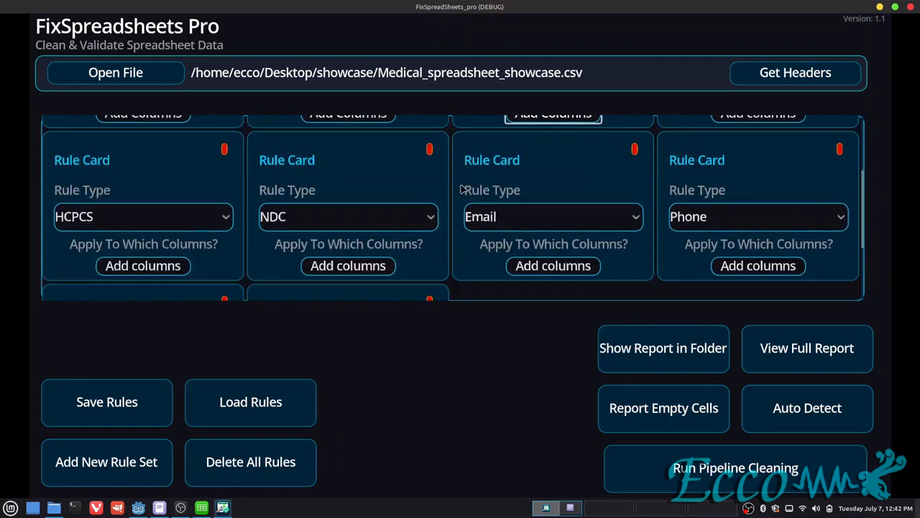
scroll(463, 188, down, 3)
scroll(460, 199, up, 3)
mouse_move(446, 214)
scroll(460, 209, up, 1)
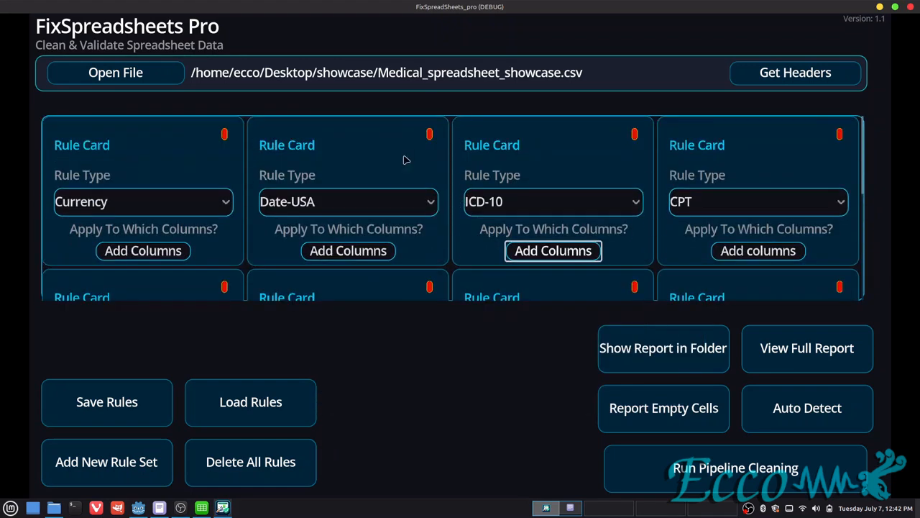
mouse_move(279, 206)
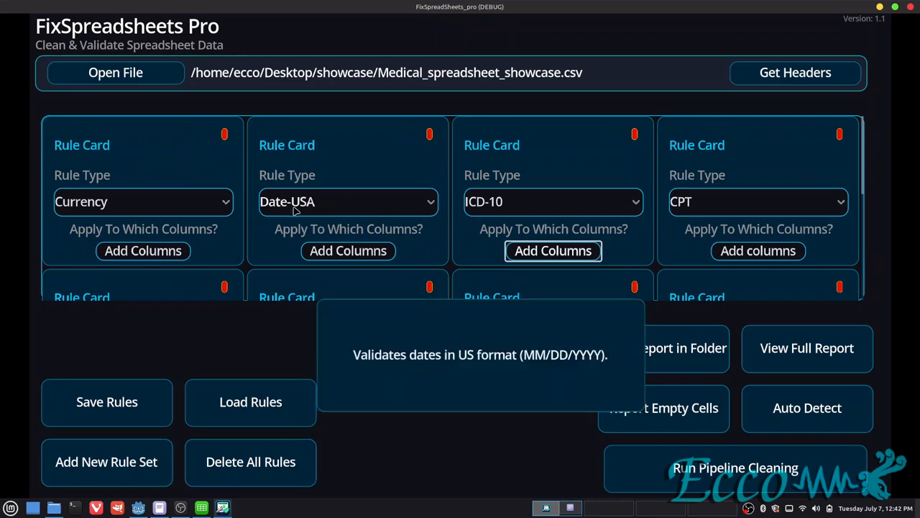
- Switch to LibreOffice Calc to examine the date format in the VisitDate column, then return to FixSpreadsheets Pro
click(202, 507)
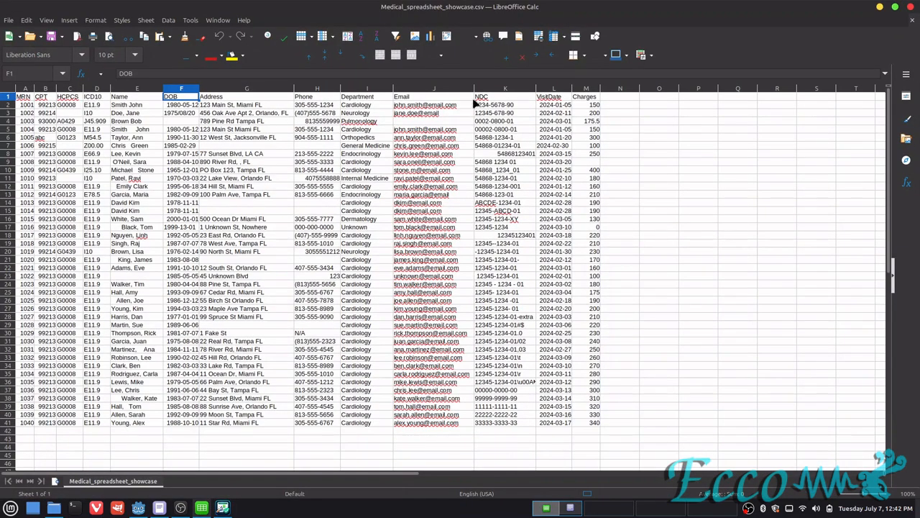
click(550, 97)
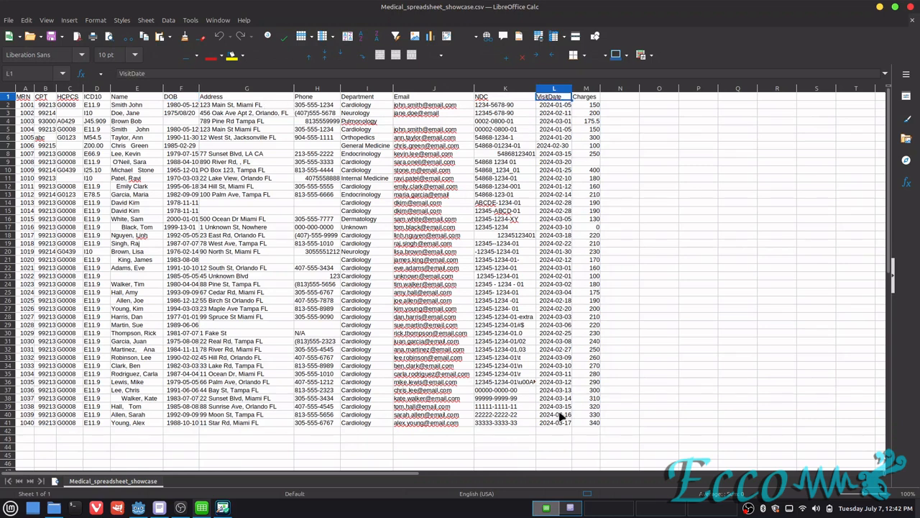
click(138, 508)
click(223, 507)
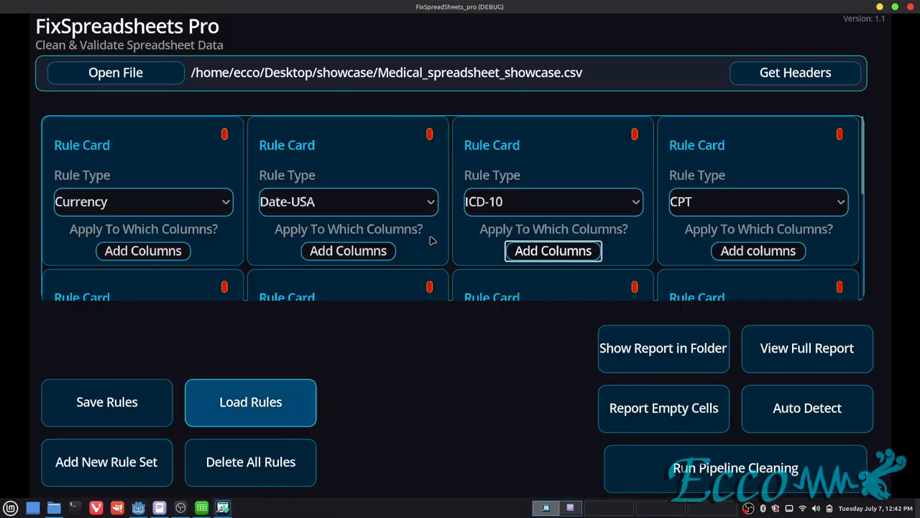
- Set the date rule card's type to Date-ISO
click(311, 204)
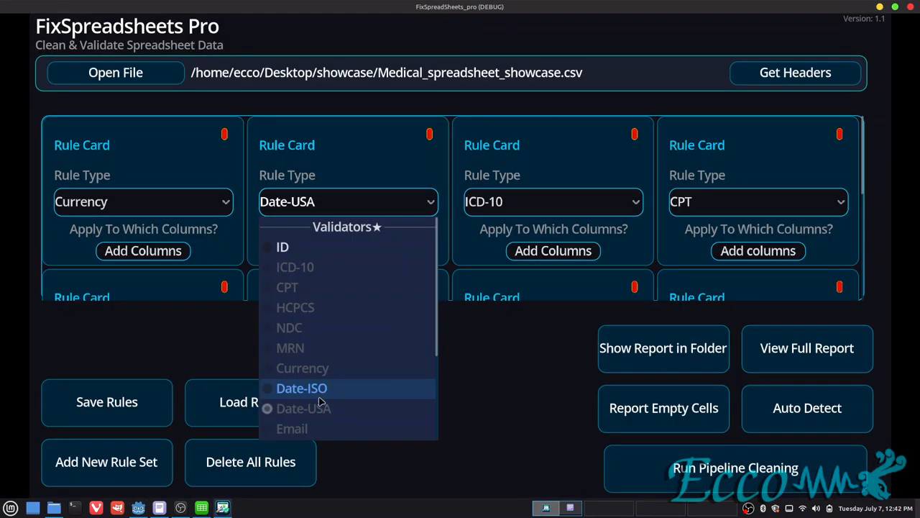
click(319, 392)
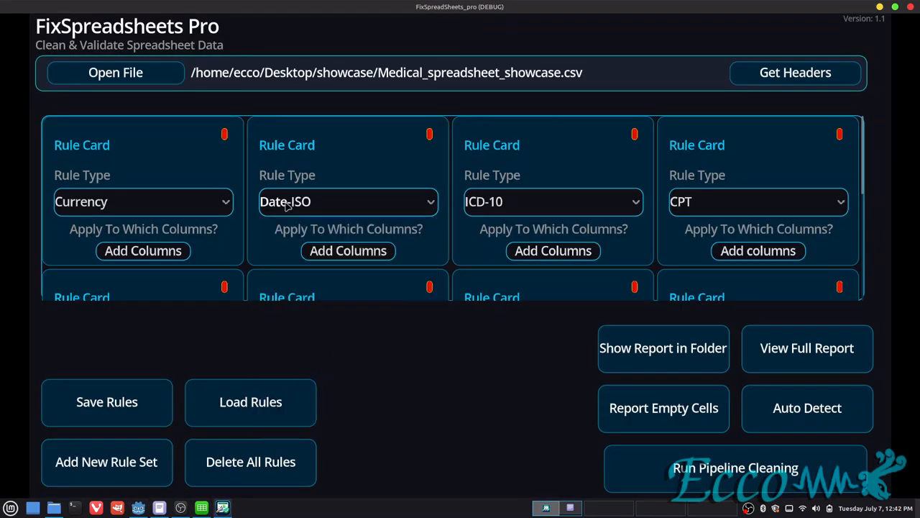
click(327, 208)
click(300, 408)
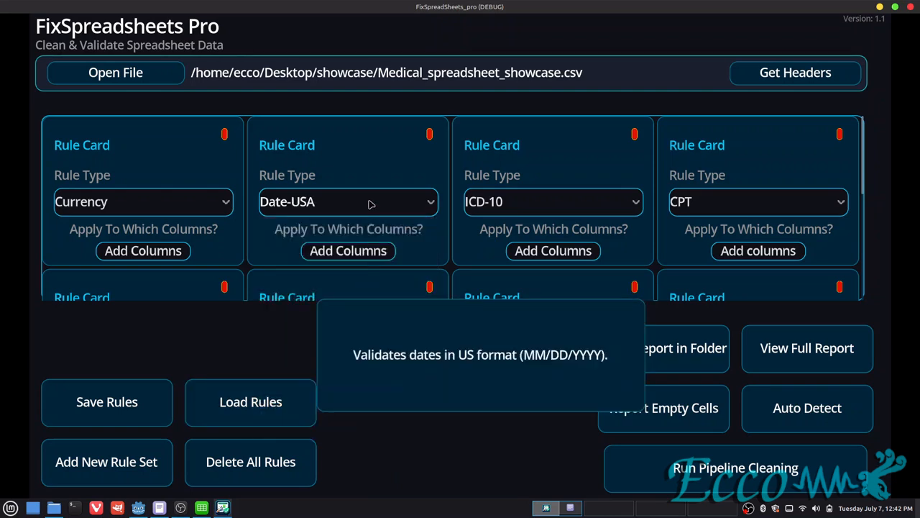
click(362, 204)
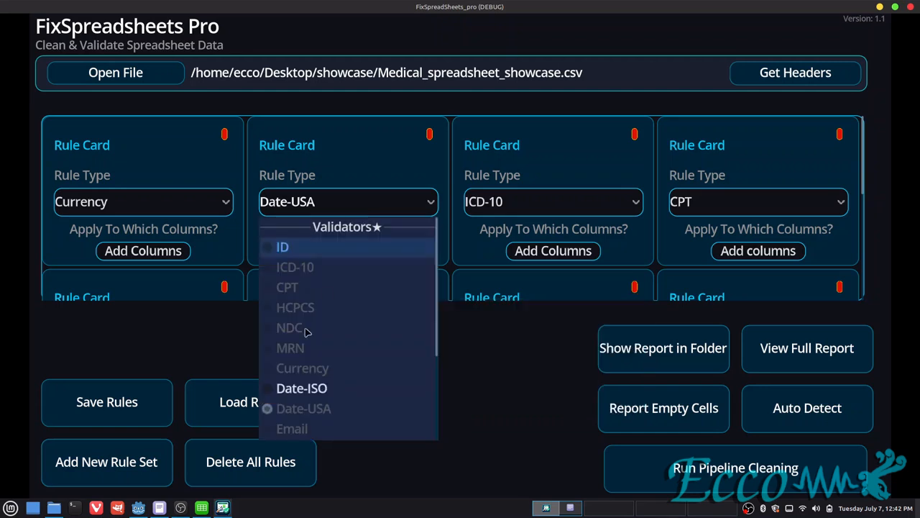
click(302, 386)
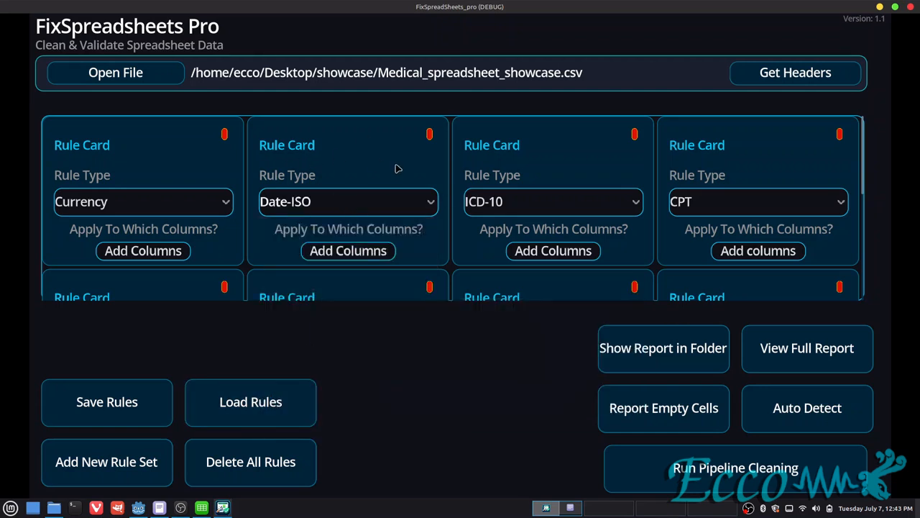
- Add a rule card after the Name card, set its type to ID and apply it to the Address column
scroll(397, 170, down, 3)
scroll(432, 216, up, 3)
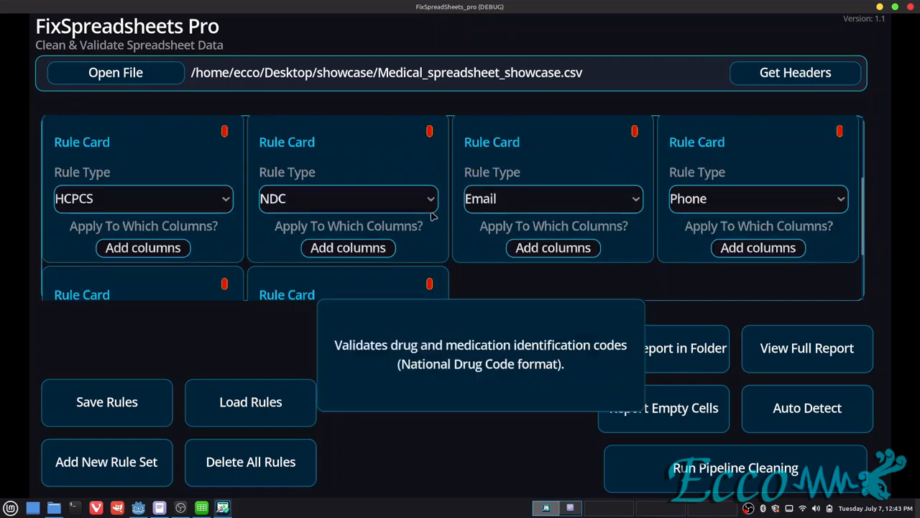
scroll(435, 215, down, 3)
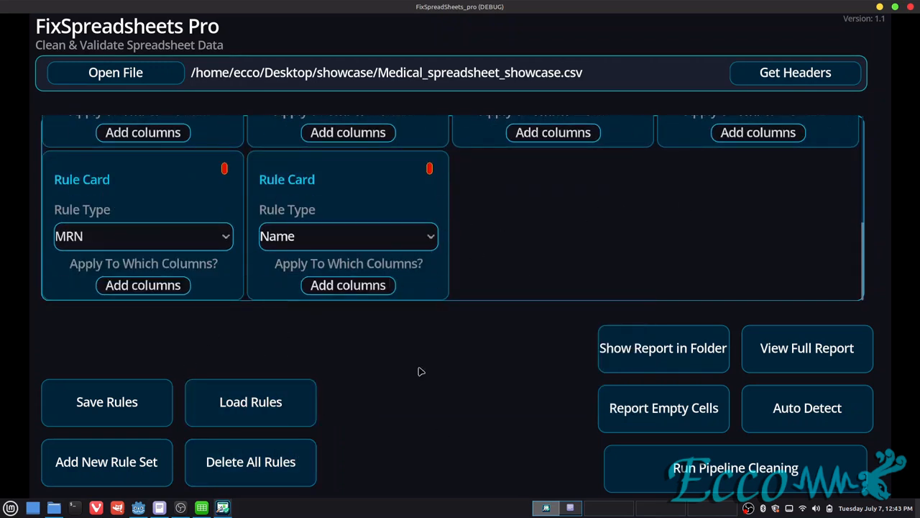
click(141, 464)
click(533, 241)
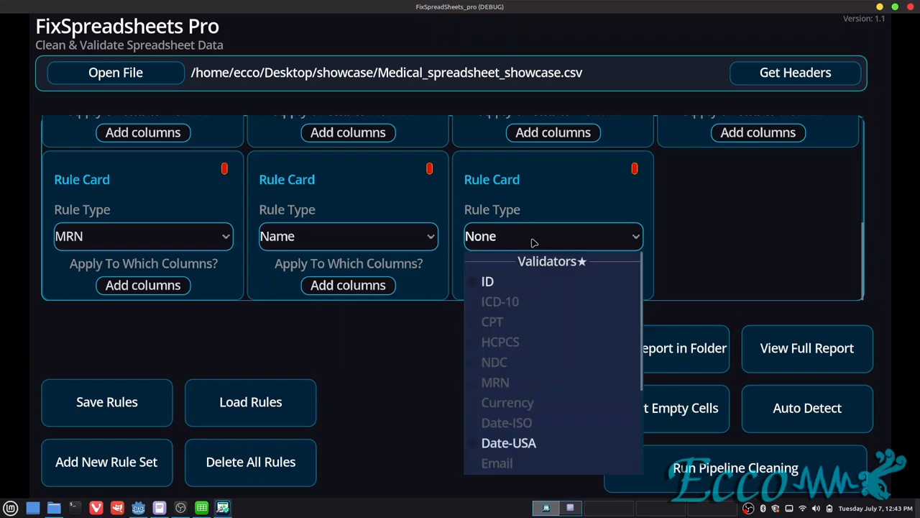
click(486, 281)
click(550, 285)
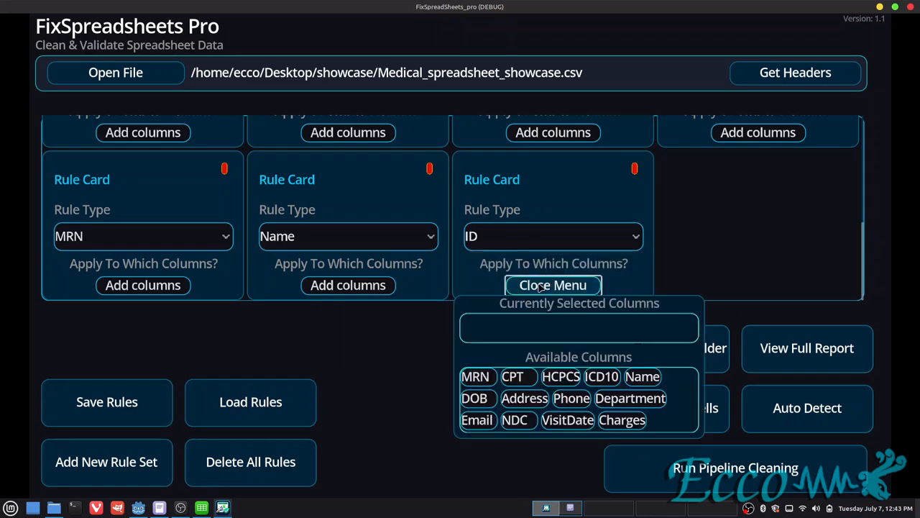
click(532, 398)
click(553, 284)
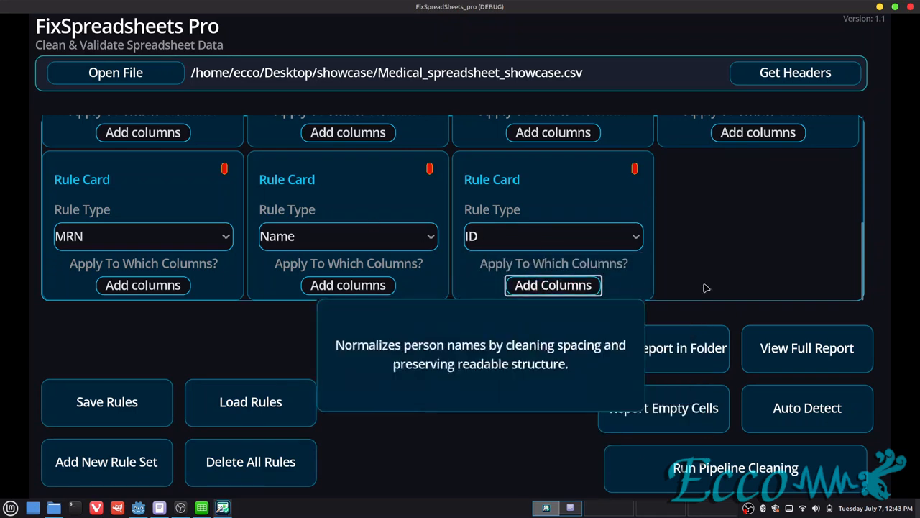
mouse_move(551, 228)
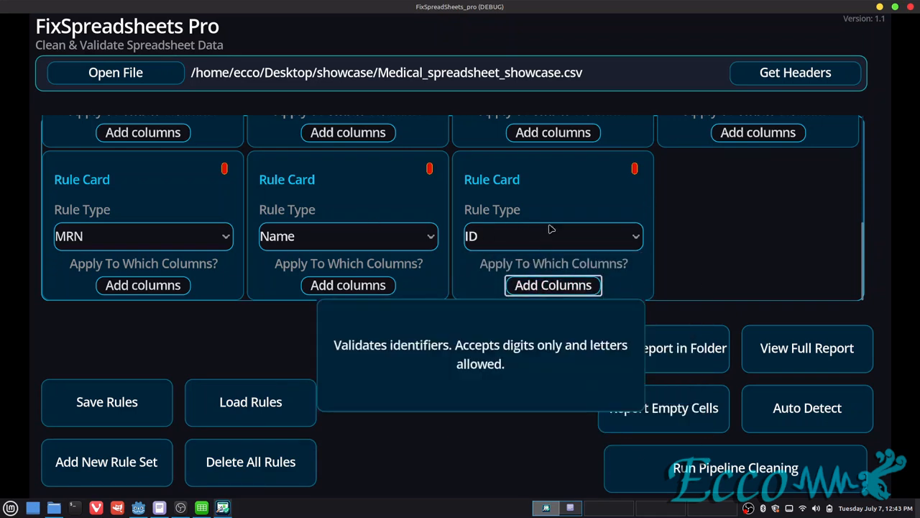
- Delete the ID rule card and all the auto-detected rule cards one by one until the rule area is empty
click(634, 170)
scroll(491, 237, up, 5)
scroll(298, 219, up, 1)
scroll(273, 209, up, 2)
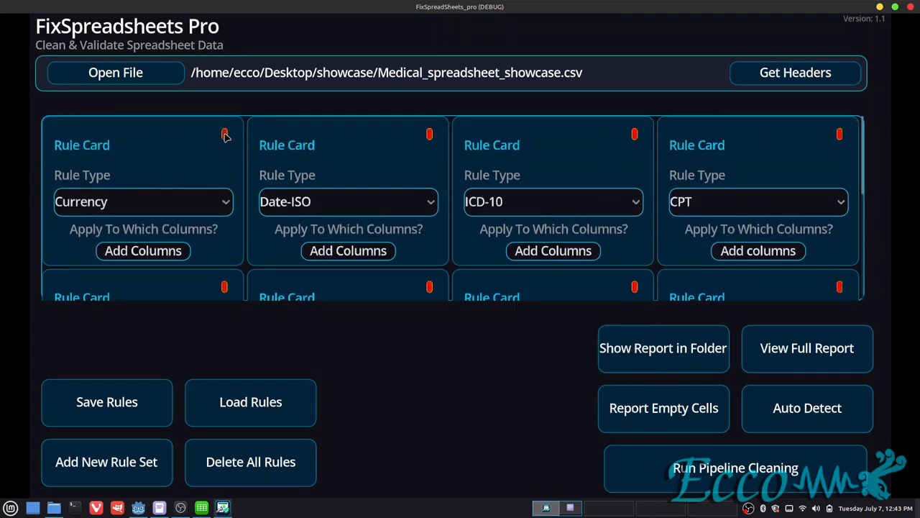
click(224, 135)
click(224, 135)
click(224, 135)
click(225, 134)
click(225, 134)
click(225, 134)
click(225, 134)
click(225, 134)
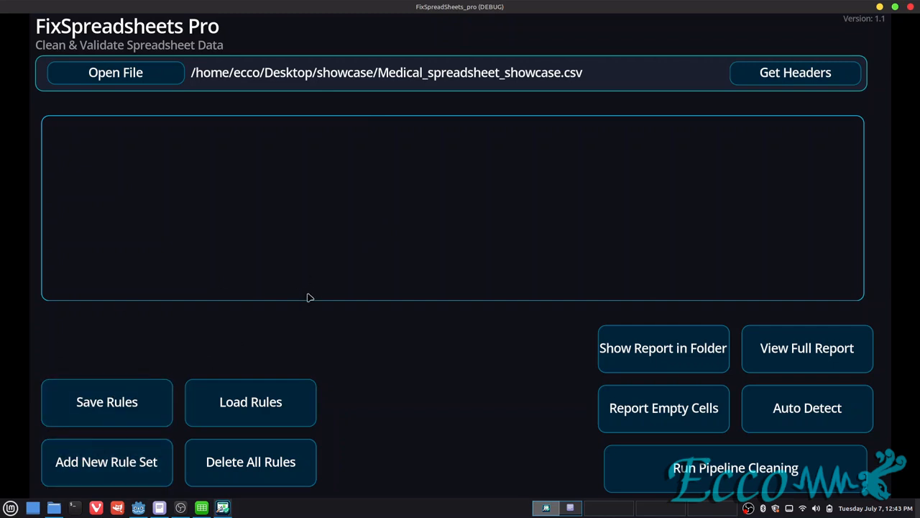
- Add four new rule cards to the empty rule area
click(111, 463)
click(112, 464)
click(112, 464)
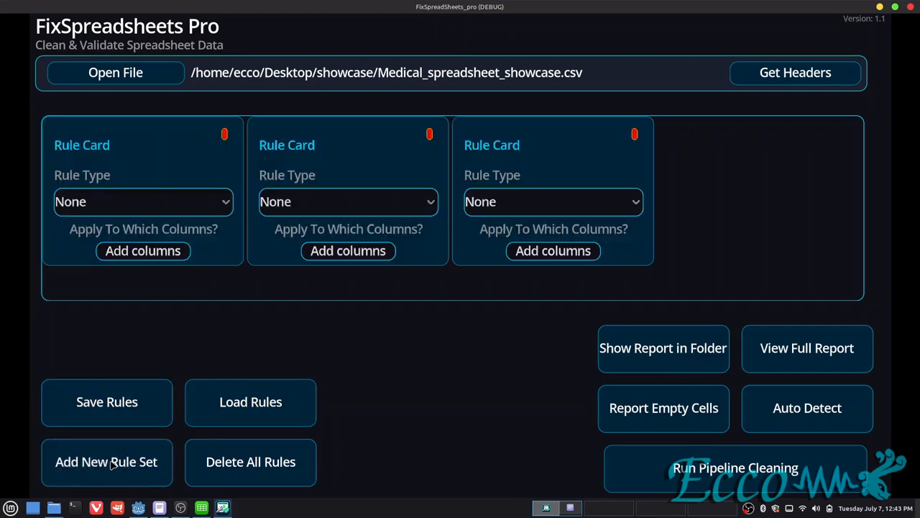
click(112, 464)
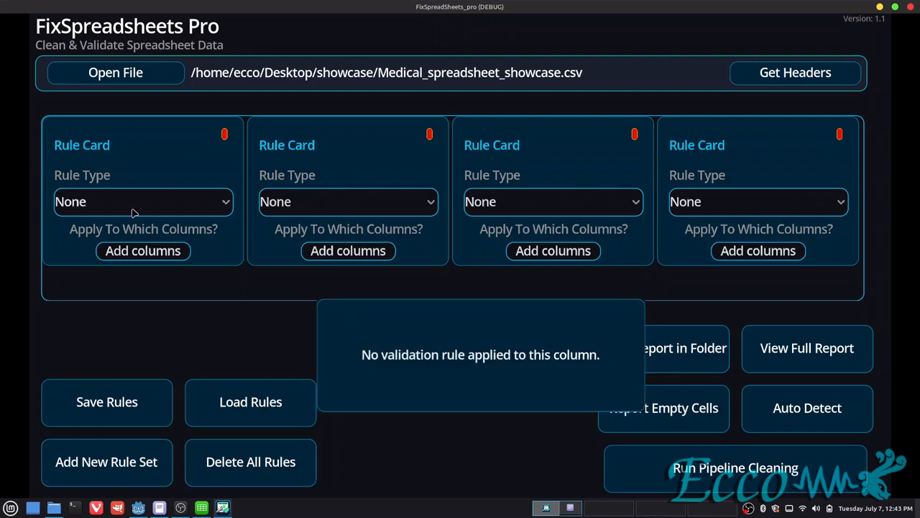
- Set the rule types of the four new rule cards to ICD-10, CPT, NDC and Currency, in that order
click(164, 203)
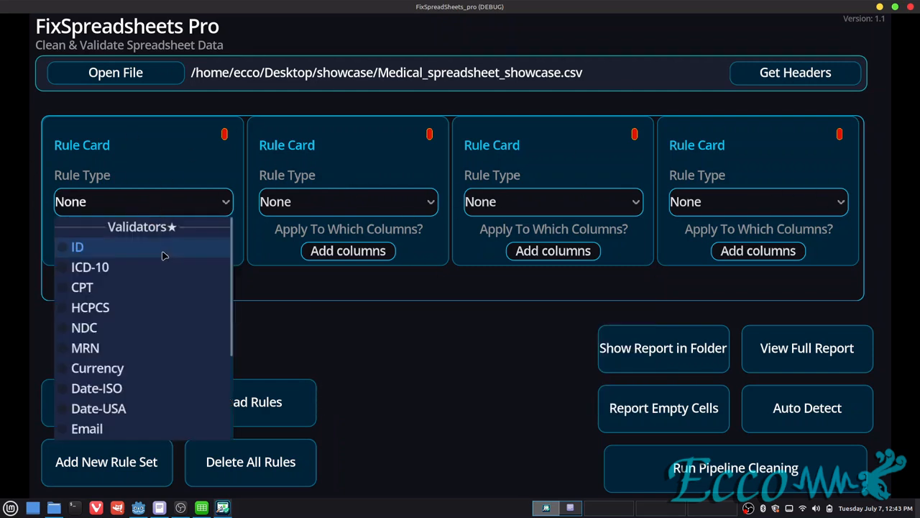
click(108, 265)
click(352, 205)
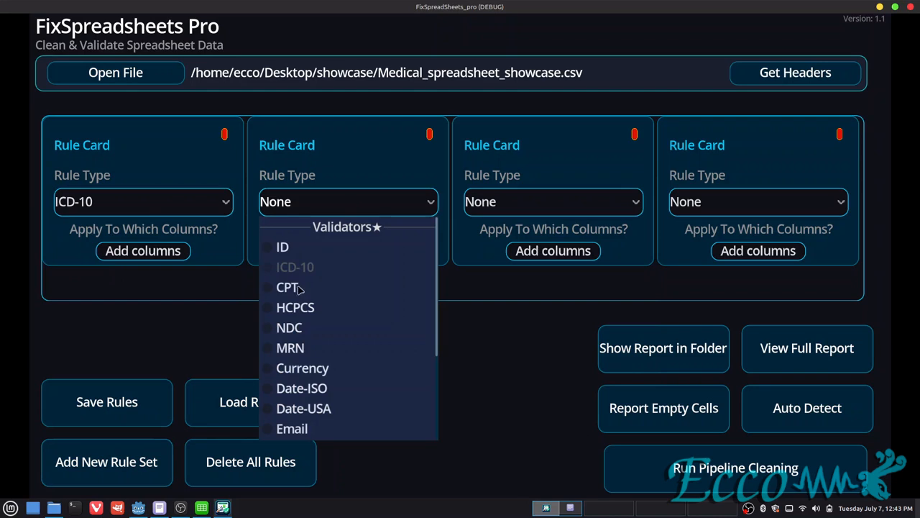
click(296, 289)
click(553, 212)
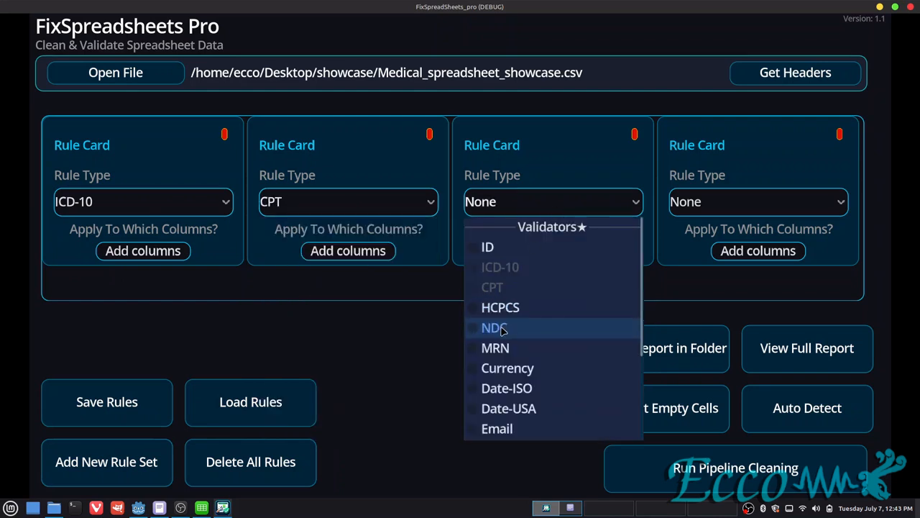
click(496, 325)
click(710, 209)
click(698, 367)
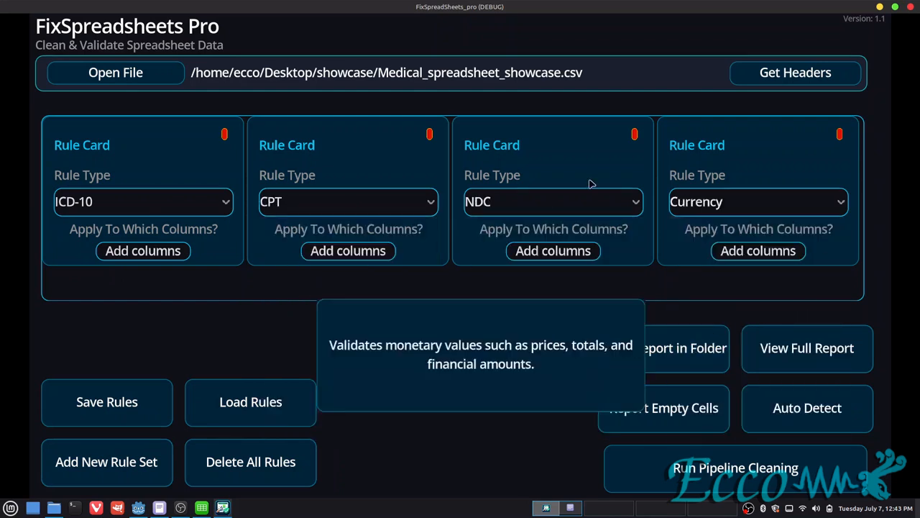
- Apply the ICD-10 rule card to the ICD10 column and the CPT rule card to the CPT column
click(142, 253)
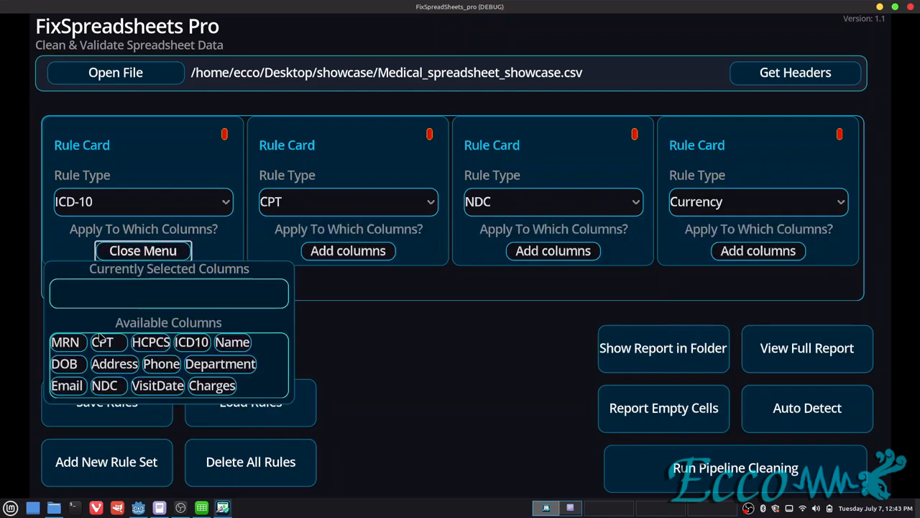
click(191, 342)
click(142, 250)
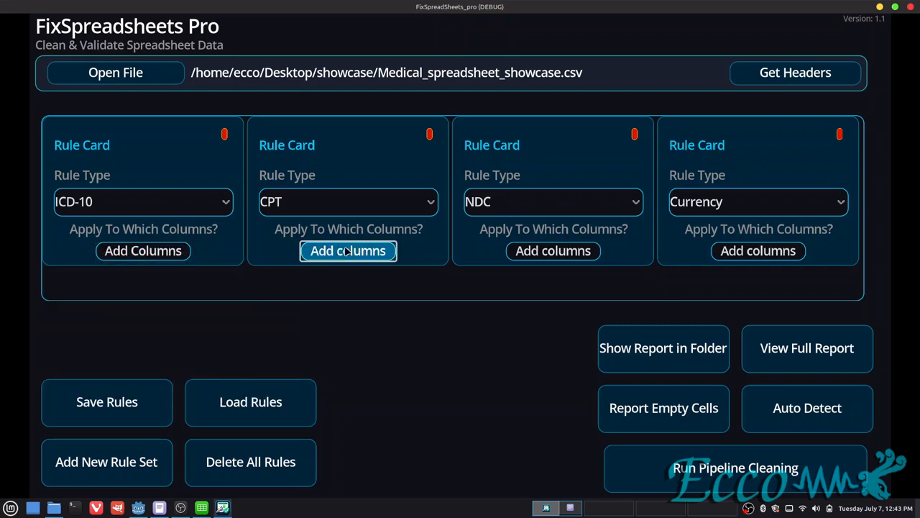
click(348, 250)
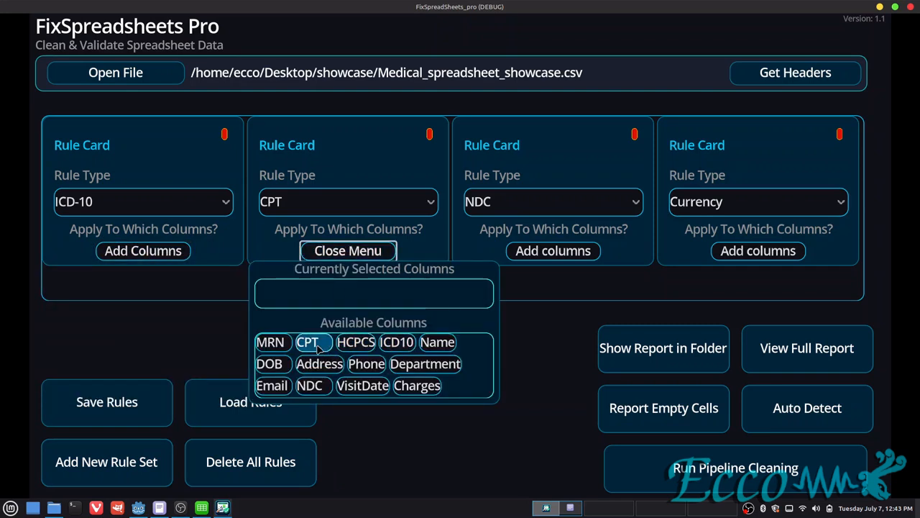
click(307, 343)
click(348, 251)
- Apply the NDC rule card to the NDC column and the Currency rule card to the Charges column
click(512, 253)
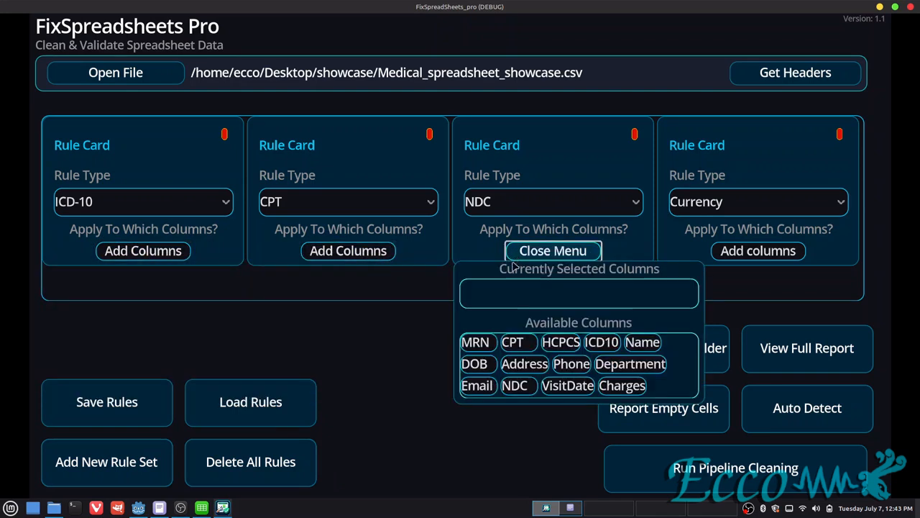
click(532, 387)
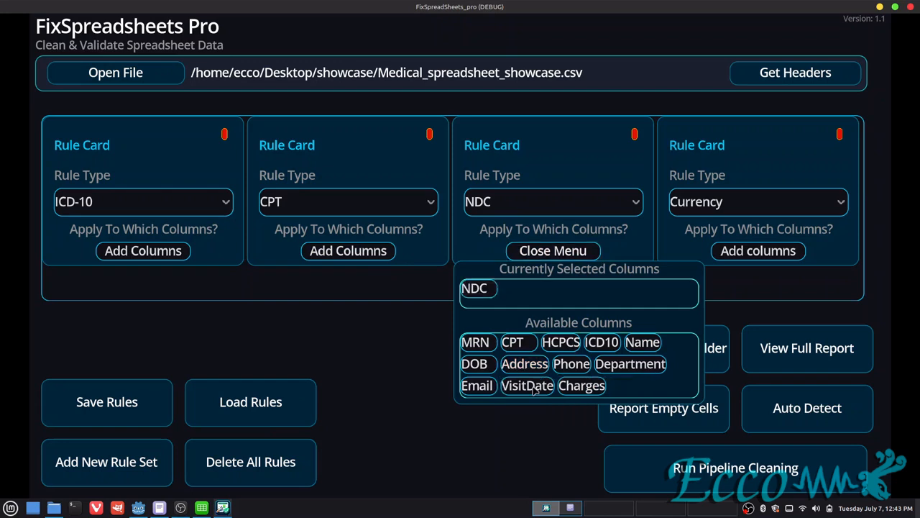
click(535, 254)
click(729, 253)
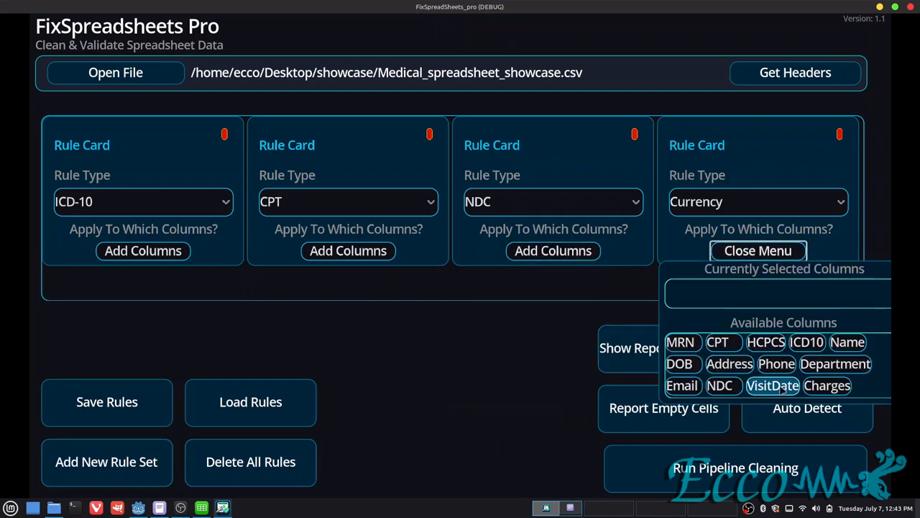
click(827, 386)
click(758, 251)
- Save the rules as rules_medical.json in the Desktop's showcase folder, overwriting the existing file
mouse_move(99, 230)
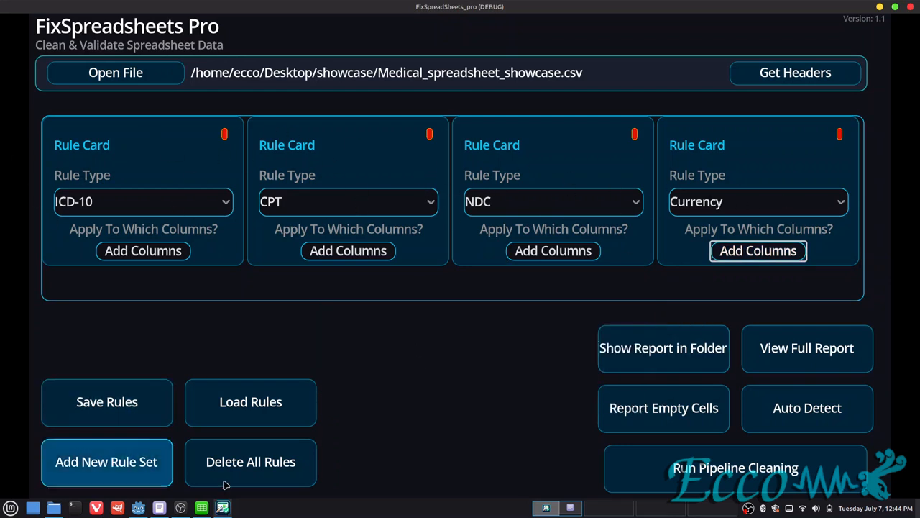
click(102, 406)
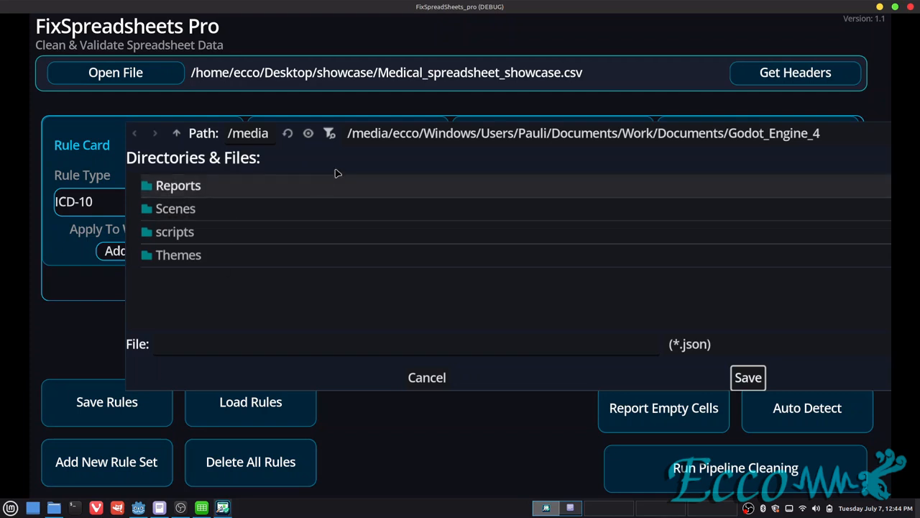
click(385, 141)
click(302, 203)
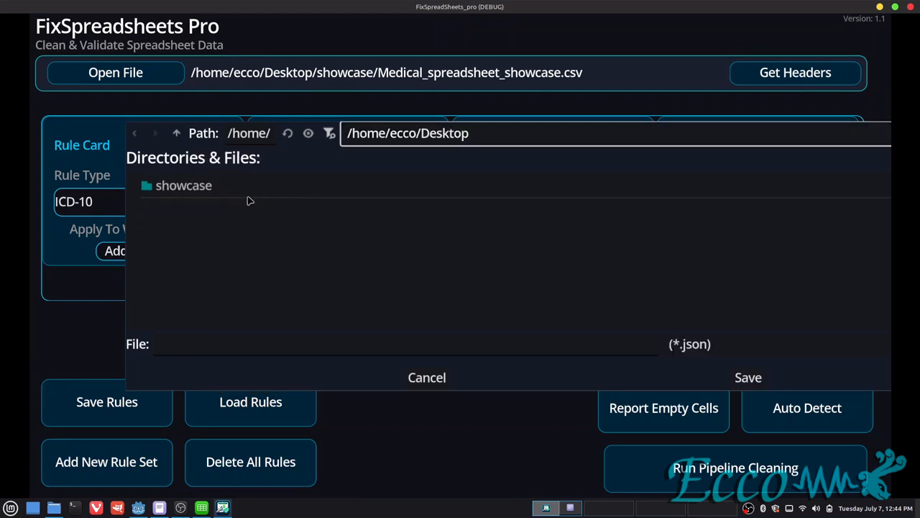
double_click(214, 185)
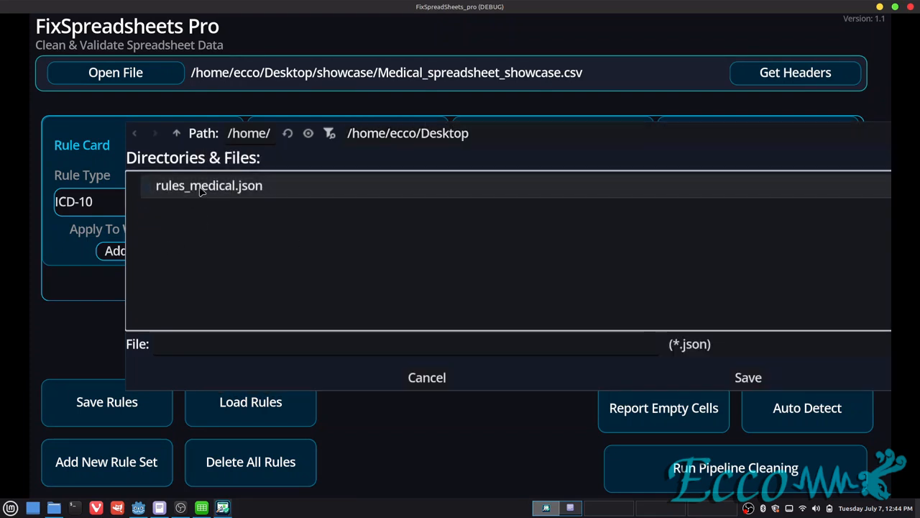
click(201, 188)
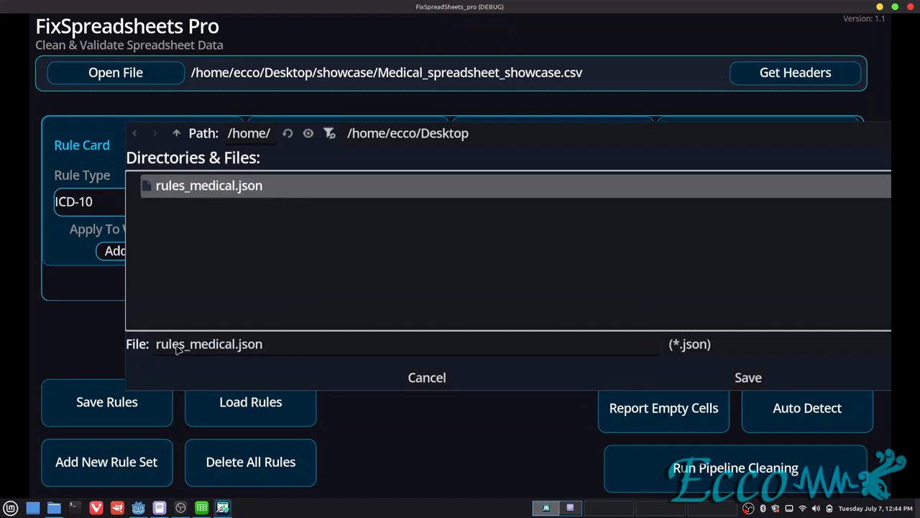
click(734, 379)
click(541, 276)
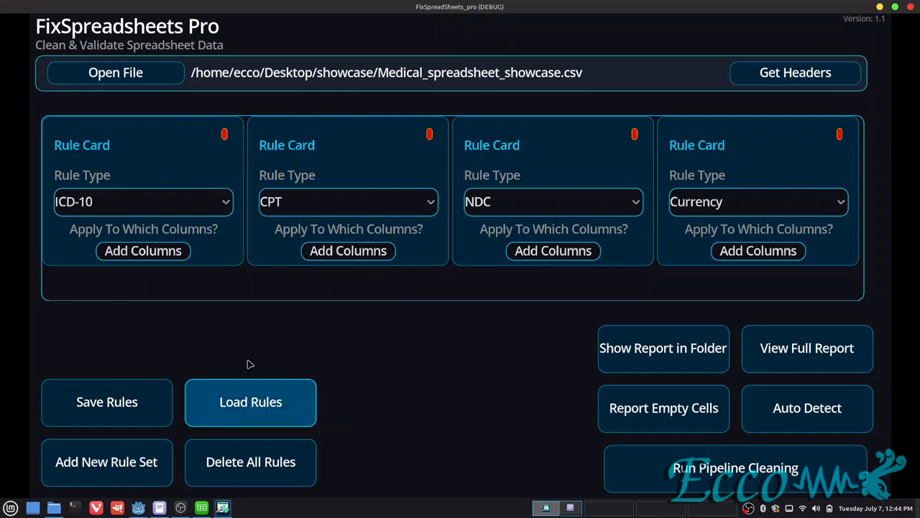
- Delete all rule cards and load rules_medical.json from the Desktop's showcase folder
click(225, 464)
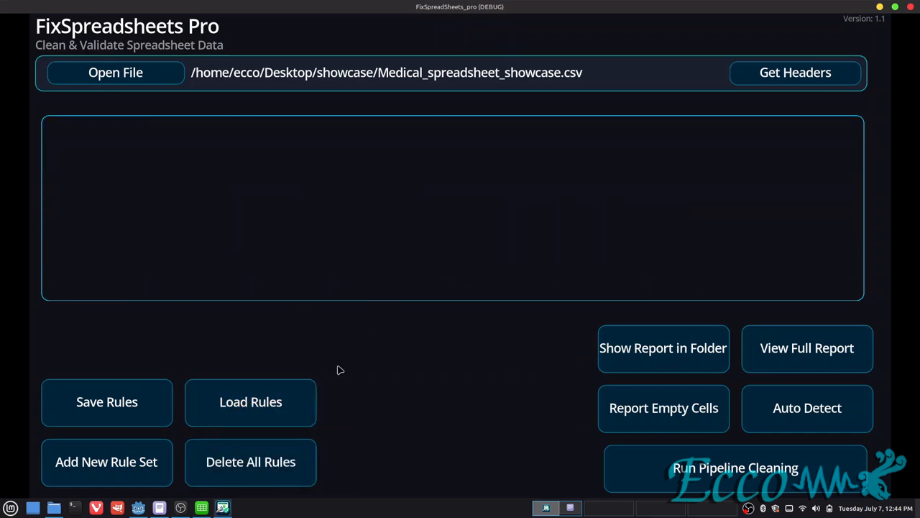
click(268, 420)
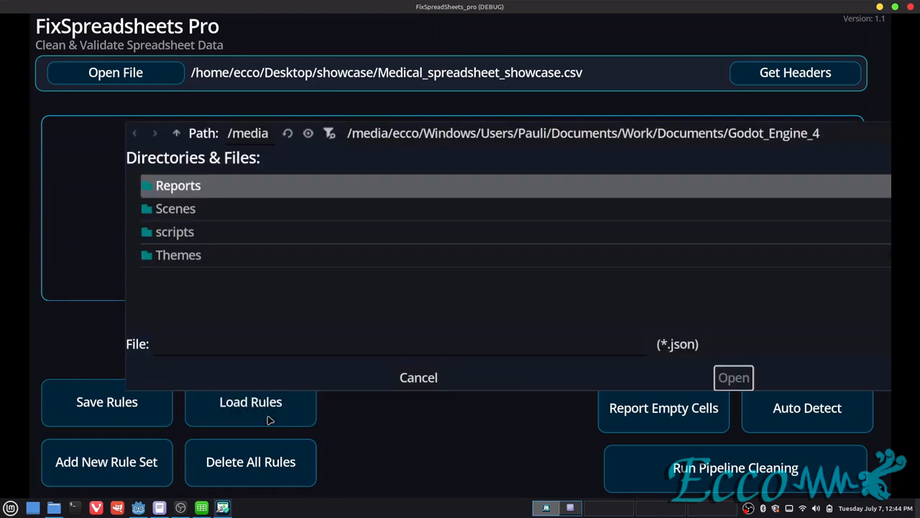
click(394, 135)
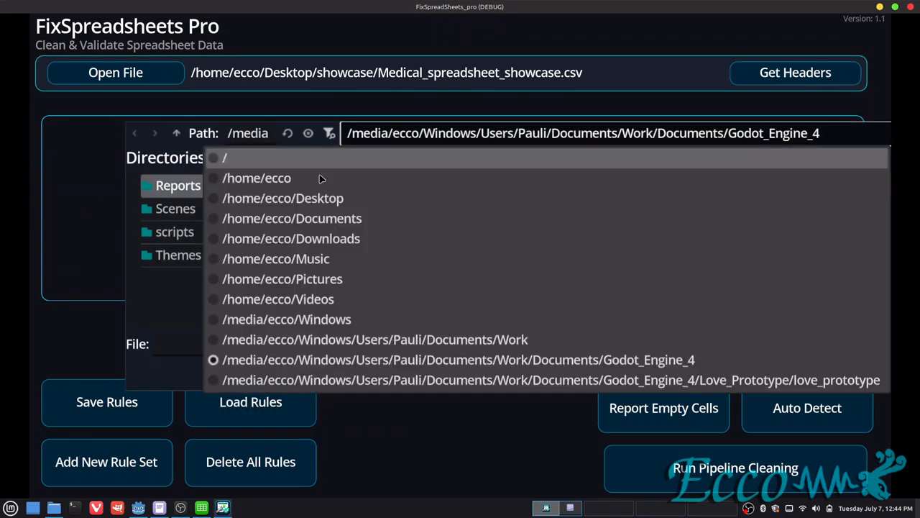
click(294, 201)
double_click(243, 189)
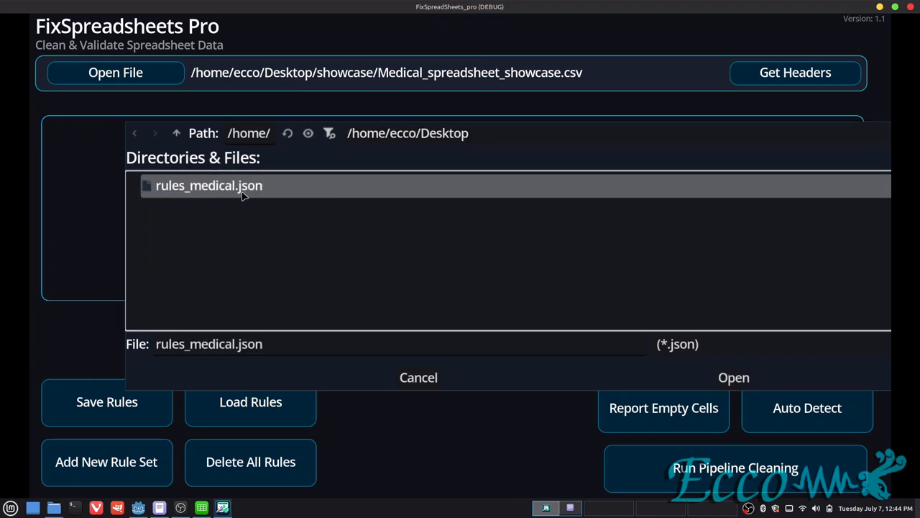
double_click(243, 188)
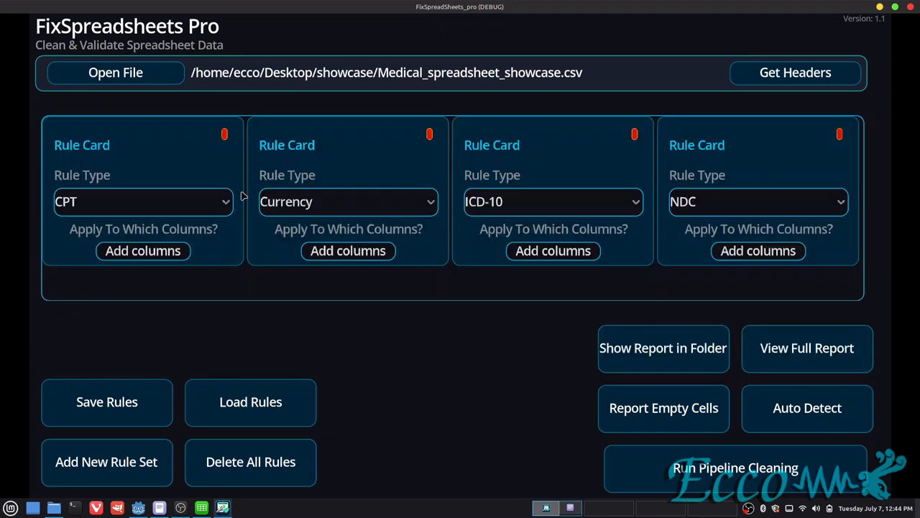
- Check the selected columns of the loaded CPT, Currency, ICD-10 and NDC rule cards
click(156, 252)
click(163, 251)
click(335, 251)
click(335, 250)
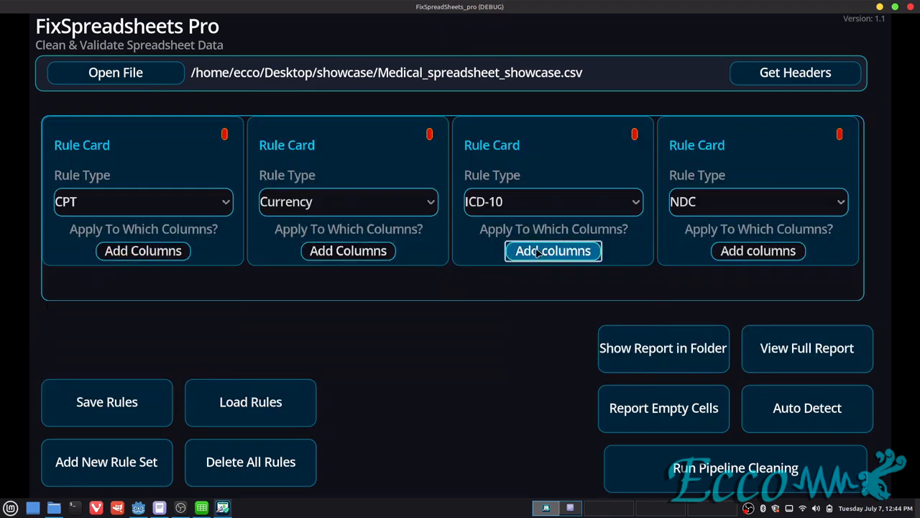
click(537, 251)
click(537, 251)
click(784, 251)
click(794, 253)
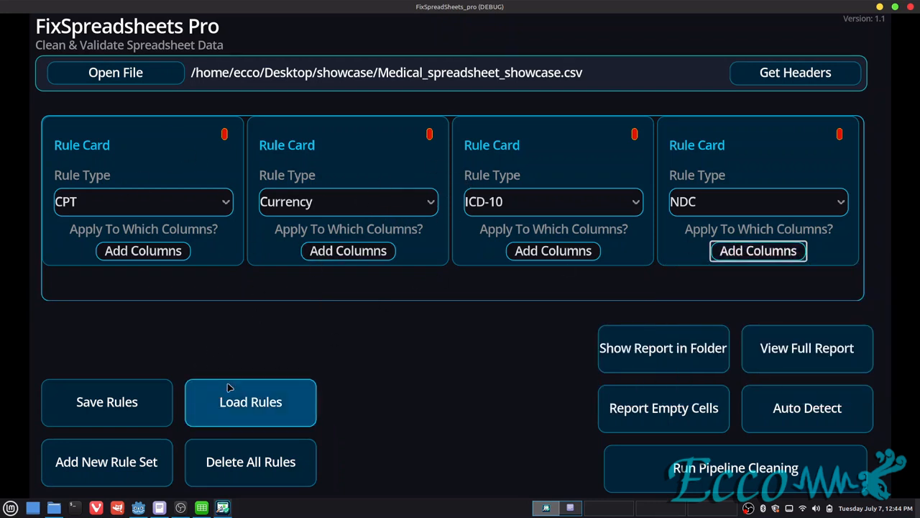
- Add two more rule cards and set their types to HCPCS and MRN
click(120, 471)
click(120, 471)
scroll(287, 258, down, 3)
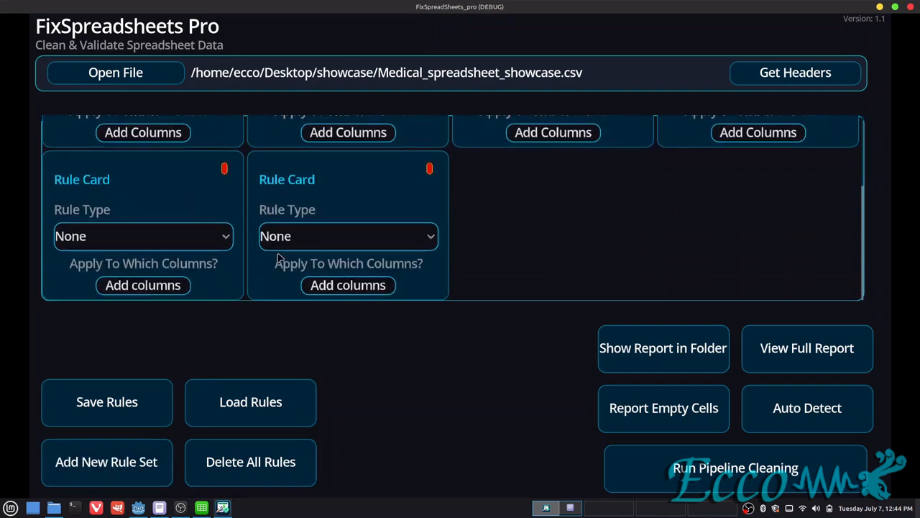
click(177, 239)
click(133, 341)
click(305, 238)
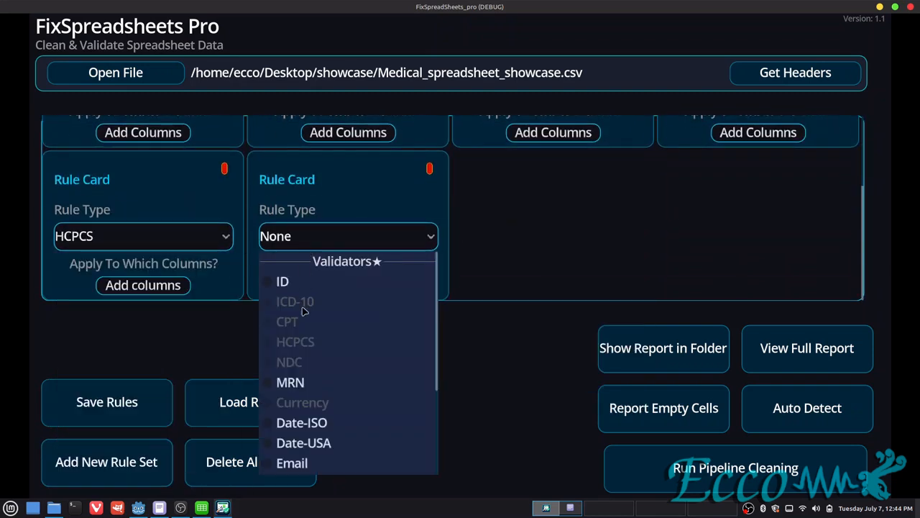
click(315, 388)
- Apply the HCPCS rule card to the HCPCS column and the MRN rule card to the MRN column
click(174, 287)
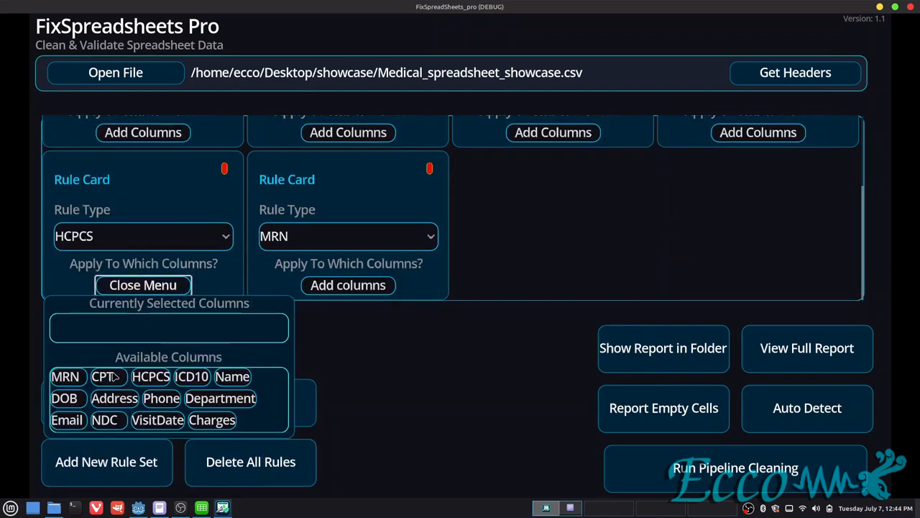
click(149, 376)
click(143, 285)
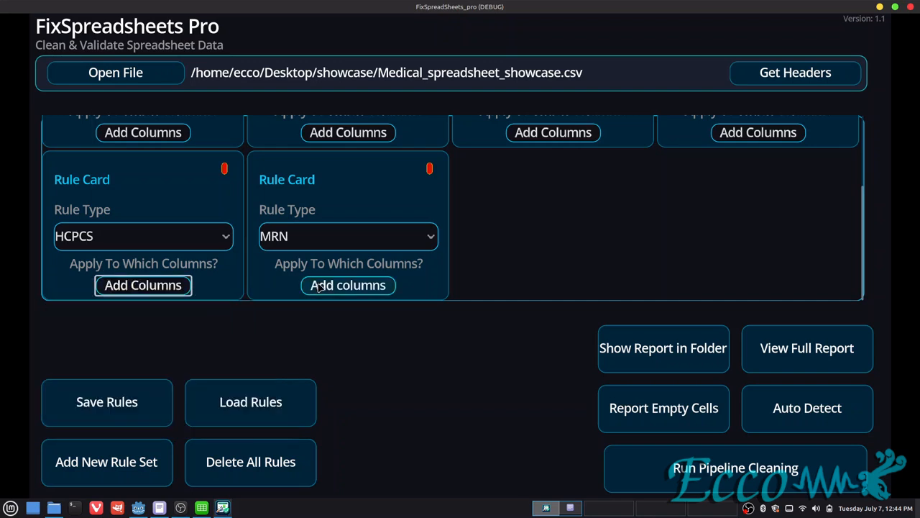
click(321, 286)
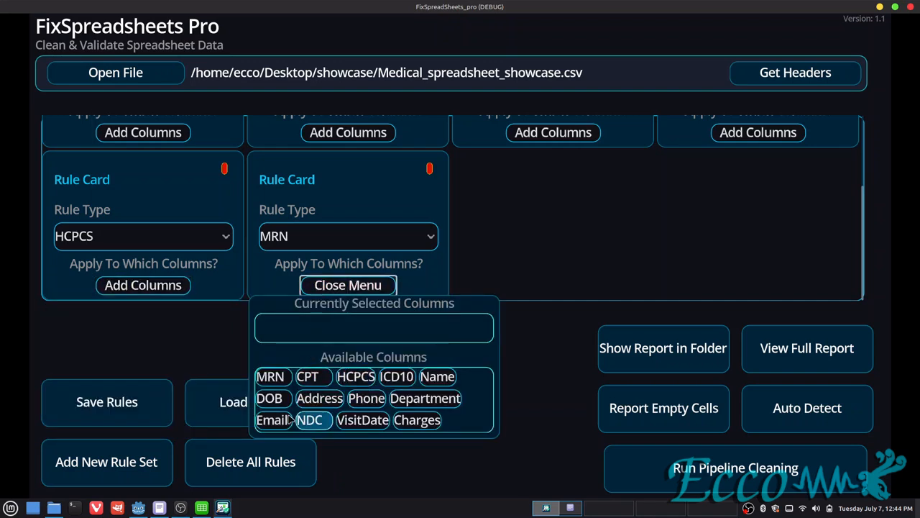
click(274, 383)
click(327, 288)
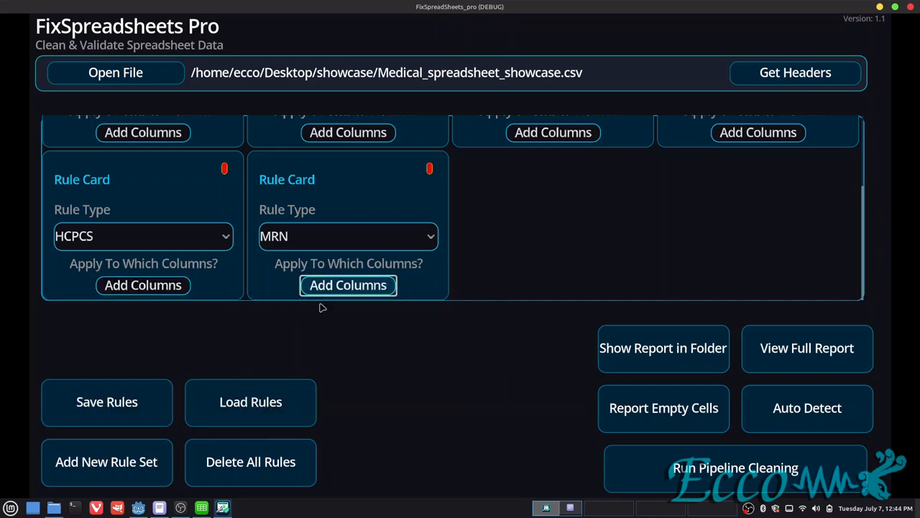
- Save the extended rule set as rules_medical2.json in the showcase folder and delete all rule cards
click(90, 413)
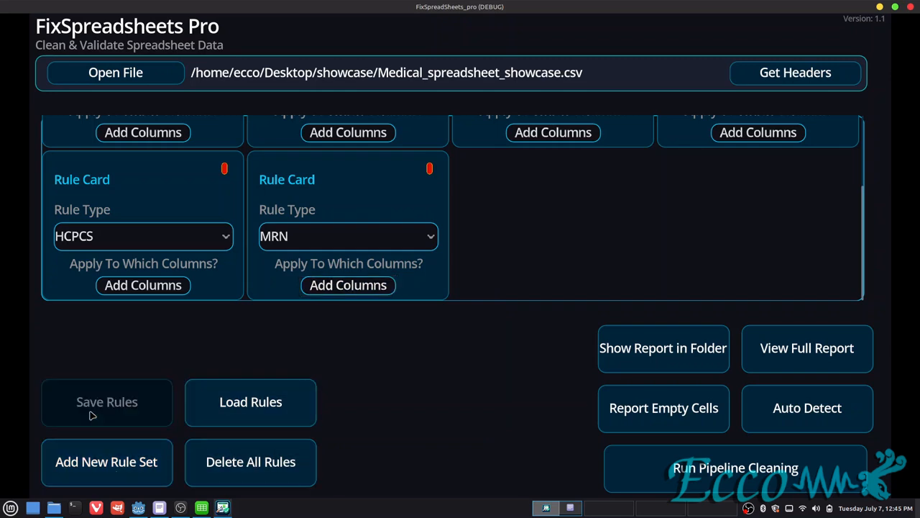
click(748, 377)
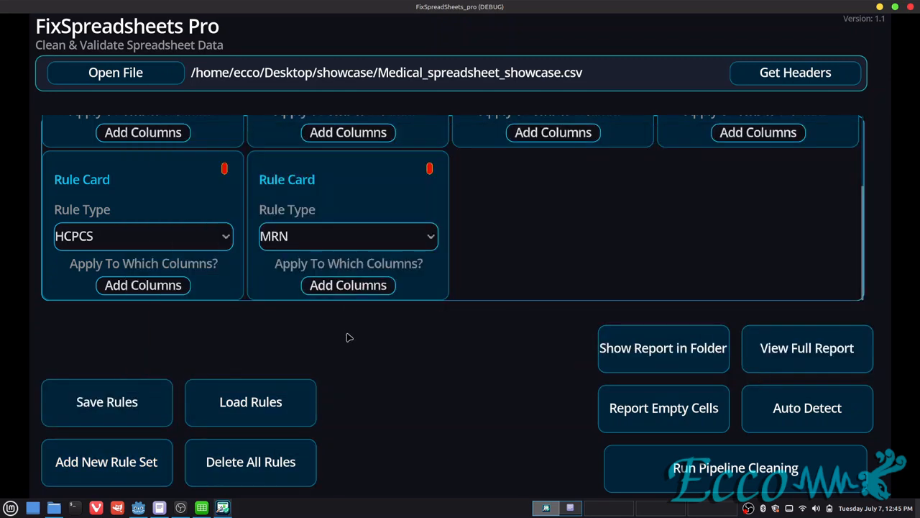
click(250, 462)
- Load the rule file rules_medical.json from the Desktop's showcase folder
click(251, 417)
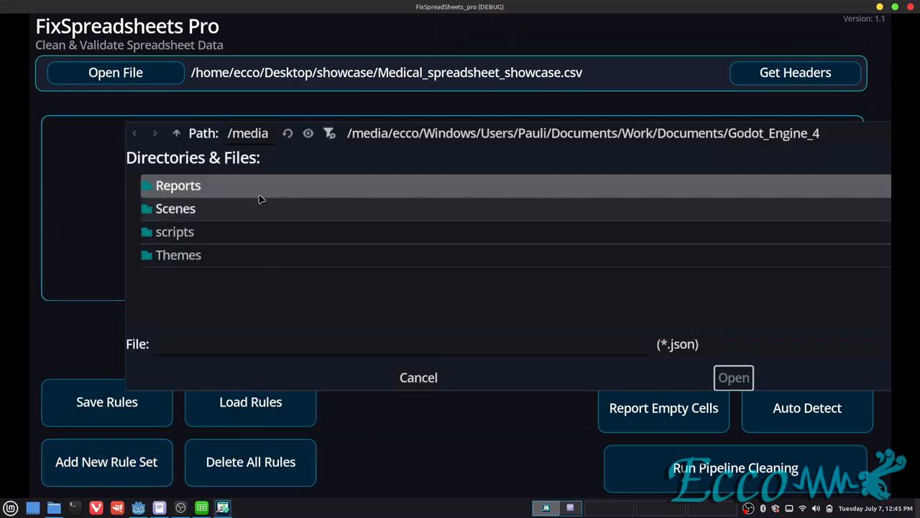
click(386, 133)
click(350, 197)
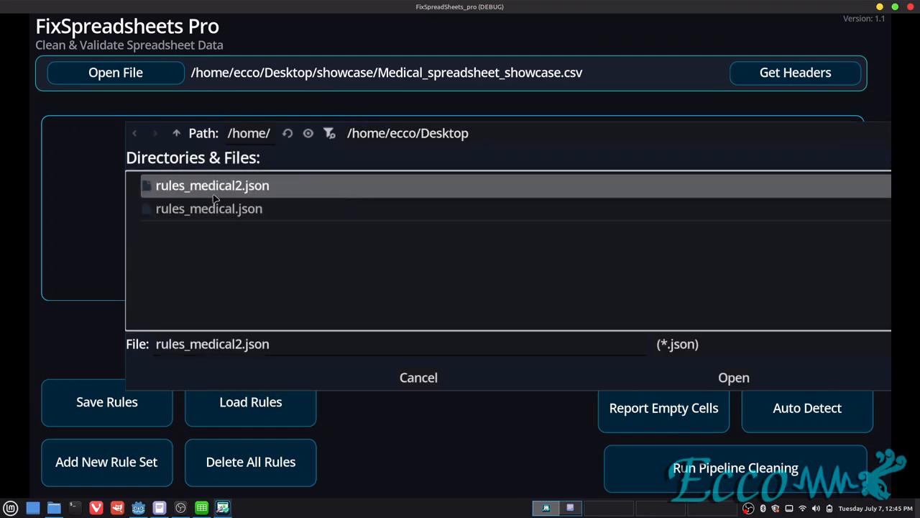
click(208, 208)
double_click(209, 208)
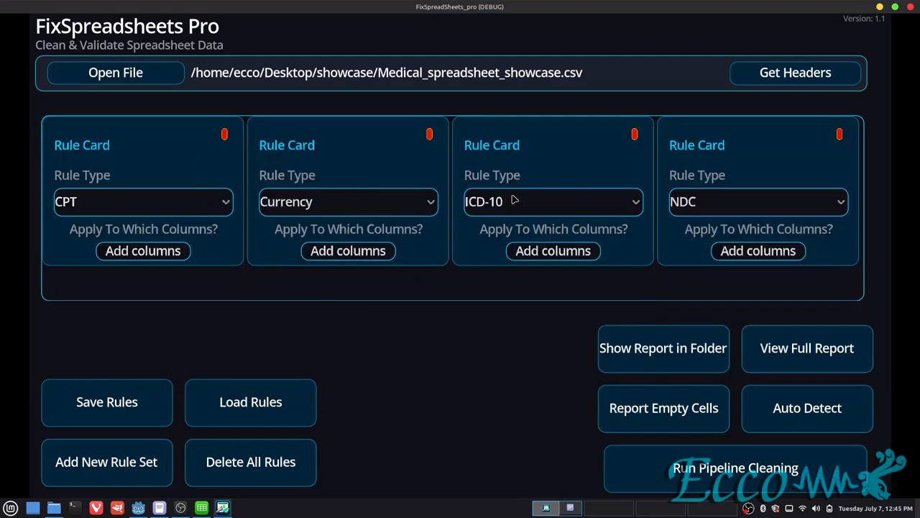
- Load the rule file rules_medical2.json from the Desktop's showcase folder
click(223, 404)
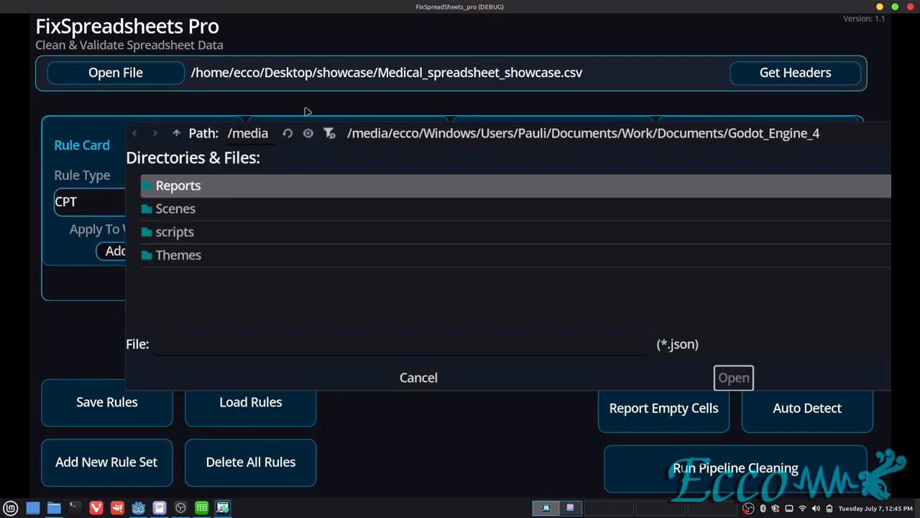
click(356, 133)
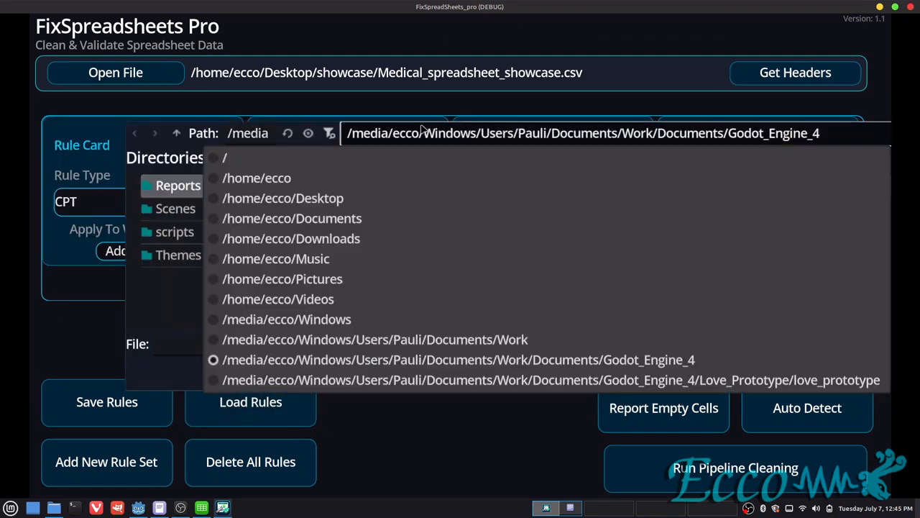
click(318, 199)
click(221, 192)
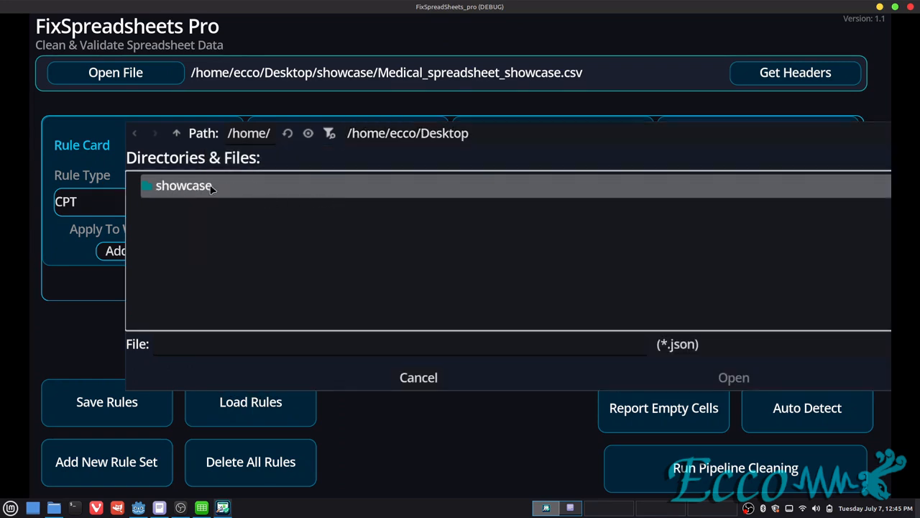
double_click(212, 188)
double_click(209, 185)
- Check the rule types and assigned columns of all loaded rule cards, from CPT through NDC
scroll(452, 227, down, 2)
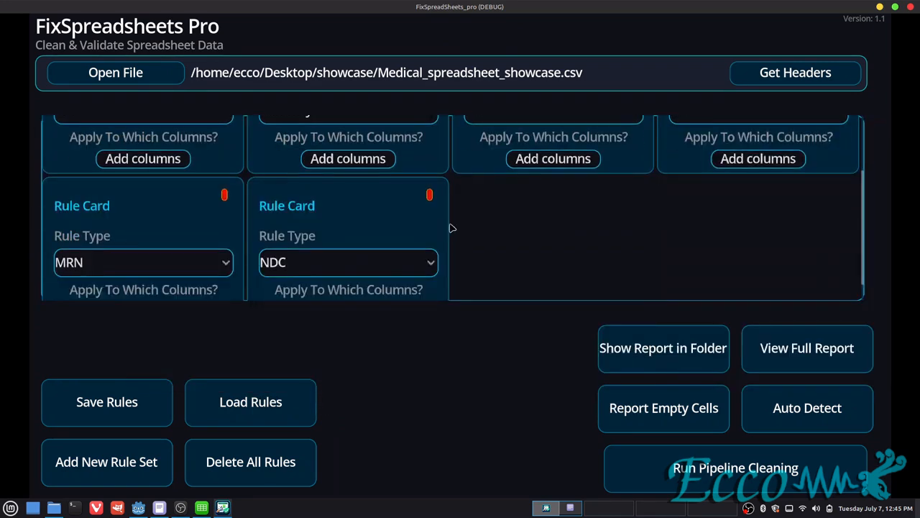
scroll(483, 238, down, 1)
scroll(486, 240, up, 4)
click(174, 251)
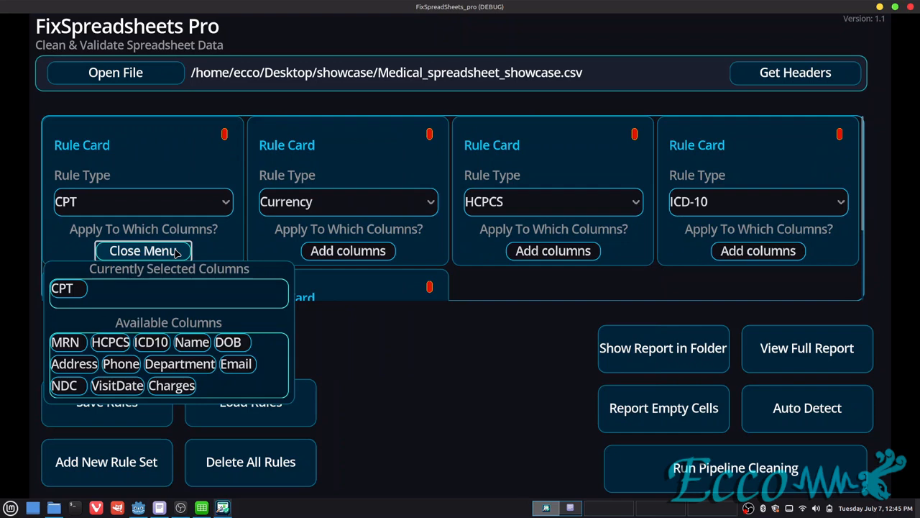
click(174, 251)
click(348, 251)
click(348, 251)
click(532, 252)
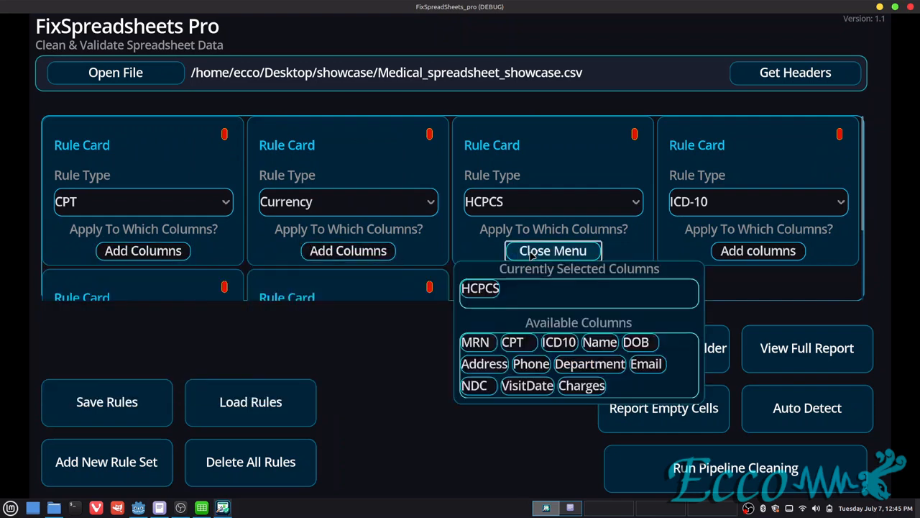
click(532, 252)
scroll(503, 261, down, 3)
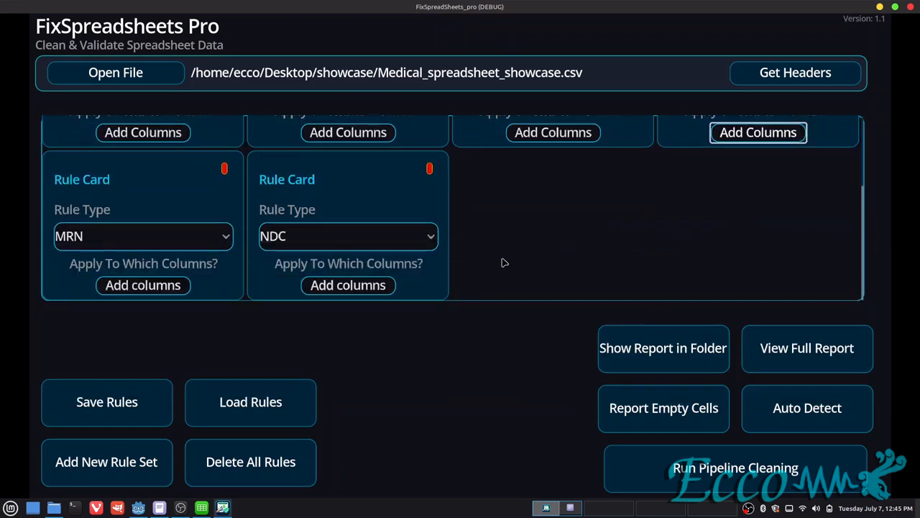
click(328, 285)
click(328, 286)
click(181, 285)
click(181, 286)
scroll(489, 254, up, 3)
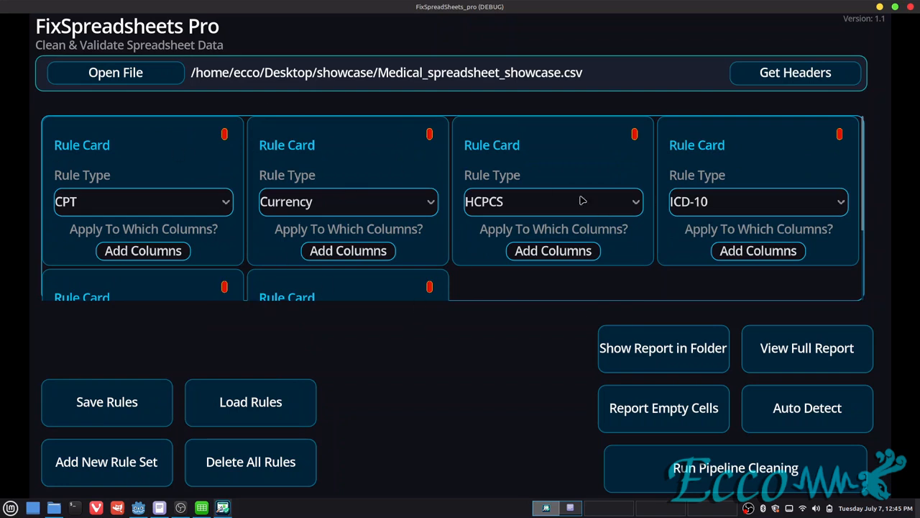
scroll(474, 255, down, 3)
scroll(486, 253, up, 3)
- Try to view the full report and show the report in its folder before any cleaning run
click(824, 358)
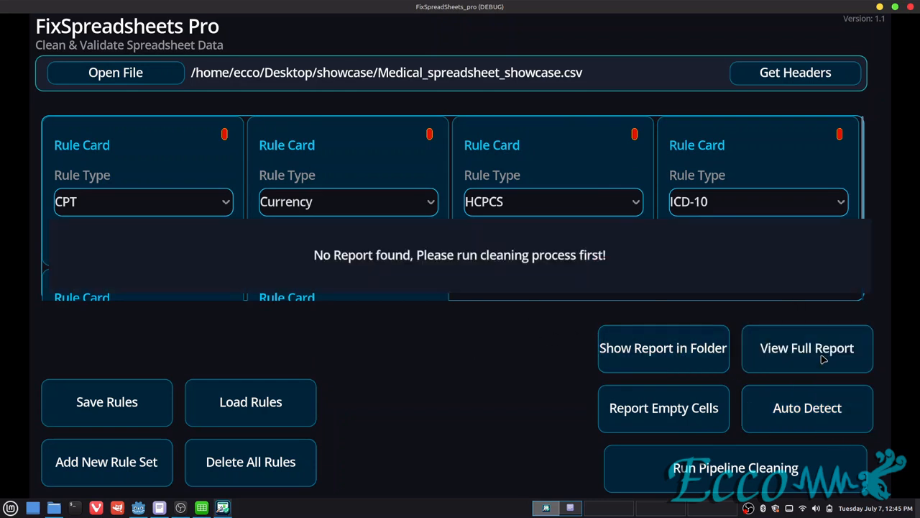
click(701, 353)
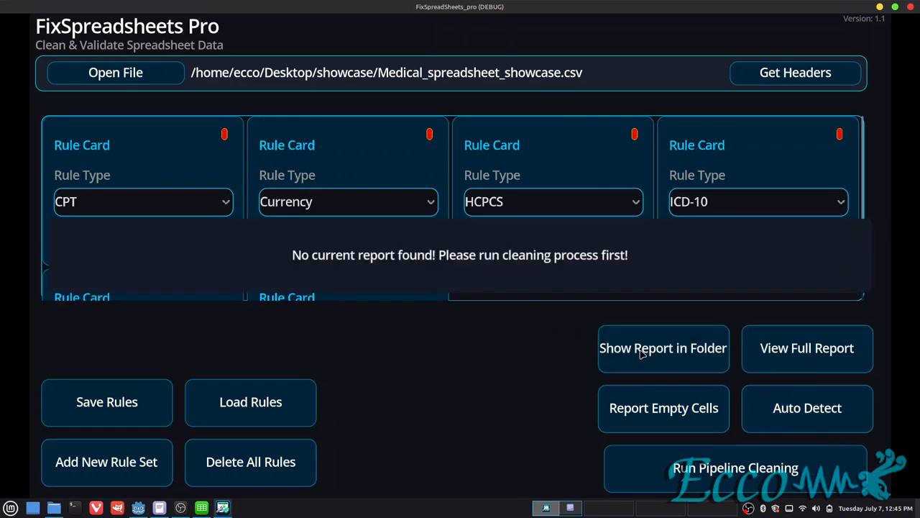
click(793, 365)
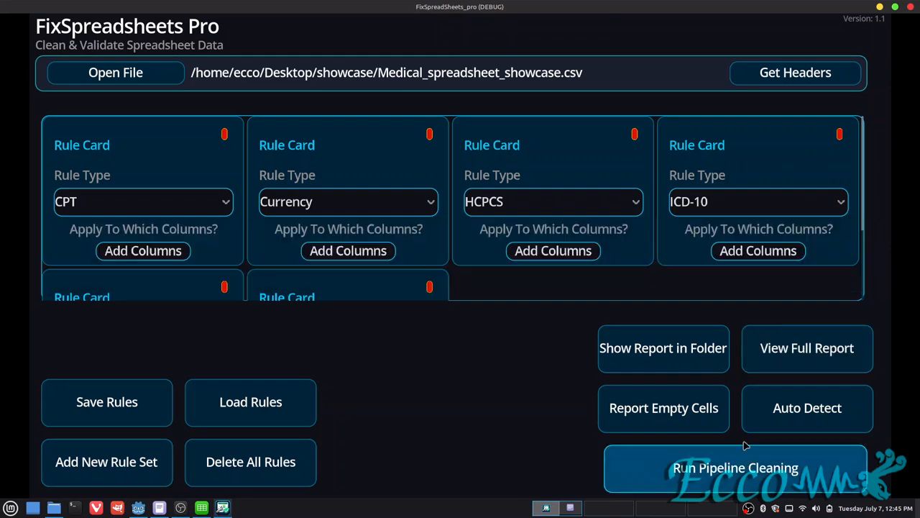
- Run the pipeline cleaning with the loaded rules and save the output as done in the Desktop's showcase folder
click(692, 476)
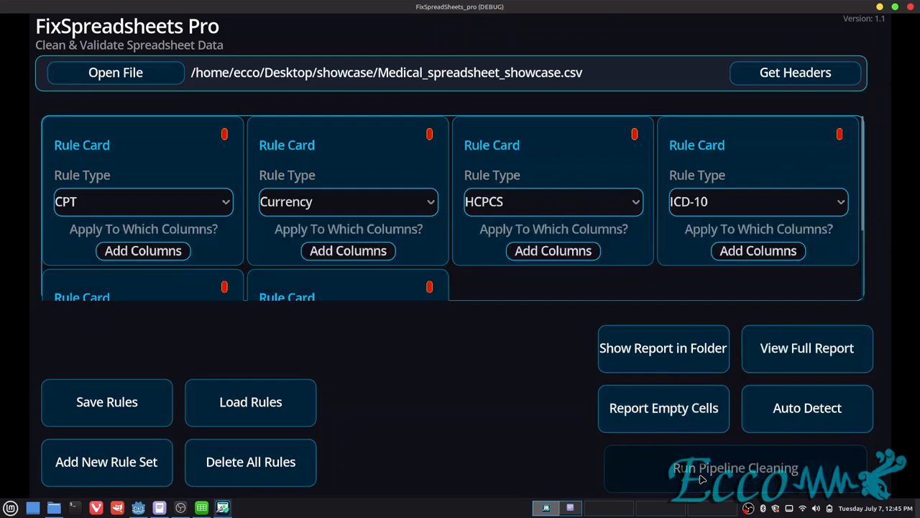
click(247, 133)
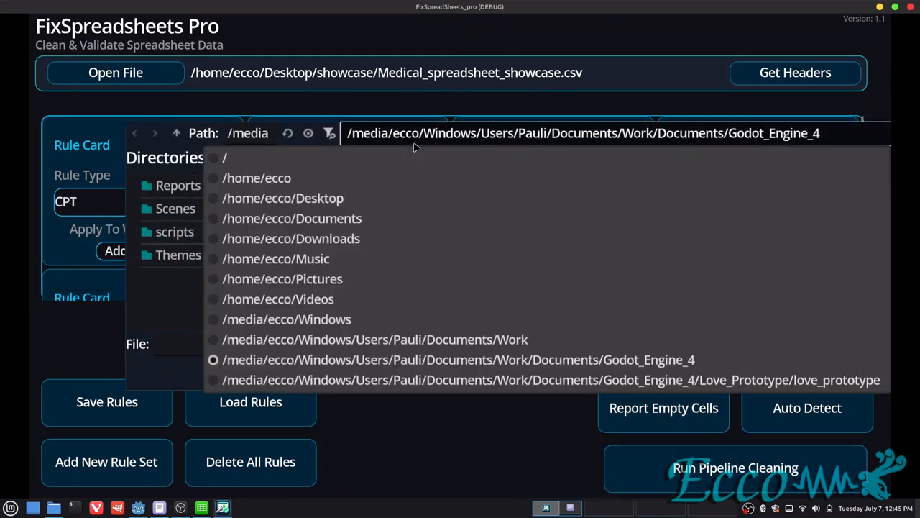
click(329, 199)
double_click(239, 185)
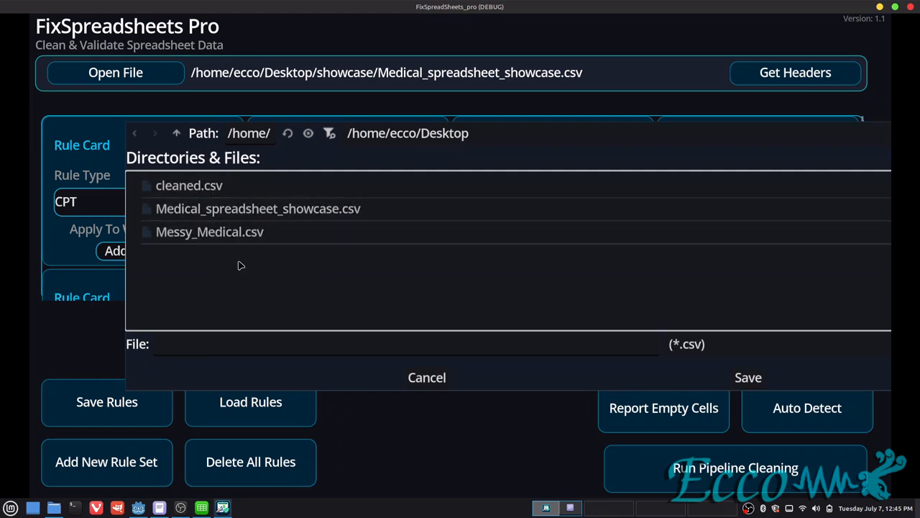
click(182, 345)
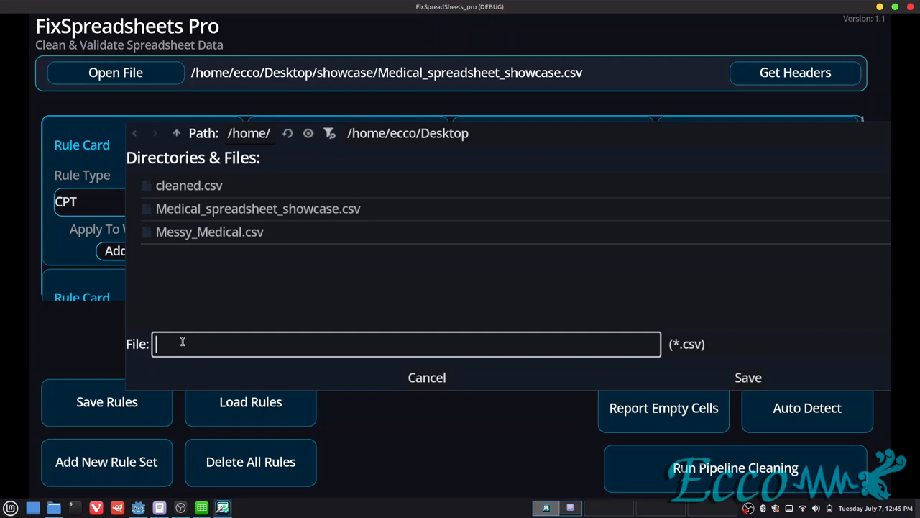
text(done)
click(748, 377)
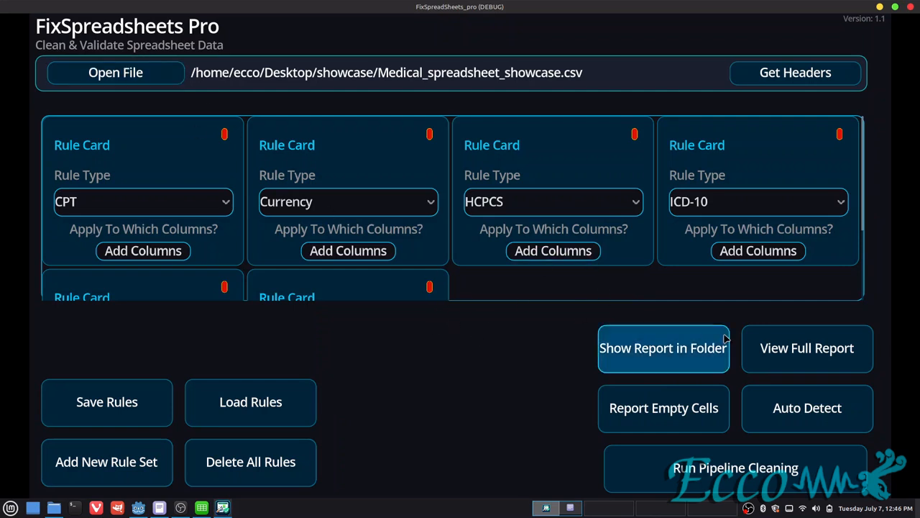
- Review the full report's data cleaning summary and total errors section, and close the report
click(809, 352)
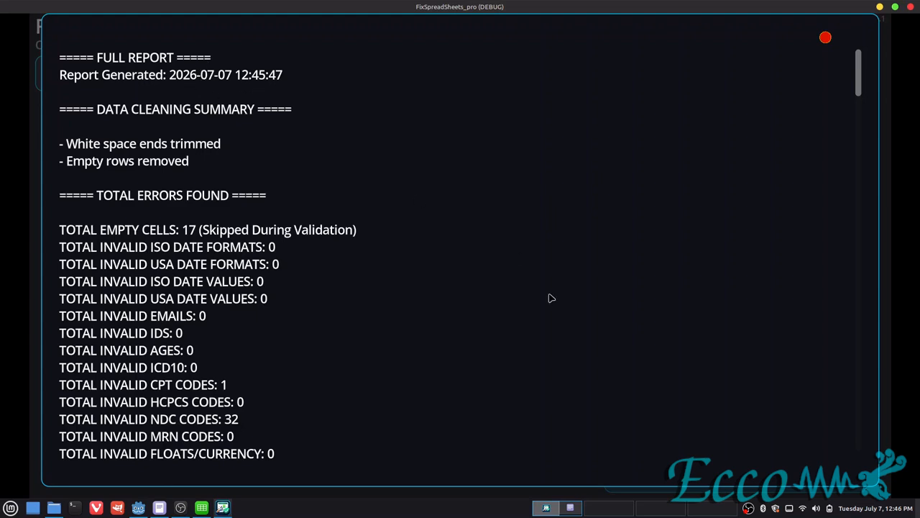
scroll(159, 164, down, 3)
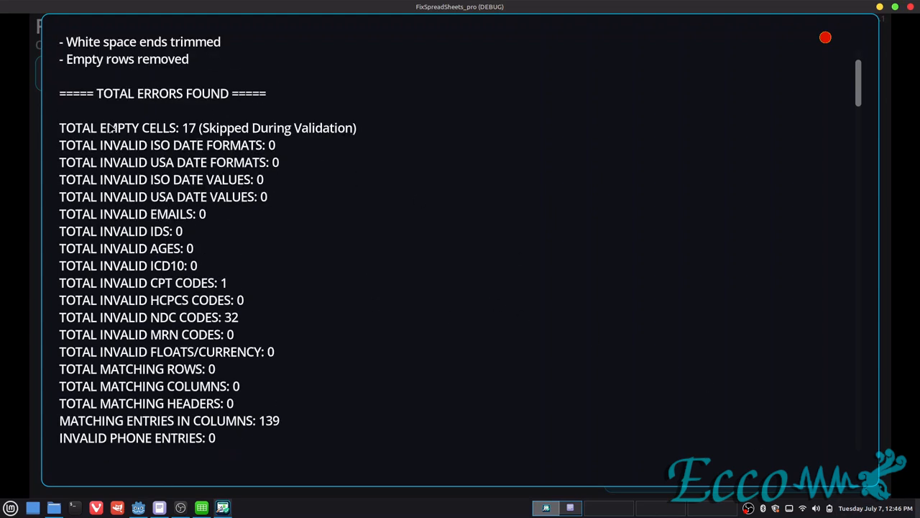
scroll(113, 129, up, 3)
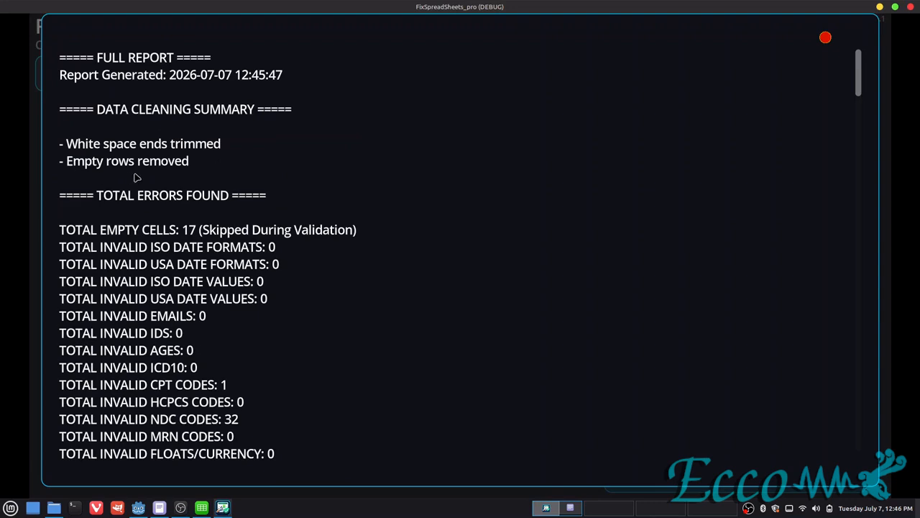
scroll(290, 183, down, 1)
scroll(153, 164, down, 2)
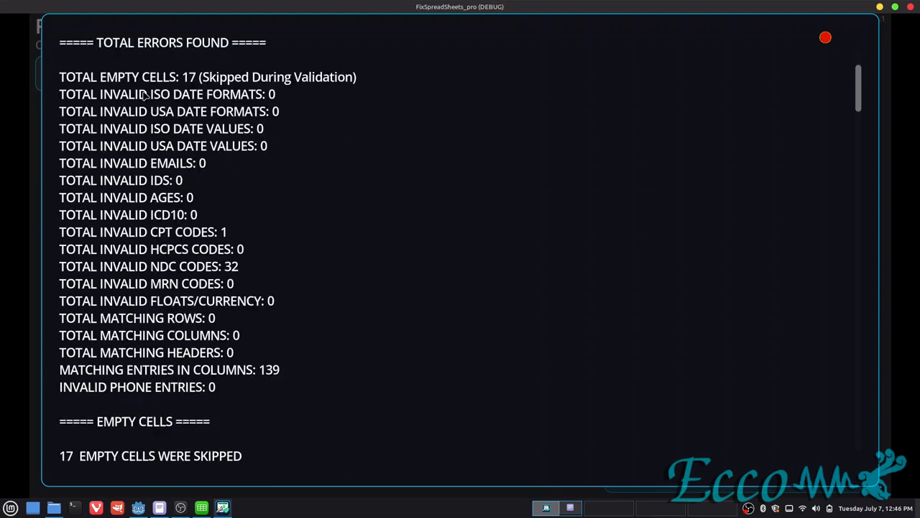
scroll(96, 84, up, 3)
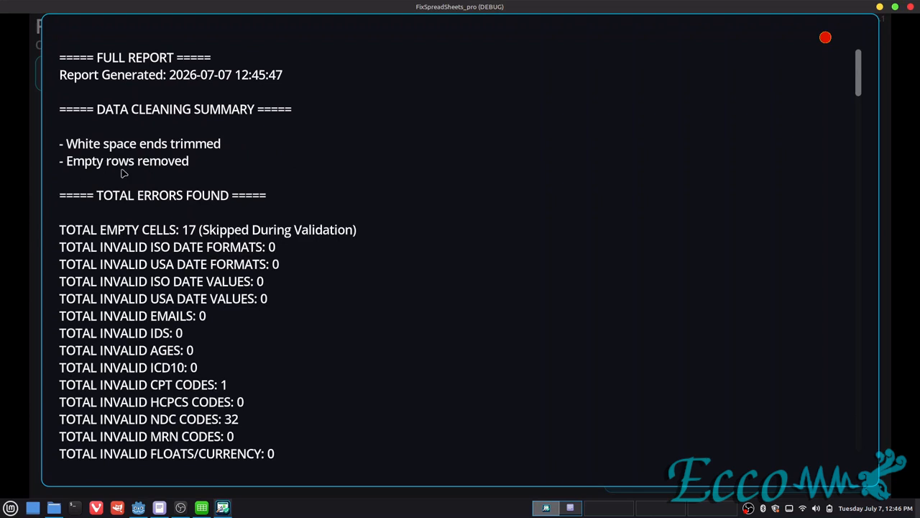
click(825, 38)
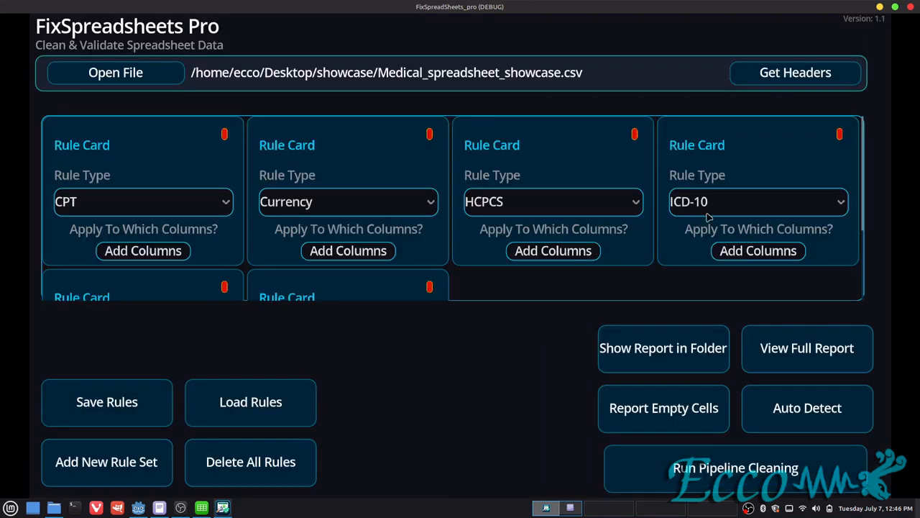
- Delete all rule cards and auto-detect a new rule set for the medical spreadsheet
scroll(580, 263, down, 2)
scroll(512, 296, up, 2)
click(306, 461)
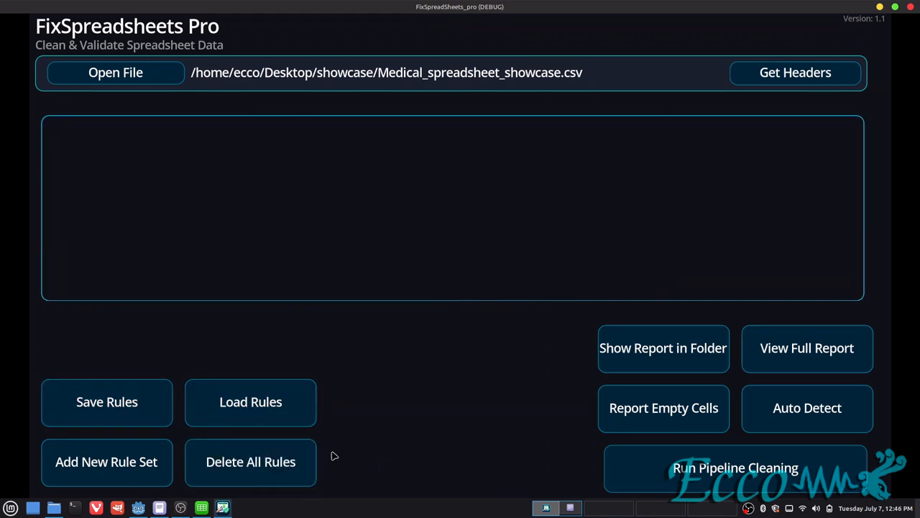
click(802, 421)
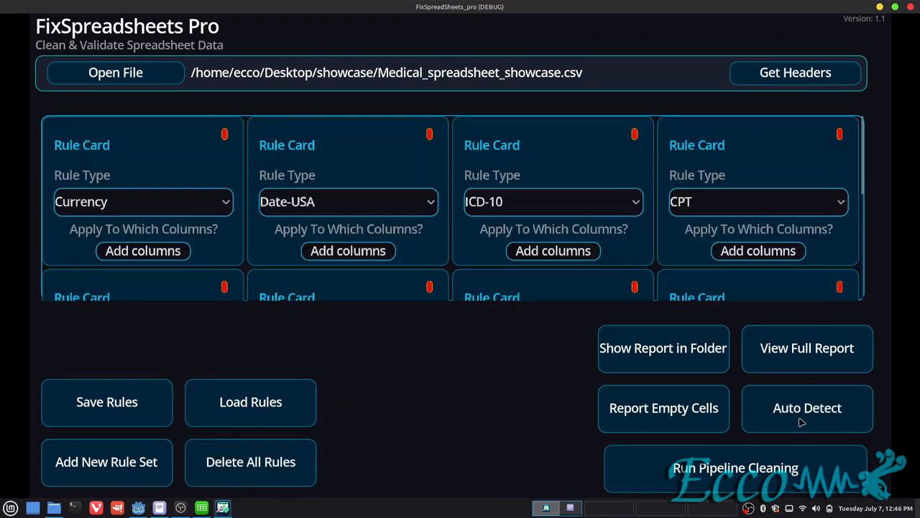
- Run the pipeline cleaning with the auto-detected rules, overwriting done.csv in the showcase folder, and check the full report
click(732, 477)
click(415, 140)
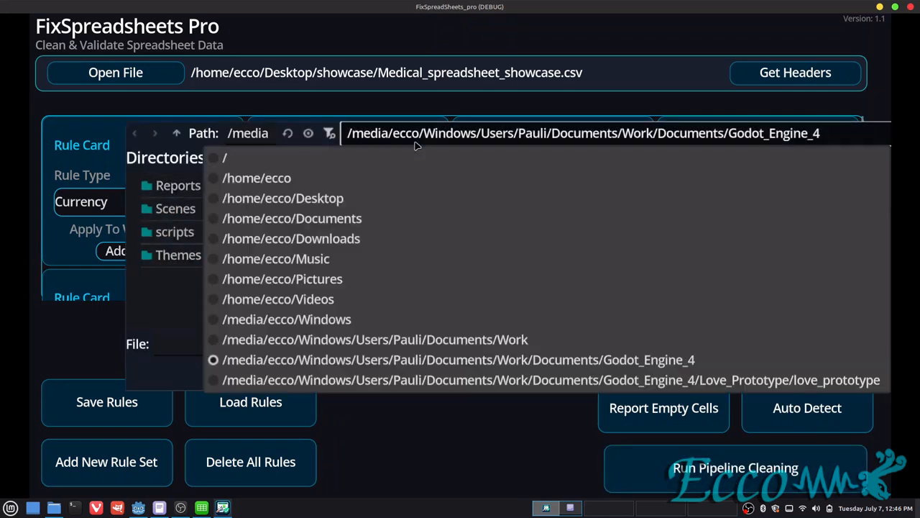
click(346, 200)
double_click(214, 184)
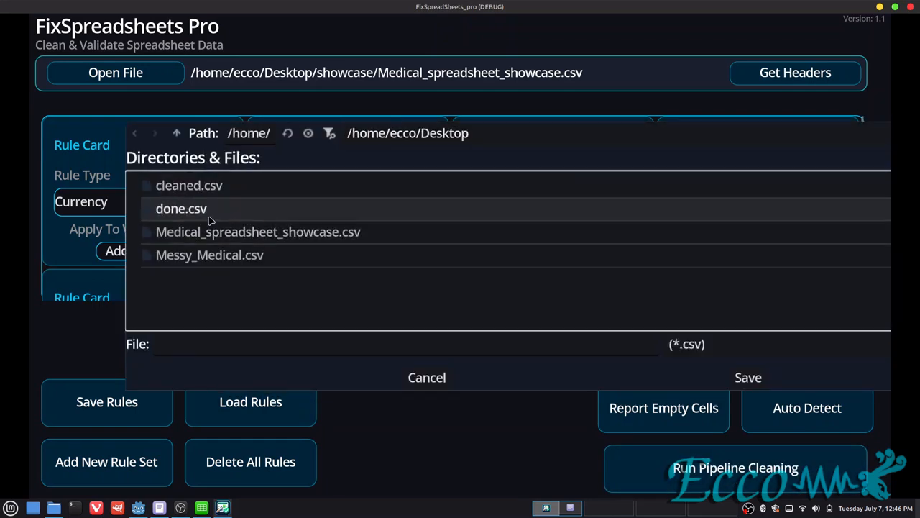
double_click(212, 215)
click(531, 279)
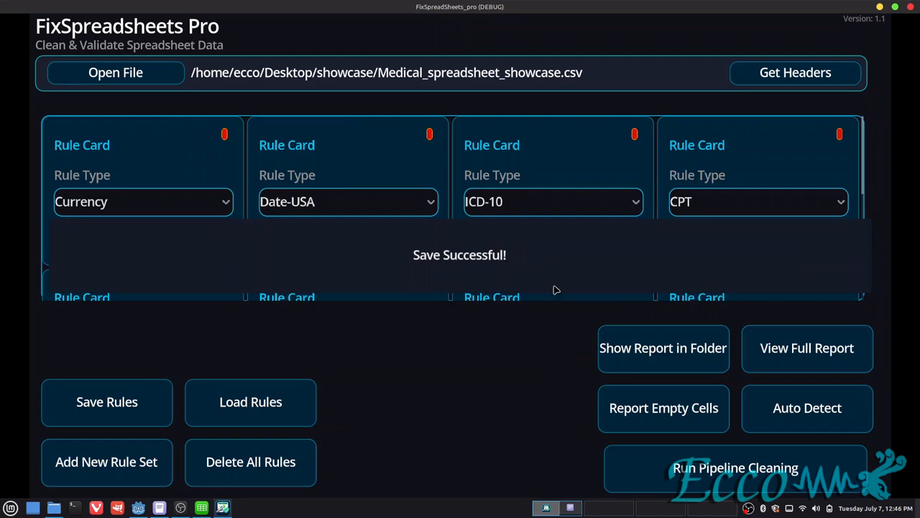
click(827, 363)
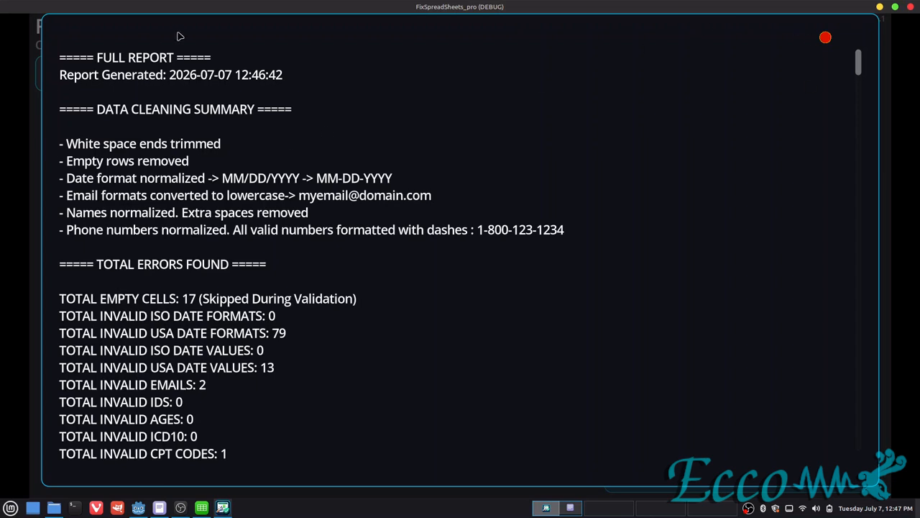
click(825, 37)
- Change the Date-USA rule card to Date-ISO and rerun the pipeline cleaning, overwriting done.csv in the showcase folder
click(318, 205)
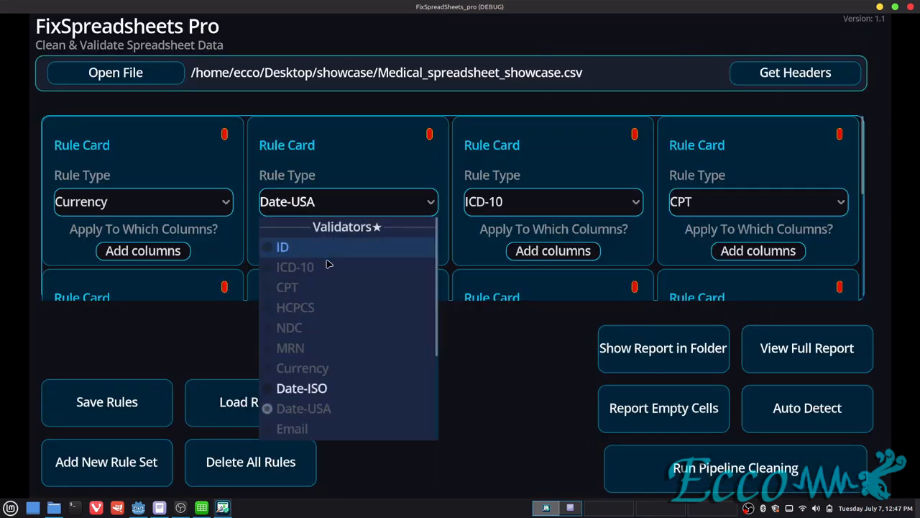
click(295, 390)
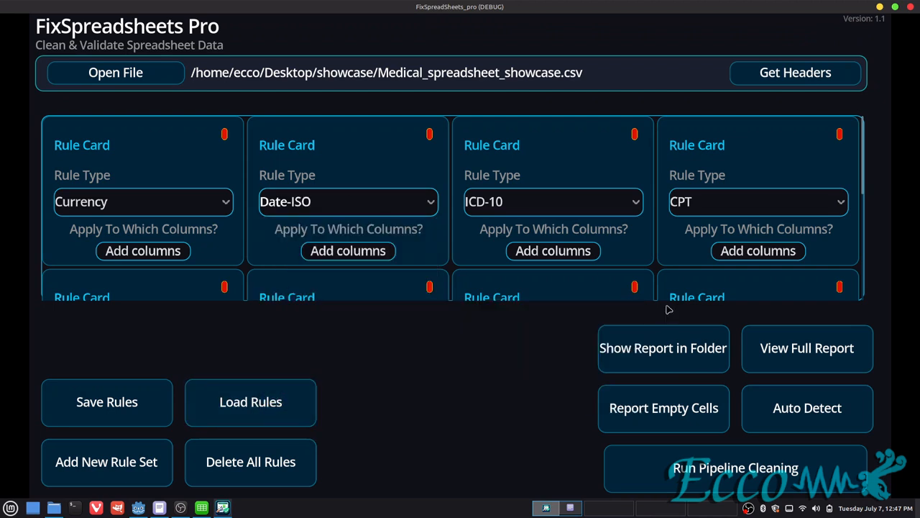
click(770, 467)
click(247, 133)
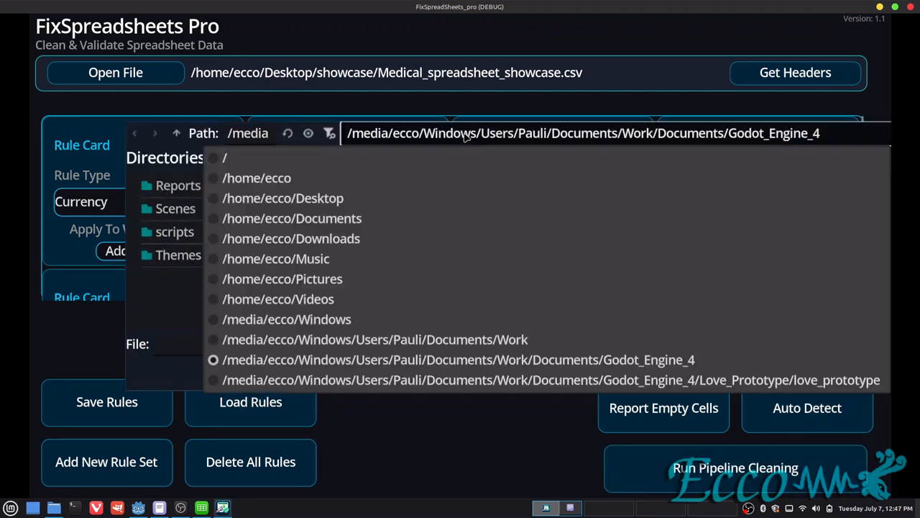
click(338, 207)
double_click(200, 188)
click(203, 210)
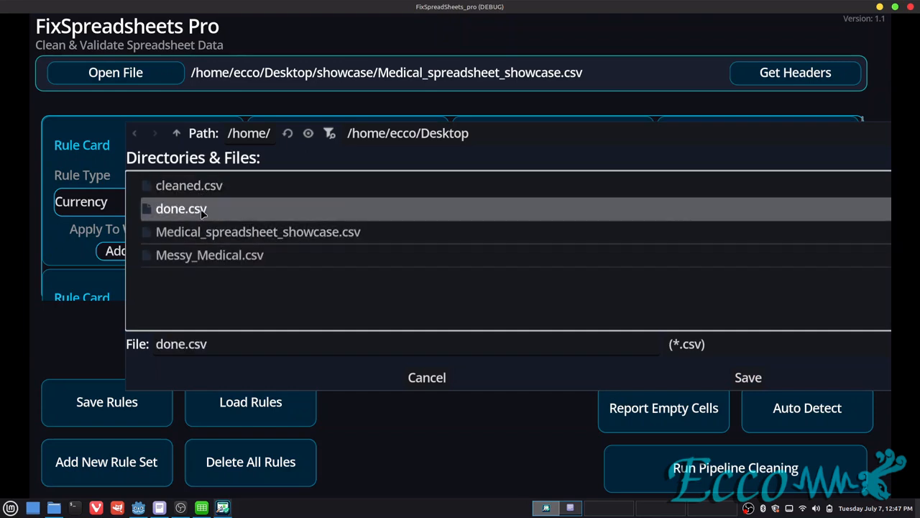
double_click(204, 211)
click(530, 276)
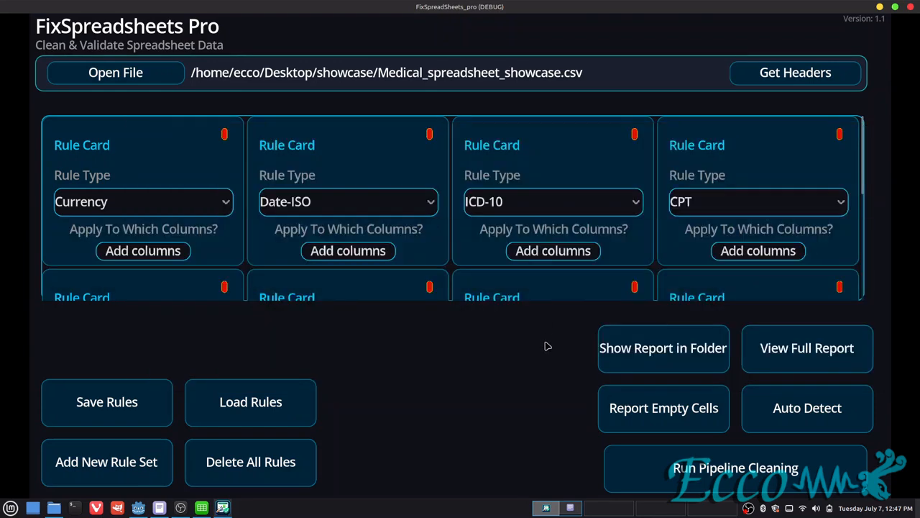
- Open the new full report and examine its date normalization entry and error totals
click(804, 365)
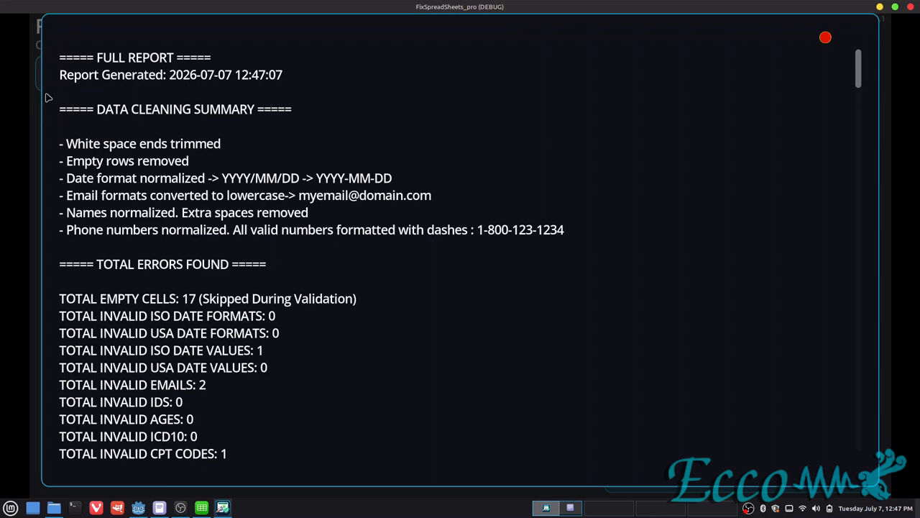
scroll(135, 148, down, 1)
scroll(103, 120, up, 1)
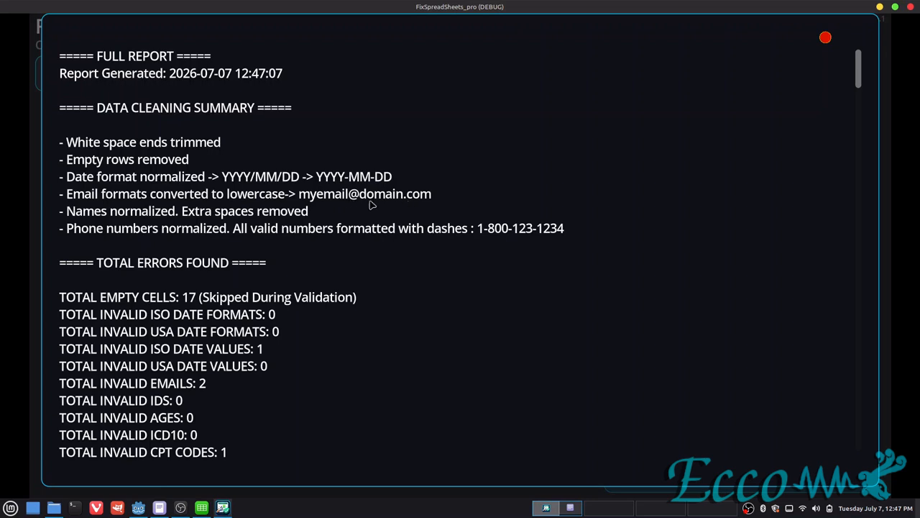
- Read the email, name and phone normalization entries in the cleaning summary, then the list of total errors
scroll(371, 199, down, 1)
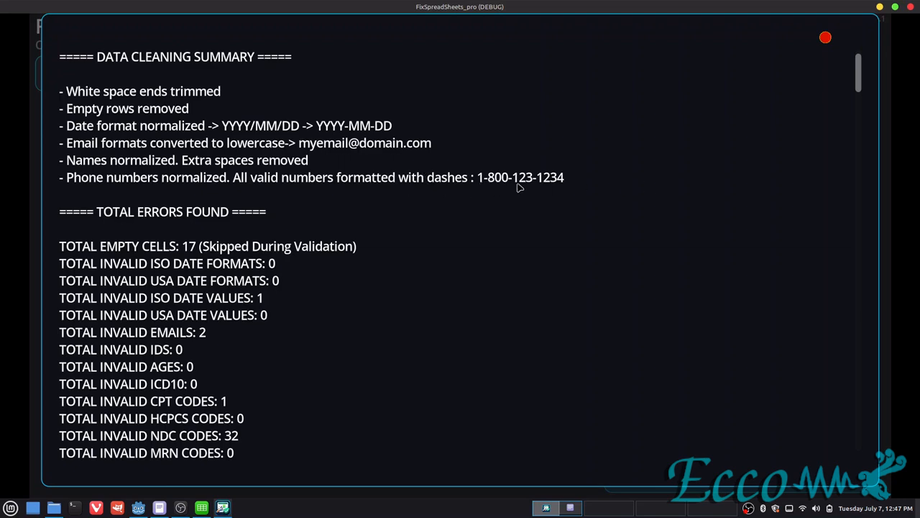
scroll(266, 165, down, 3)
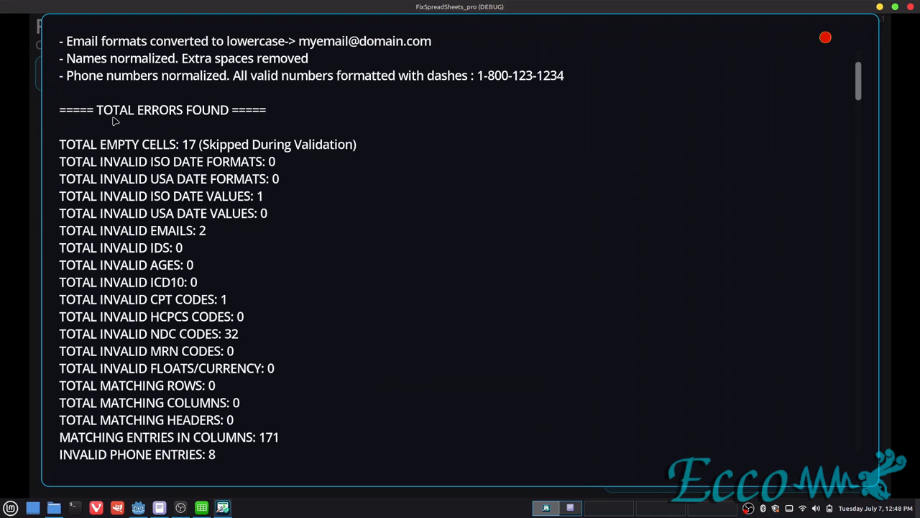
scroll(52, 96, down, 2)
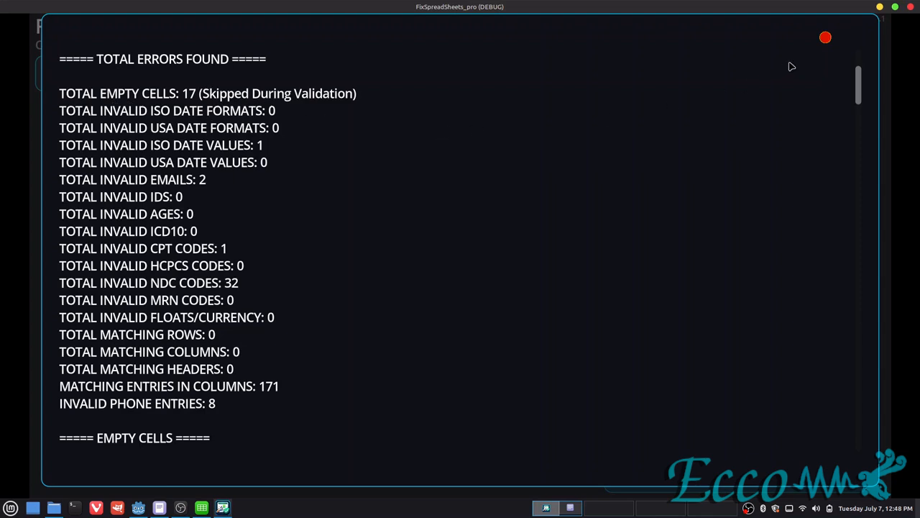
- Close the full report, check the Report Empty Cells option, and reopen the full report at the empty cells total
click(823, 40)
click(666, 424)
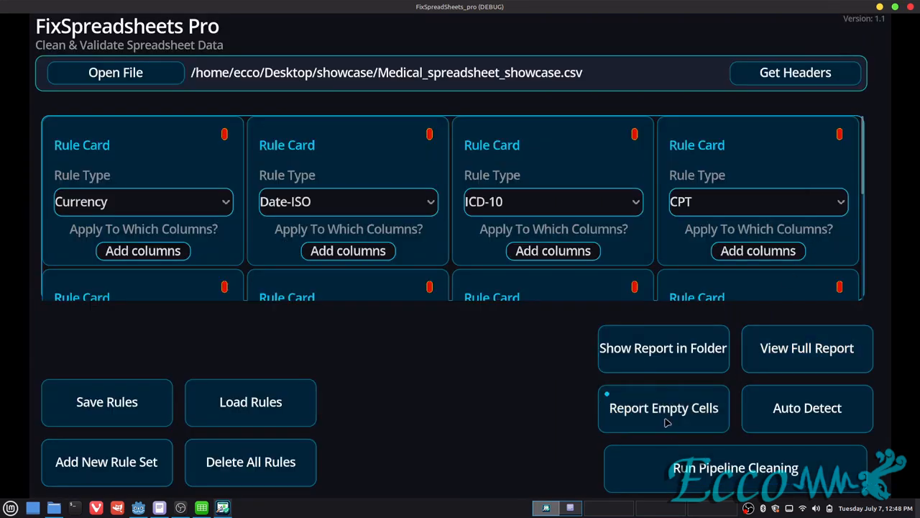
click(815, 346)
scroll(214, 187, down, 3)
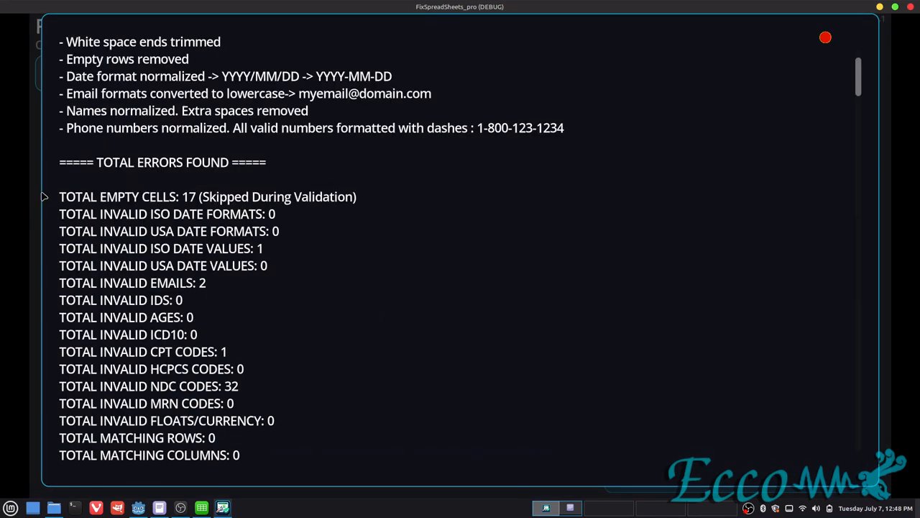
- Examine the error totals from the invalid date formats through the medical codes to the matching column entries
scroll(327, 157, down, 1)
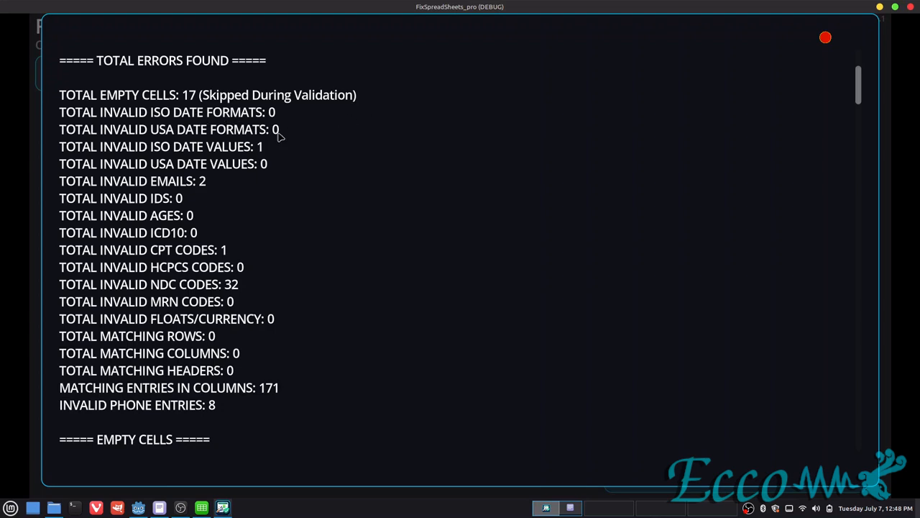
scroll(210, 135, down, 1)
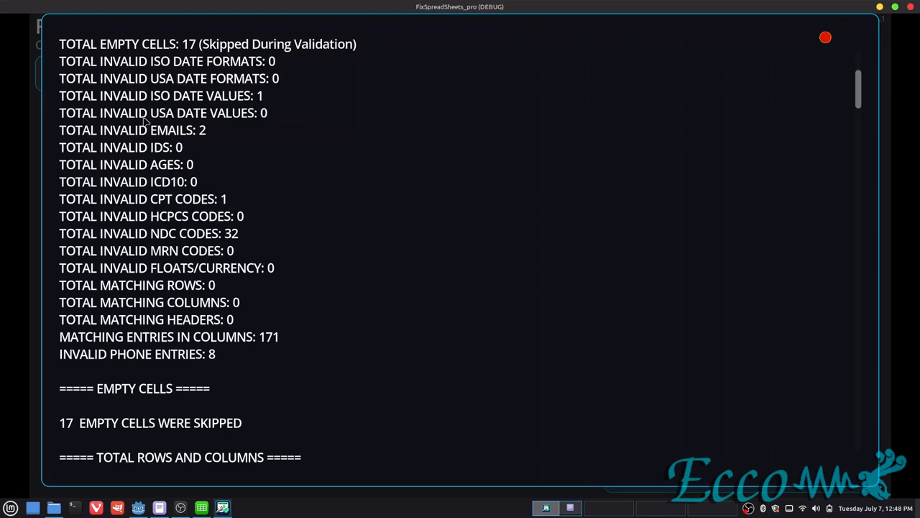
scroll(257, 122, down, 1)
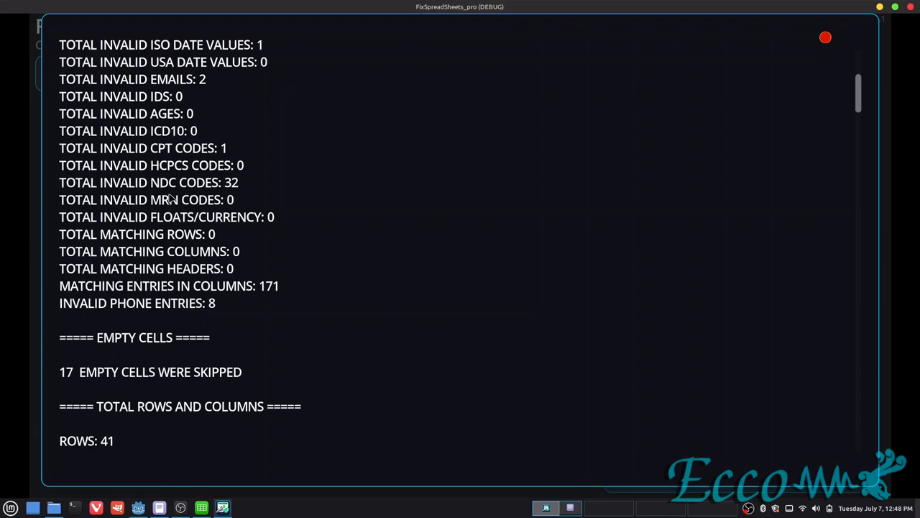
scroll(171, 200, down, 1)
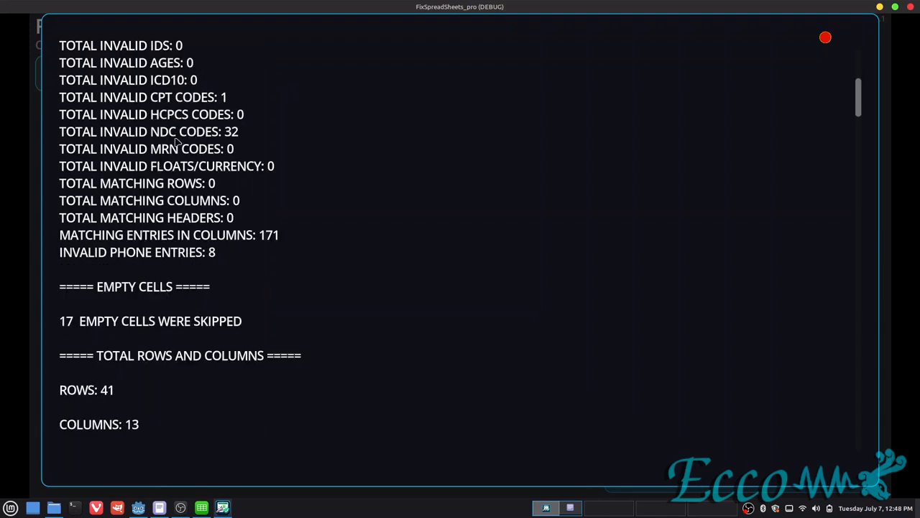
scroll(302, 176, down, 1)
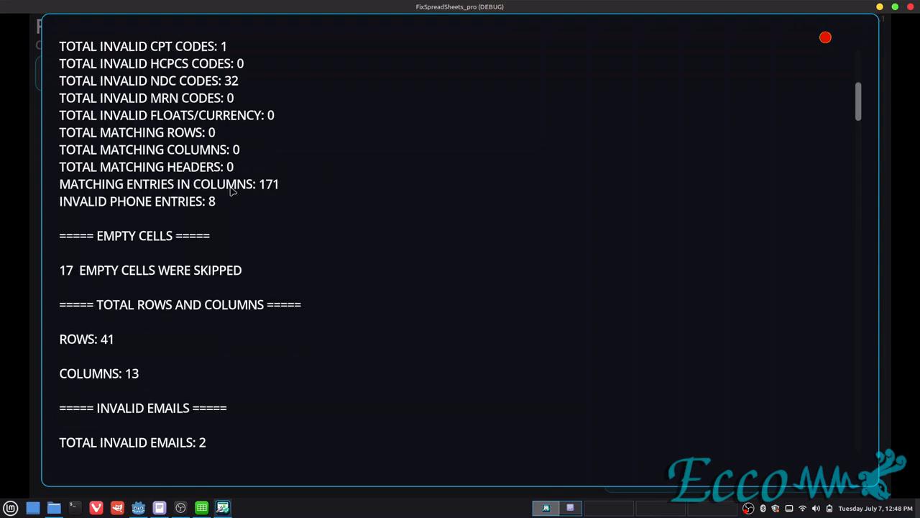
- Switch to LibreOffice Calc, inspect repeated entries in the Department, MRN, CPT and HCPCS columns, and return to the full report
click(204, 509)
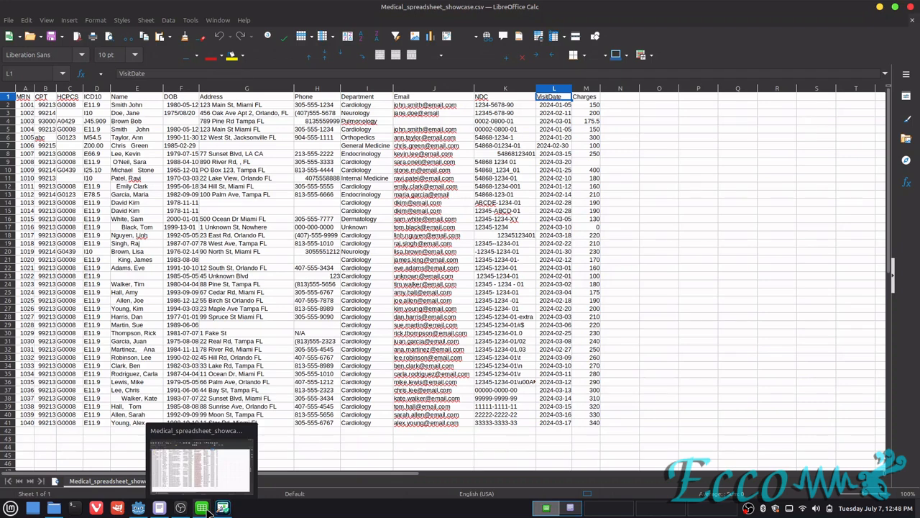
click(356, 100)
click(352, 106)
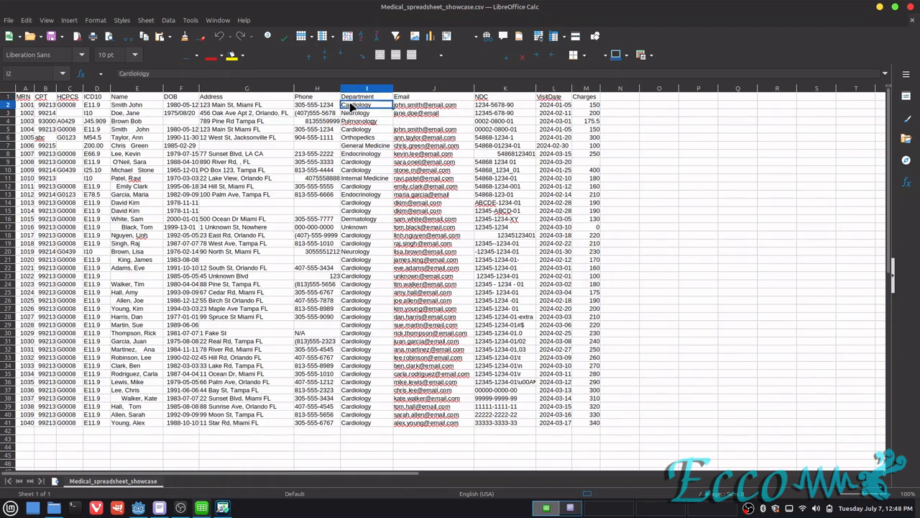
click(363, 406)
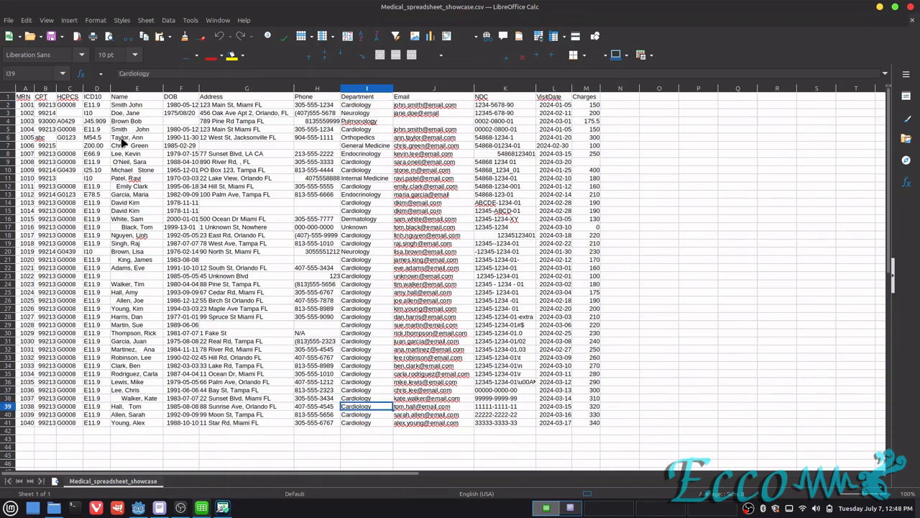
click(24, 105)
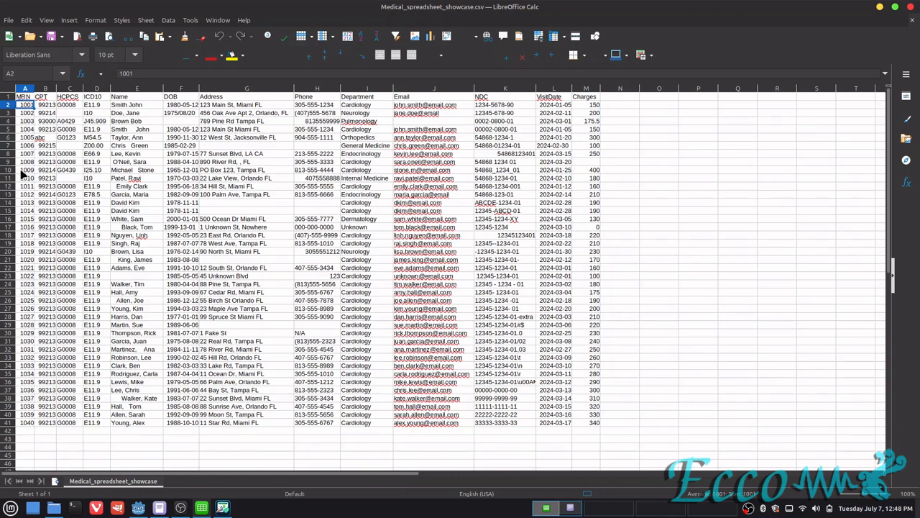
click(48, 106)
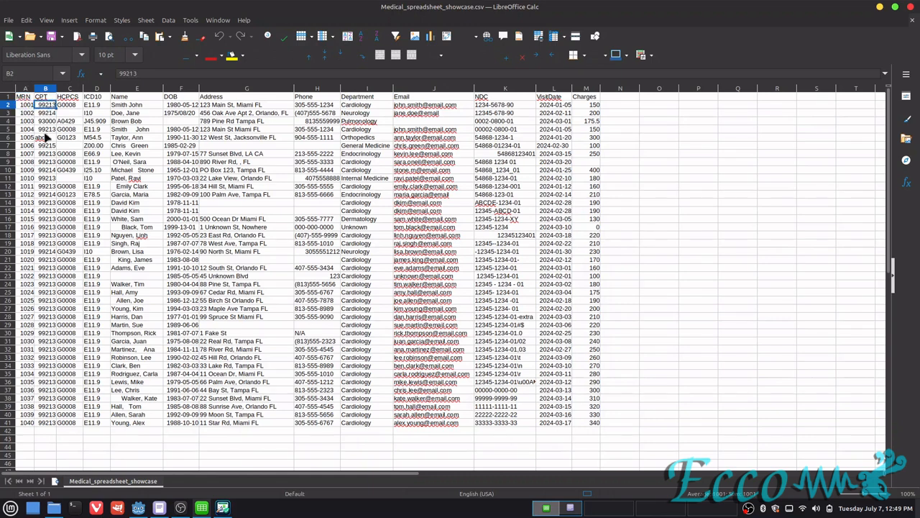
click(66, 170)
click(205, 512)
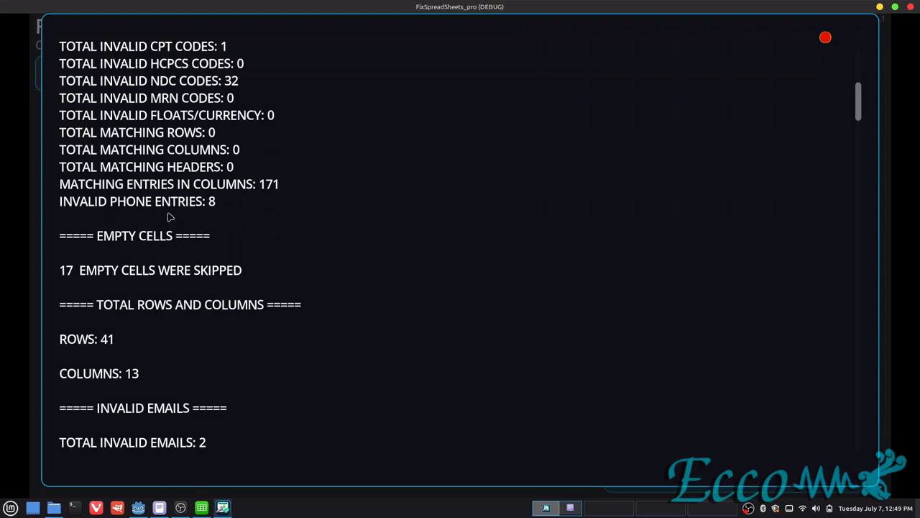
- Compare the report's total rows and columns with the last filled row of the spreadsheet in LibreOffice Calc, then return to the report
scroll(170, 217, down, 3)
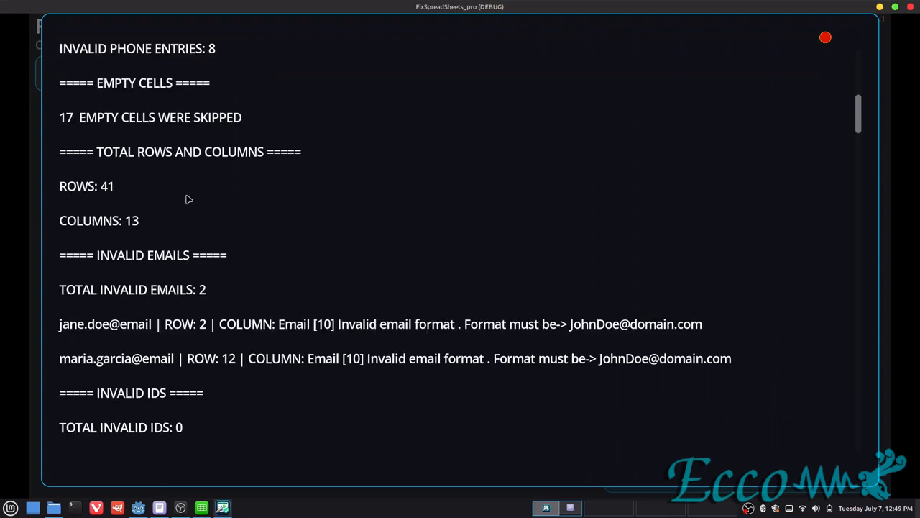
scroll(150, 171, down, 1)
scroll(142, 182, up, 1)
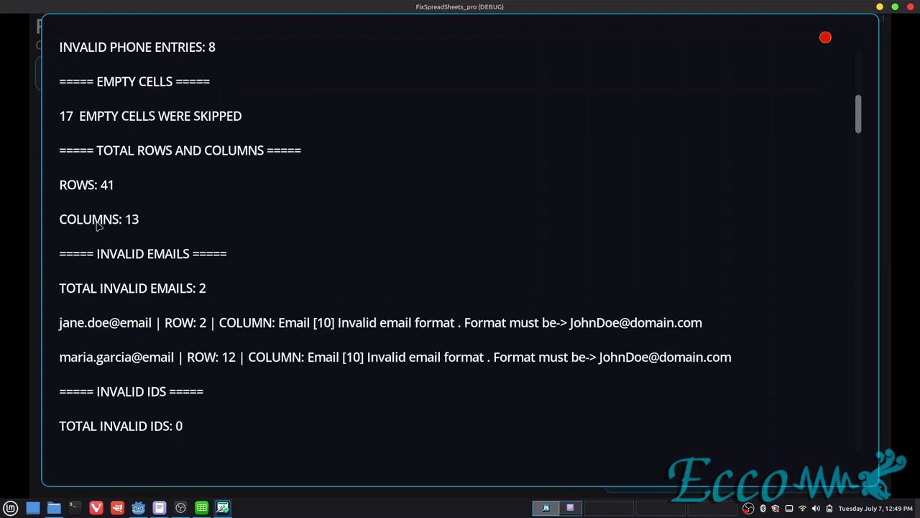
click(207, 509)
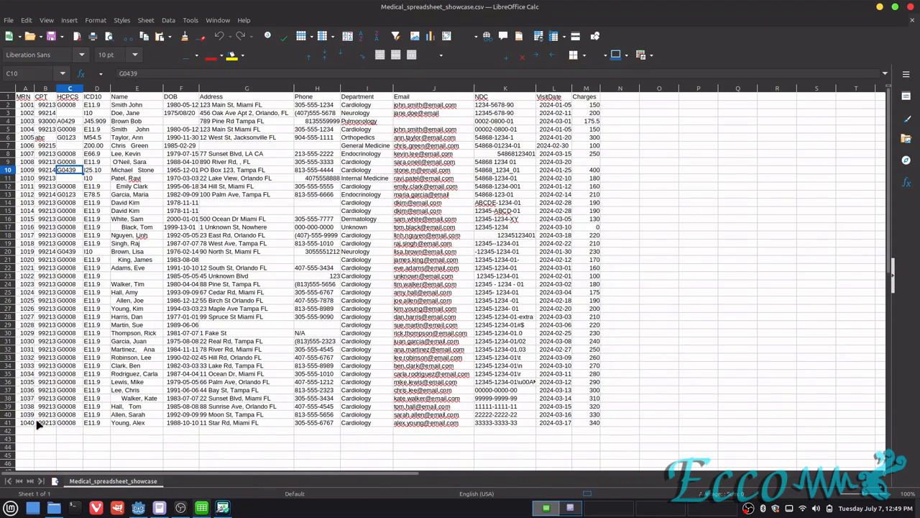
click(13, 423)
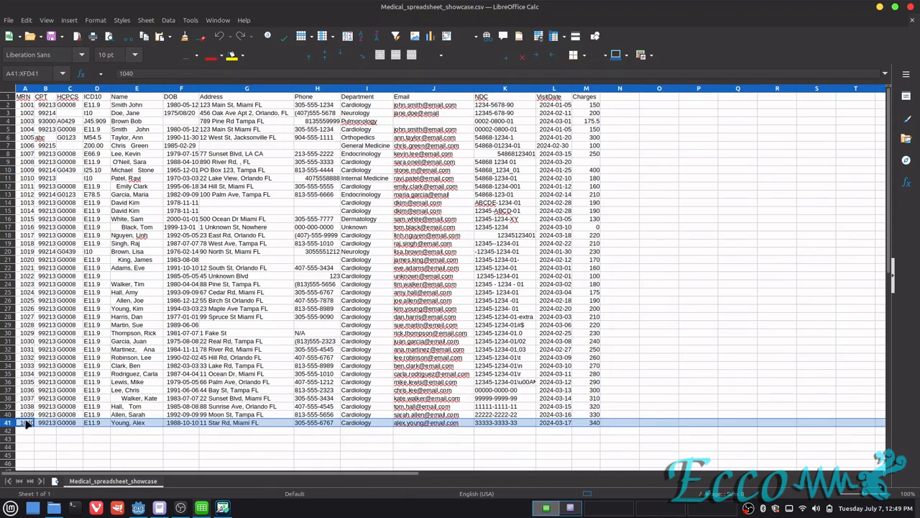
click(138, 508)
click(223, 507)
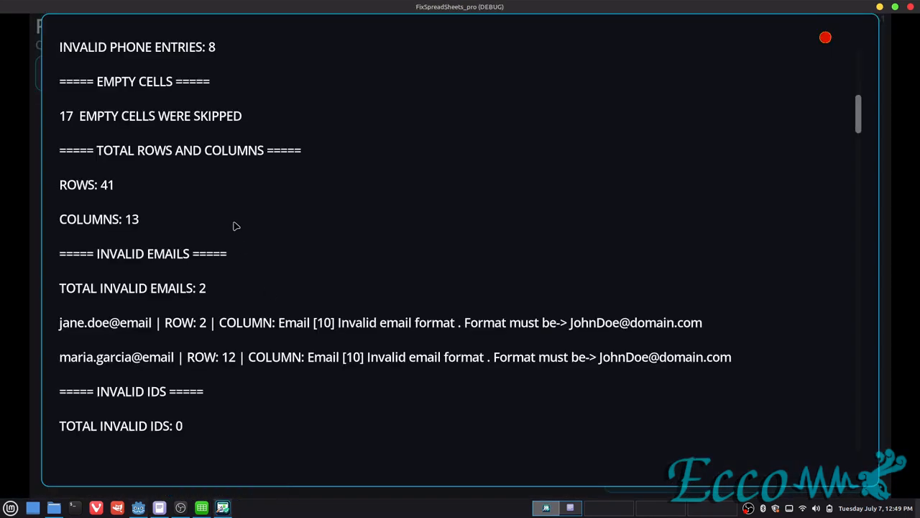
- Examine the invalid emails and invalid IDs sections of the report and recheck the totals above them
scroll(265, 269, down, 3)
scroll(183, 136, up, 1)
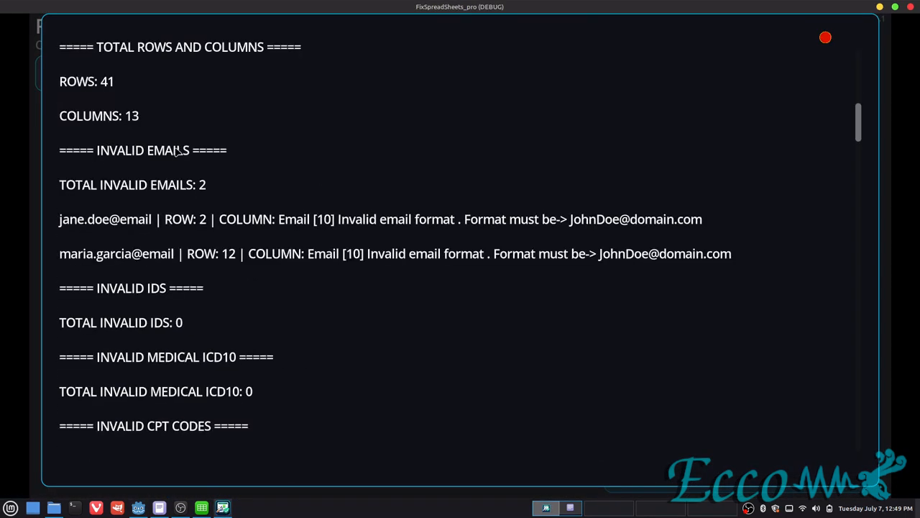
scroll(100, 188, down, 1)
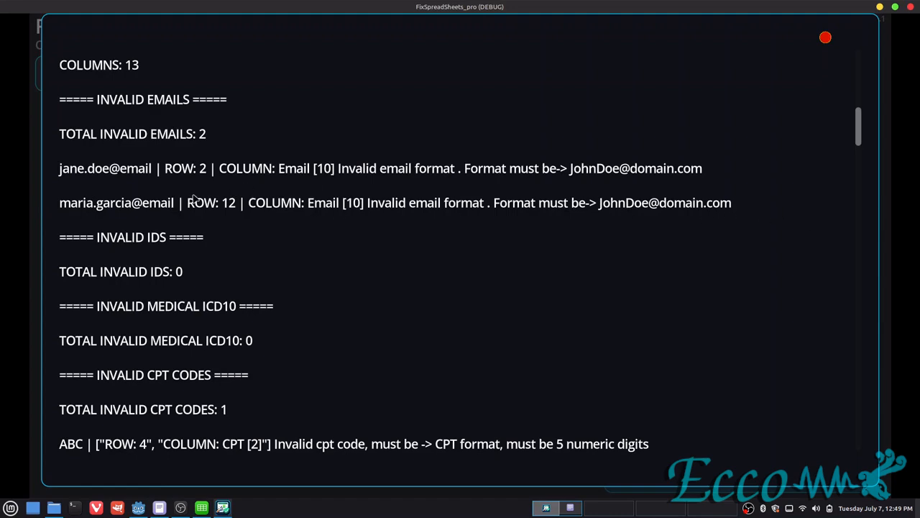
scroll(201, 191, down, 3)
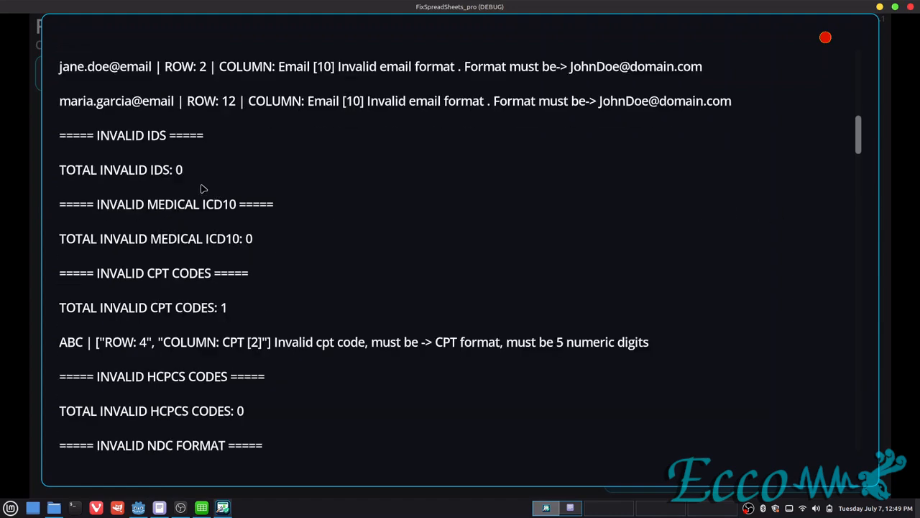
scroll(207, 190, up, 10)
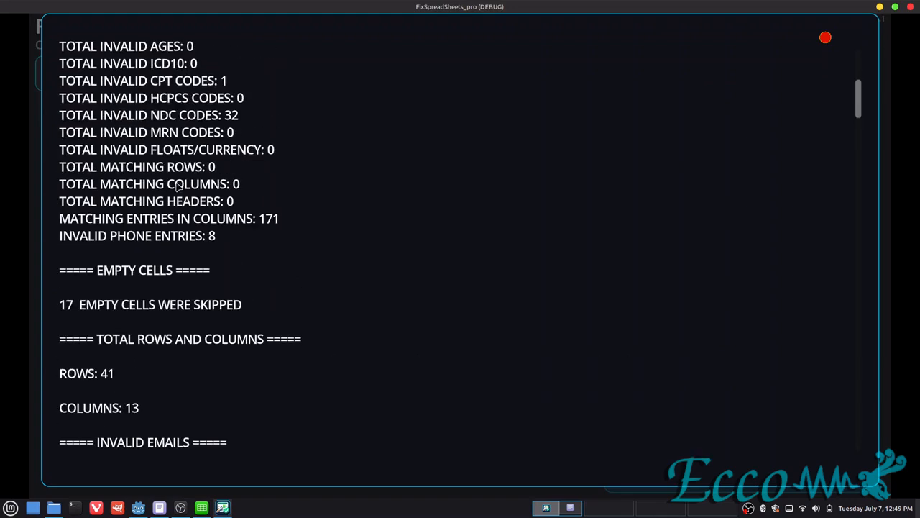
scroll(208, 241, down, 8)
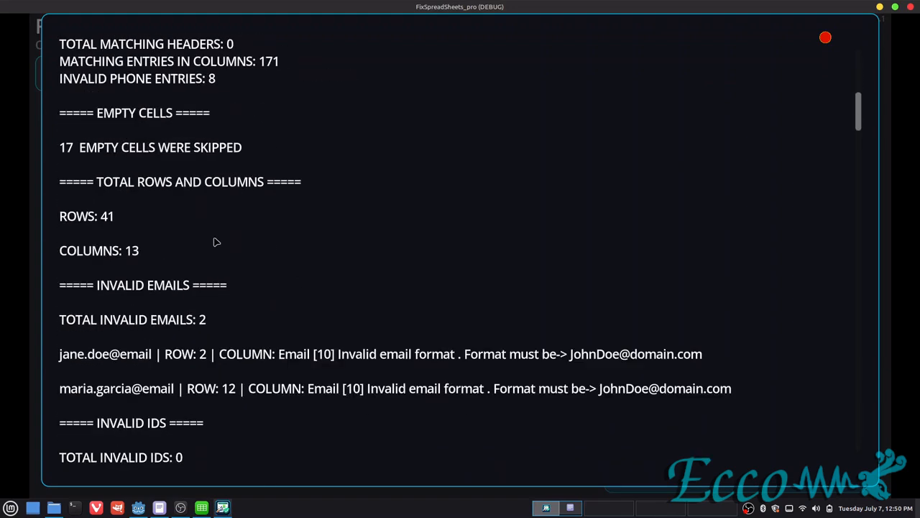
- Examine the invalid CPT codes, NDC format and Date-ISO values sections of the full report
scroll(150, 133, down, 6)
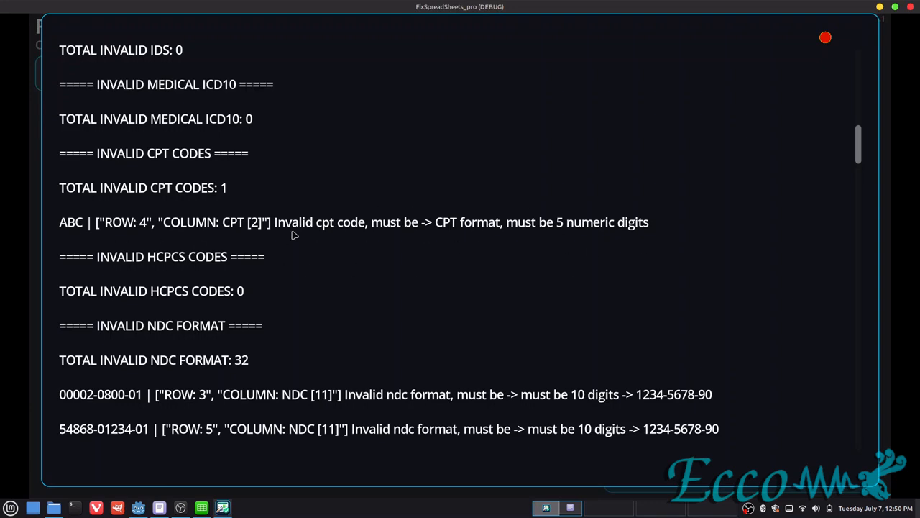
scroll(201, 245, down, 1)
scroll(201, 245, down, 20)
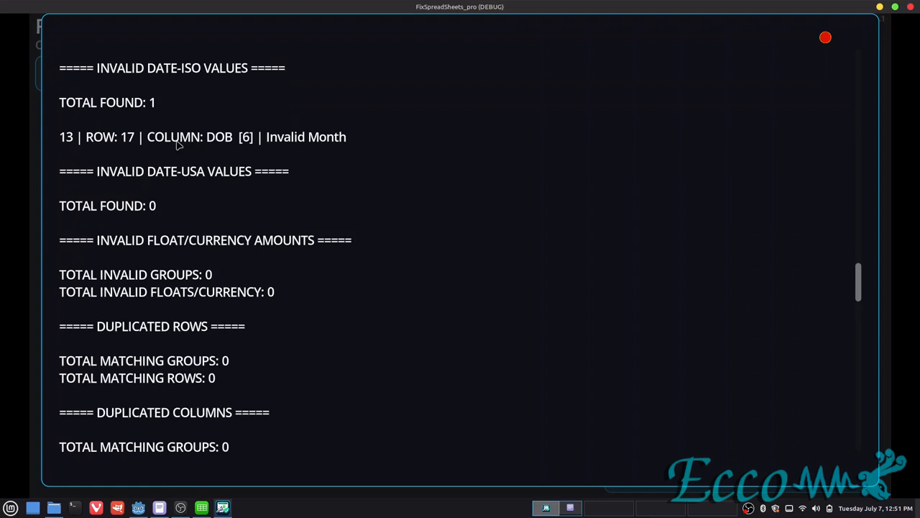
scroll(179, 144, up, 1)
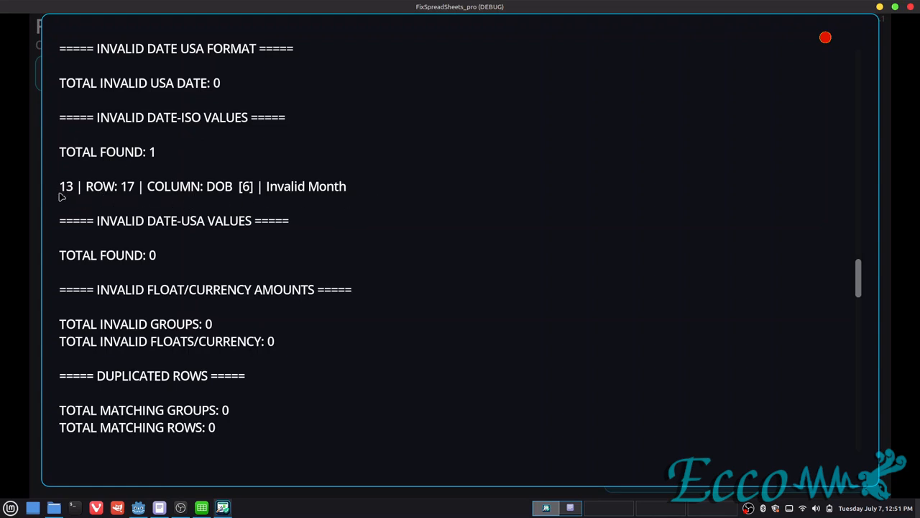
scroll(61, 196, down, 1)
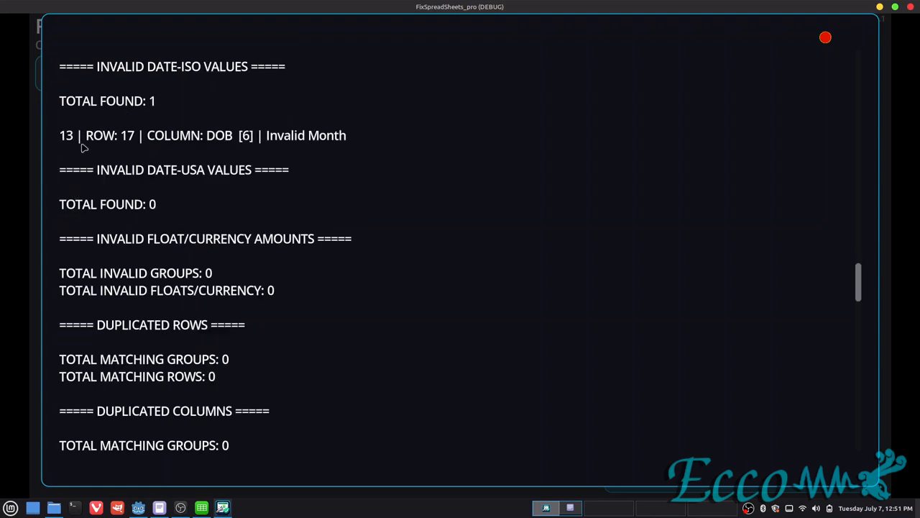
- Review the duplicate rows, columns and column entries sections, continuing to the invalid phone numbers section of the report
scroll(220, 189, down, 5)
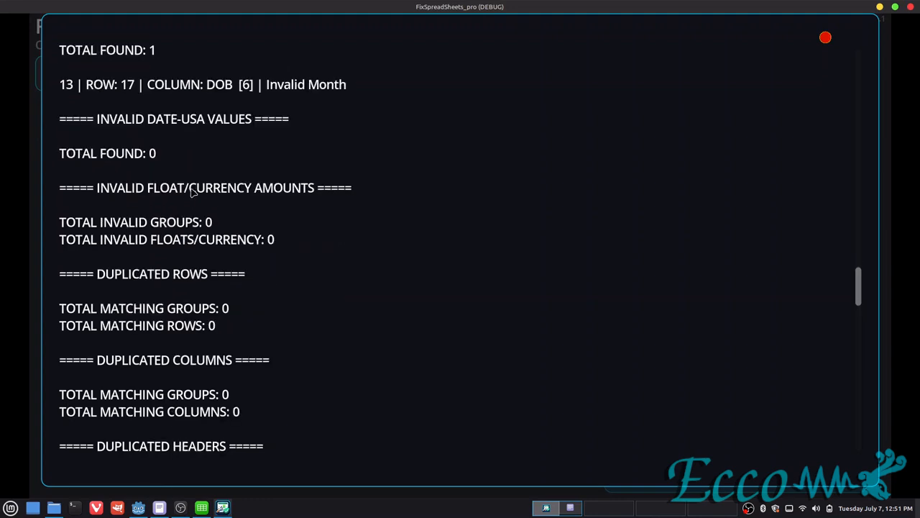
scroll(220, 190, down, 6)
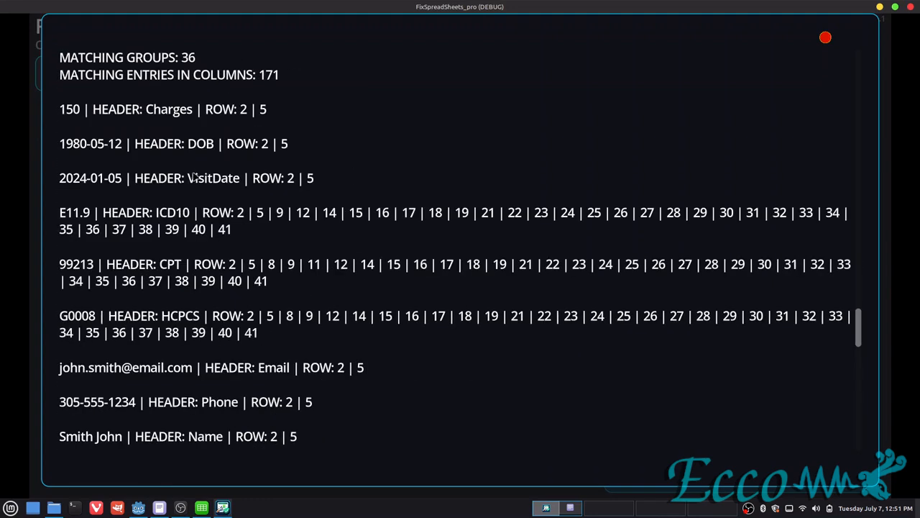
scroll(178, 107, up, 1)
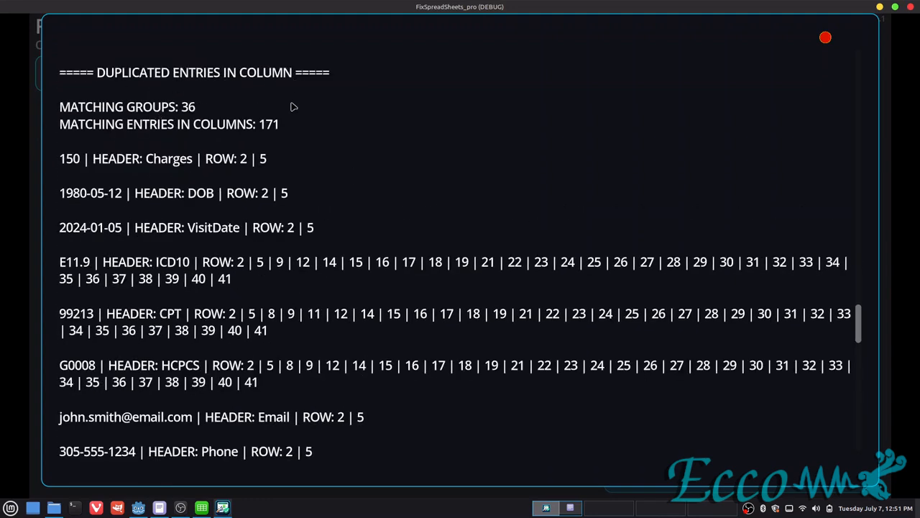
scroll(218, 177, down, 10)
scroll(205, 186, down, 7)
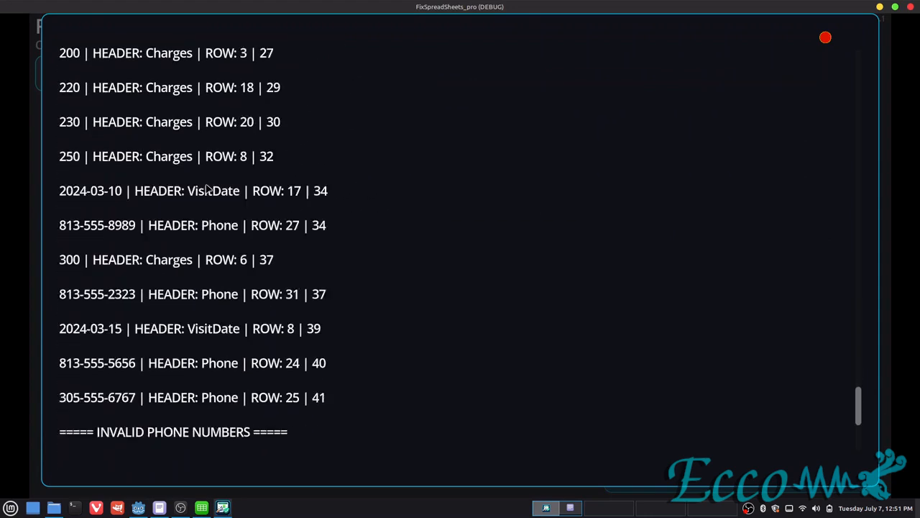
scroll(140, 181, down, 1)
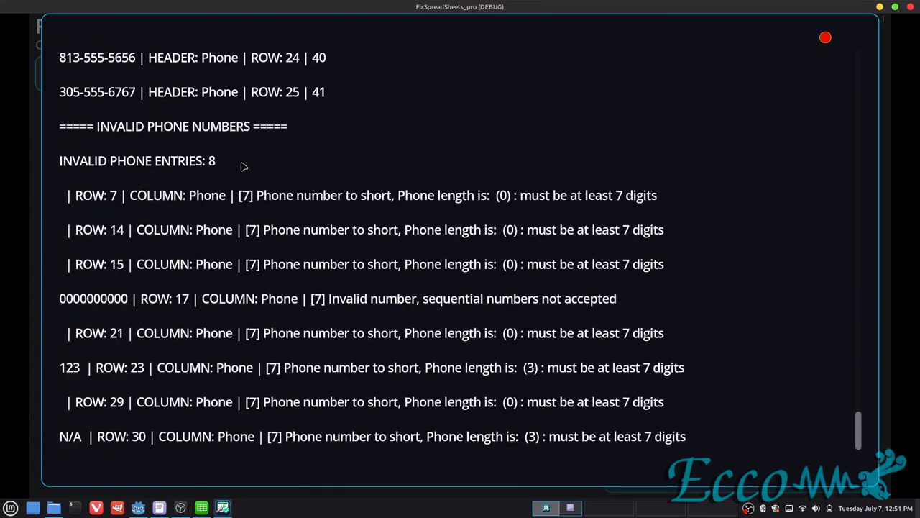
- Review the invalid phone numbers section, recheck the duplicate entries and earlier validation sections, and close the full report
scroll(243, 166, down, 1)
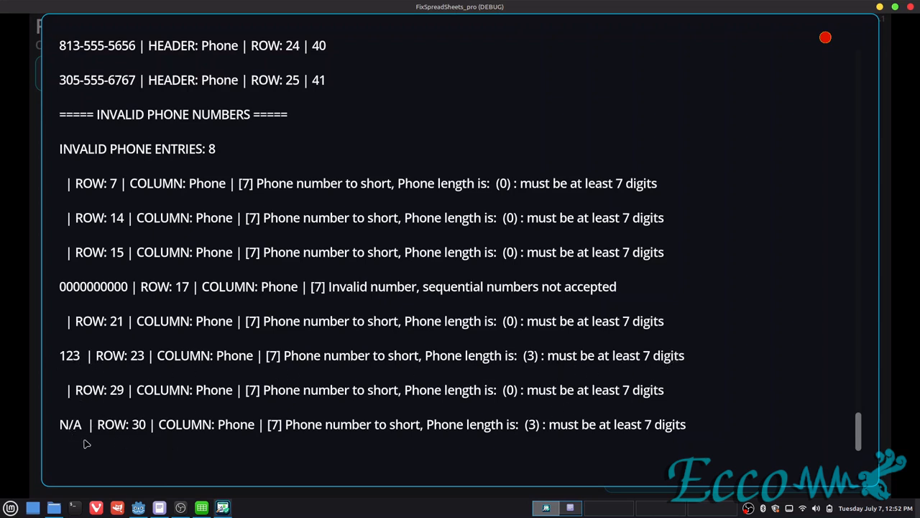
scroll(456, 425, up, 20)
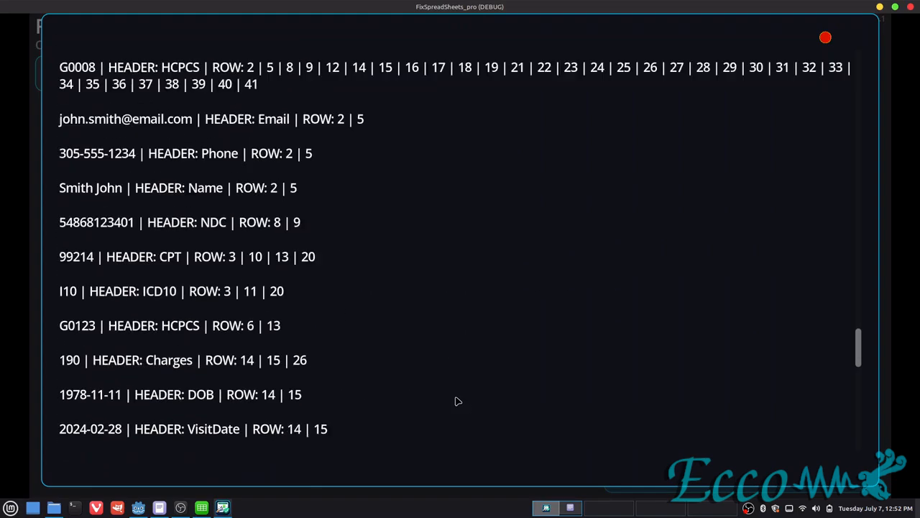
scroll(456, 398, up, 3)
scroll(468, 393, down, 20)
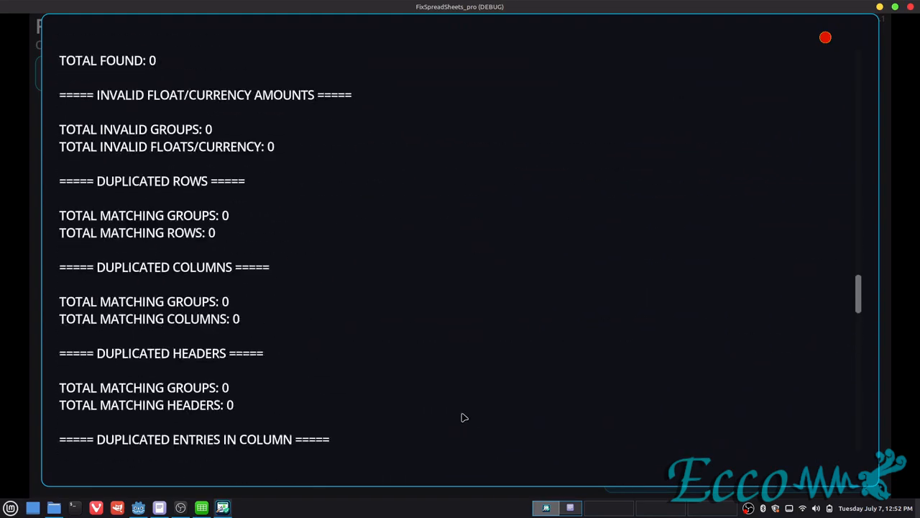
scroll(439, 325, down, 10)
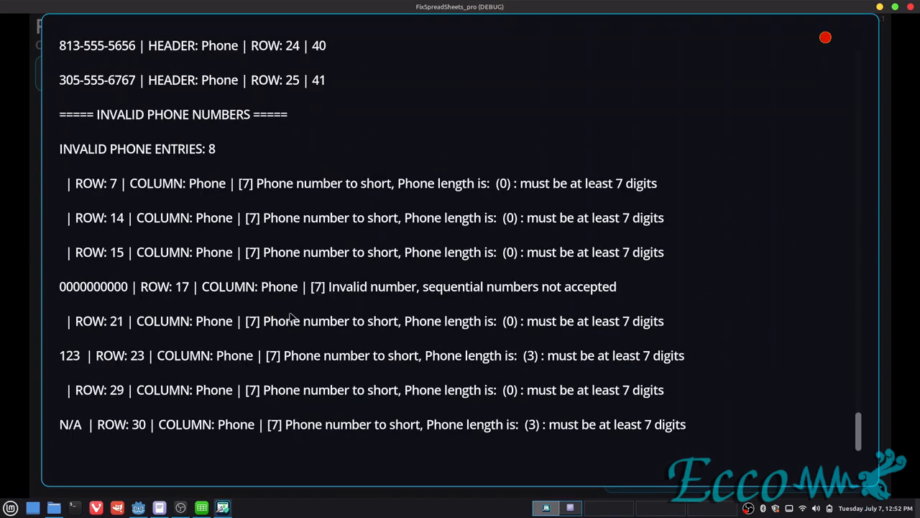
scroll(281, 322, up, 20)
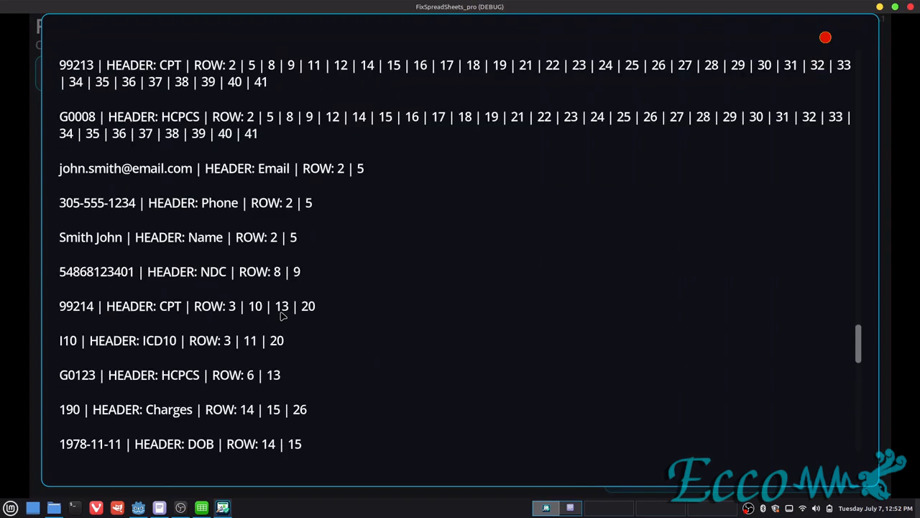
scroll(285, 311, up, 20)
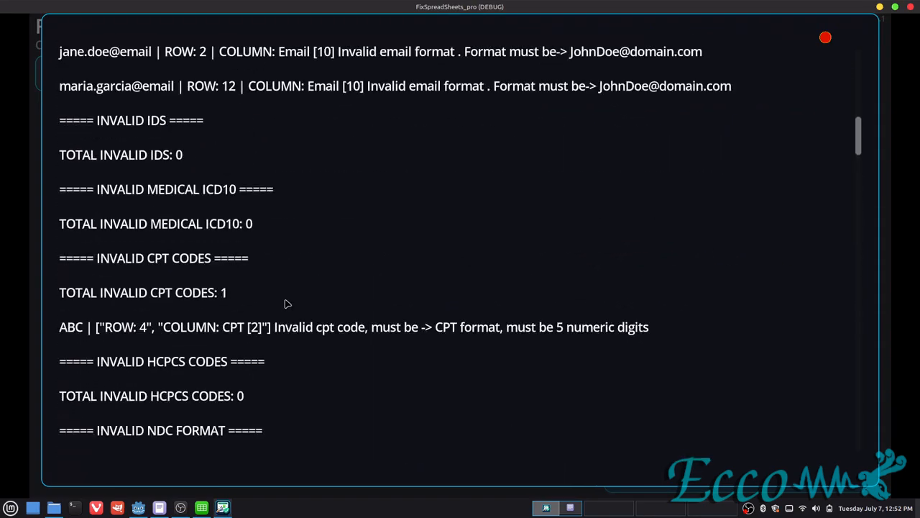
scroll(299, 278, up, 5)
click(825, 39)
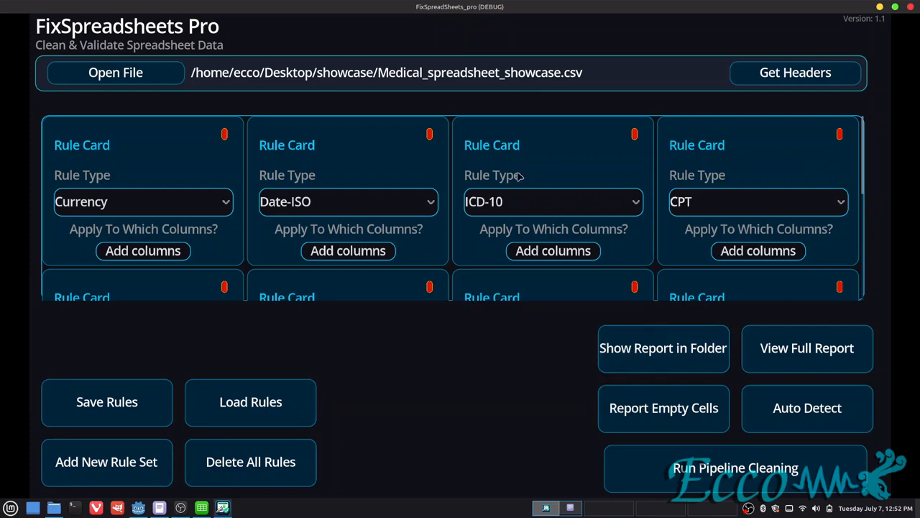
- Show the report in its folder, open full_report.txt in the text editor and maximize the editor window
scroll(460, 190, down, 3)
scroll(449, 212, up, 5)
click(701, 357)
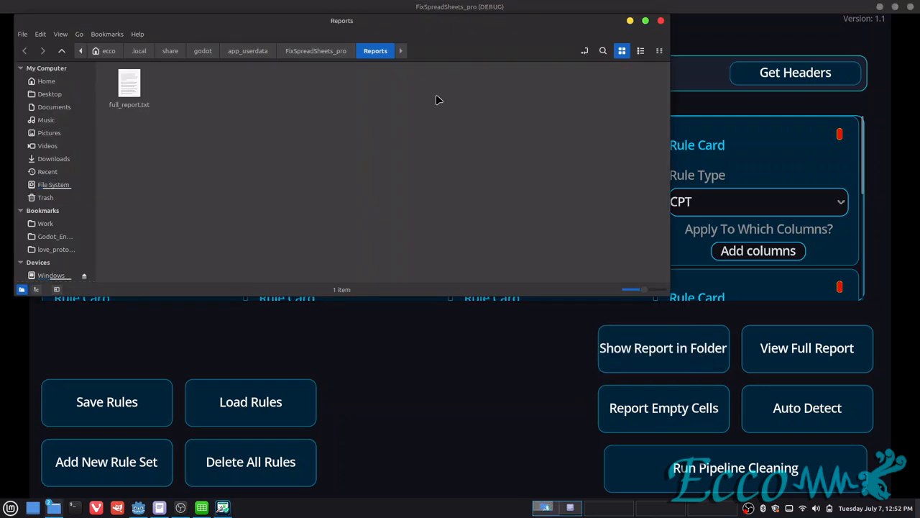
right_click(128, 91)
click(158, 93)
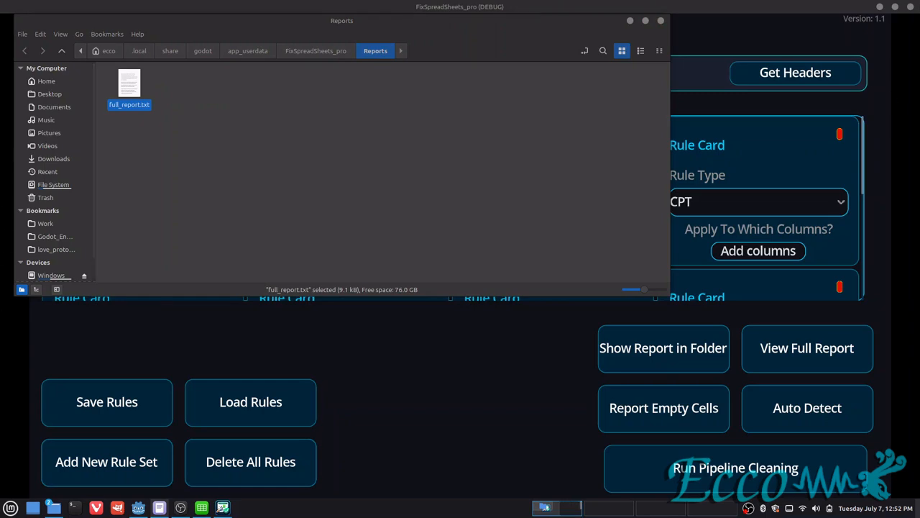
drag(459, 68, 422, 83)
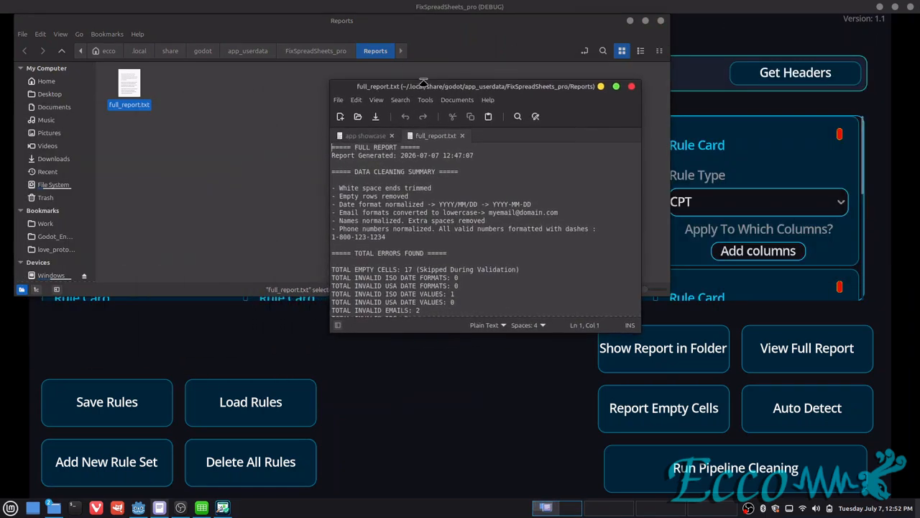
click(615, 86)
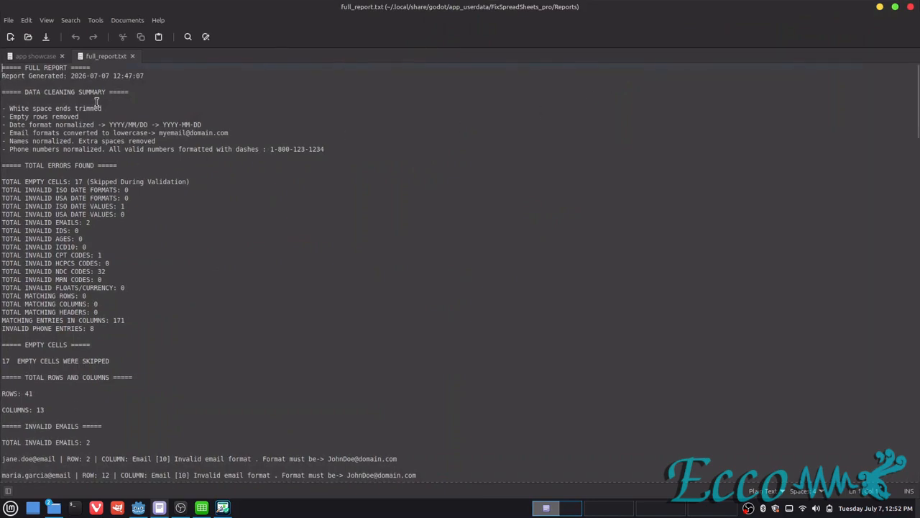
- Examine full_report.txt from the cleaning summary to the invalid phone numbers, and return to the total errors summary
scroll(189, 226, down, 20)
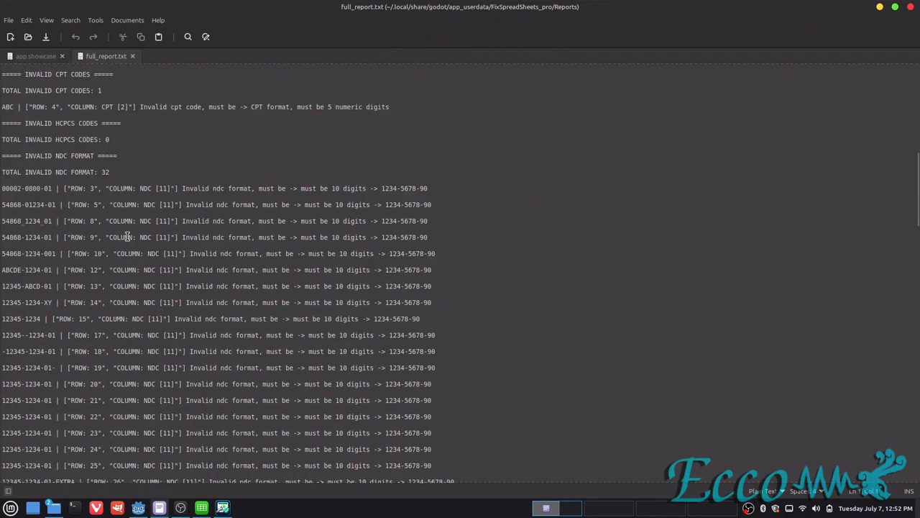
scroll(193, 276, down, 10)
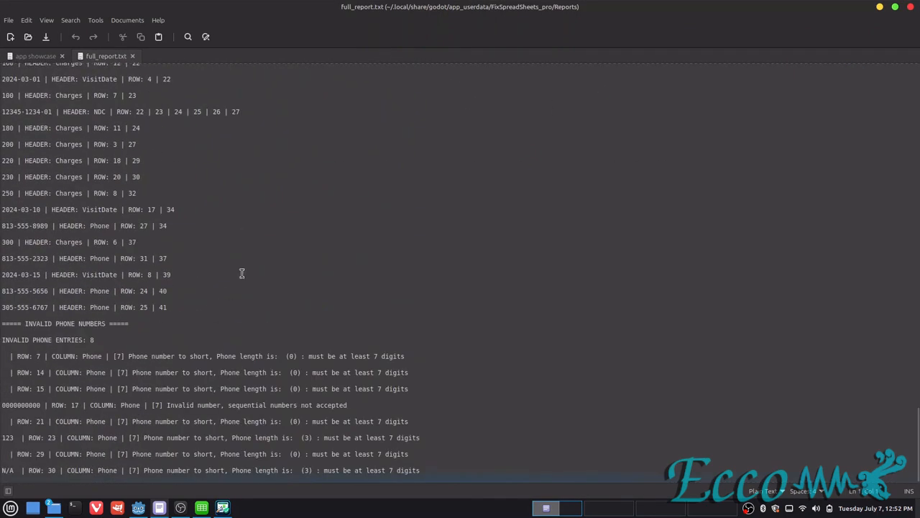
scroll(242, 266, up, 8)
scroll(252, 265, up, 15)
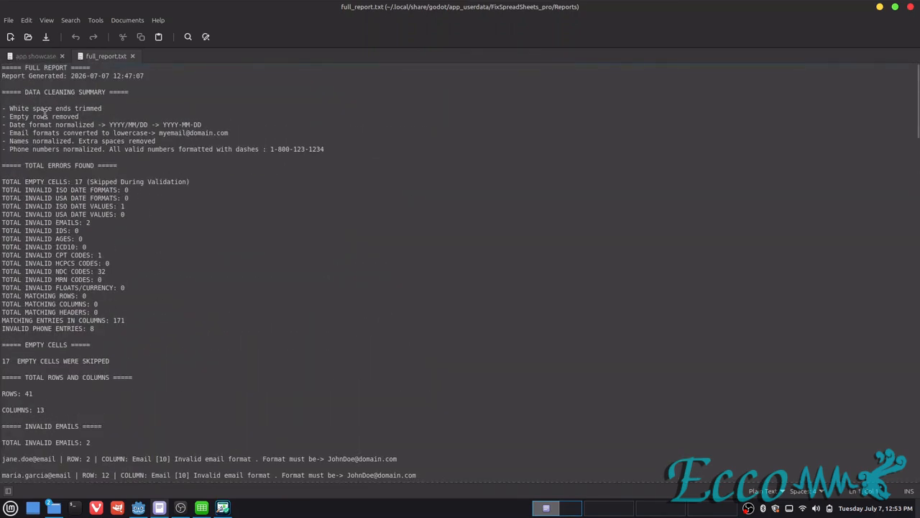
scroll(116, 203, down, 1)
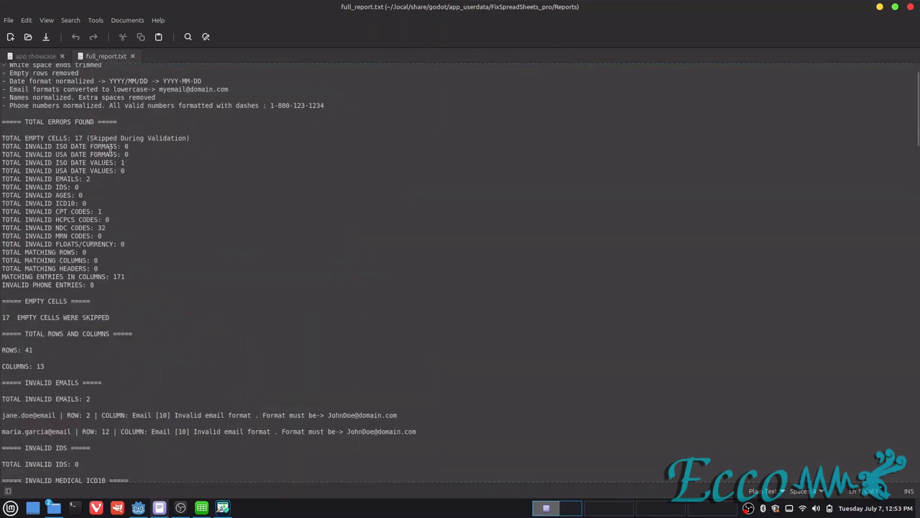
scroll(116, 339, up, 1)
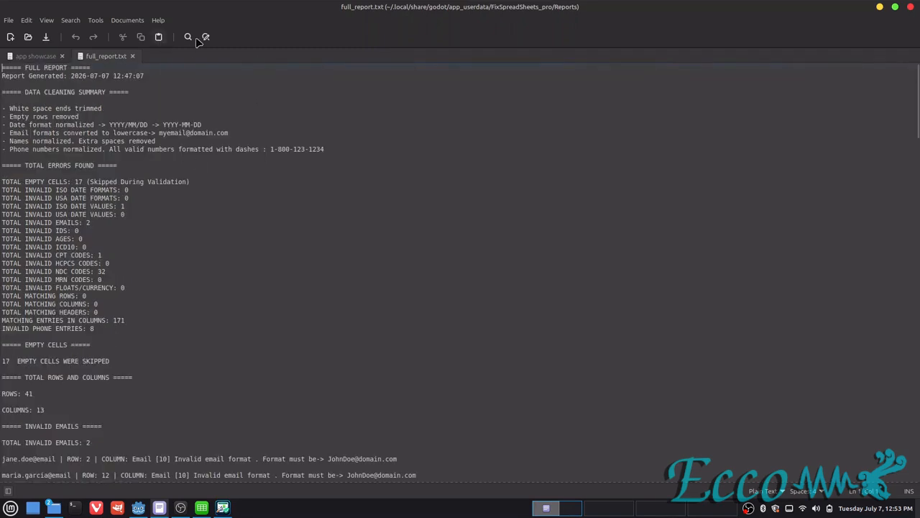
- Move the text editor window to the next workspace and close the Reports folder window
drag(366, 8, 919, 106)
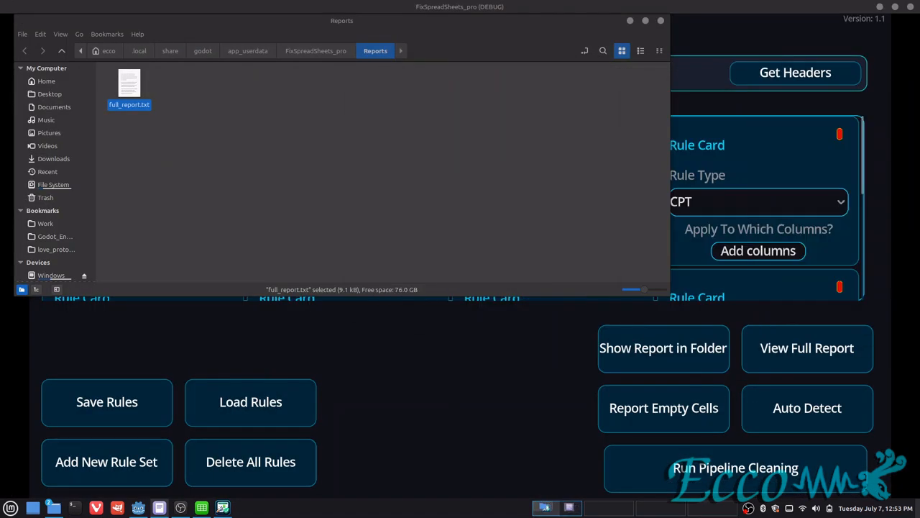
drag(564, 24, 551, 81)
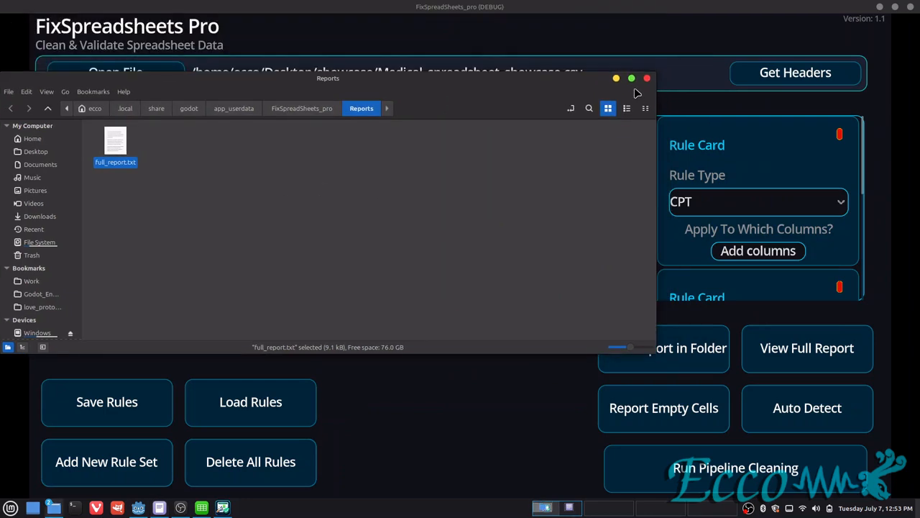
click(645, 79)
scroll(522, 218, down, 5)
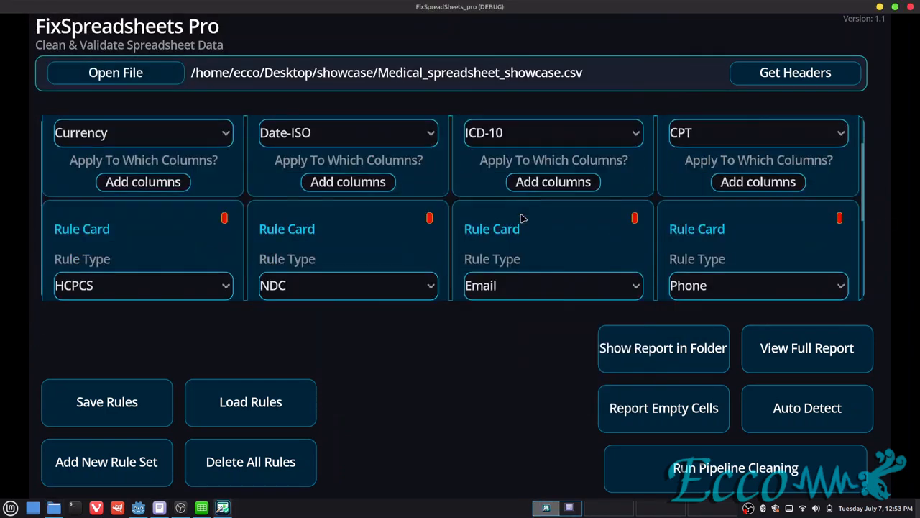
scroll(522, 226, up, 5)
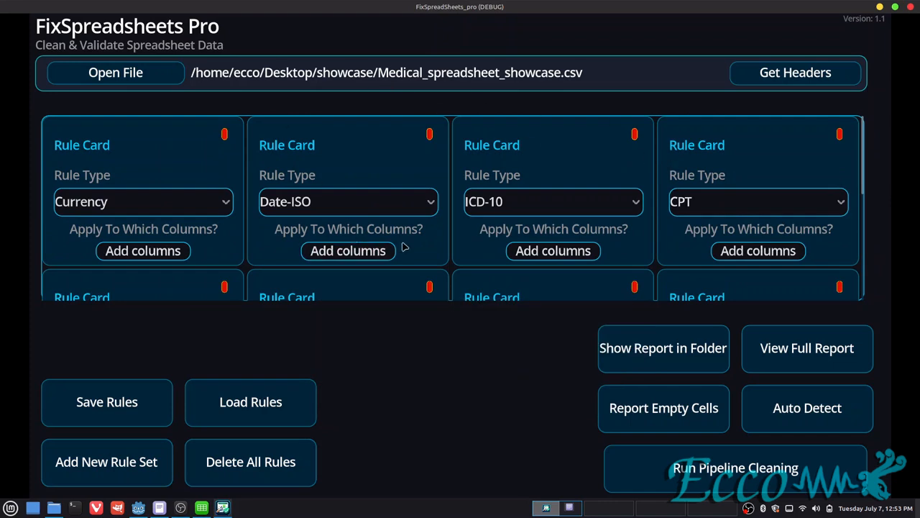
scroll(460, 275, down, 5)
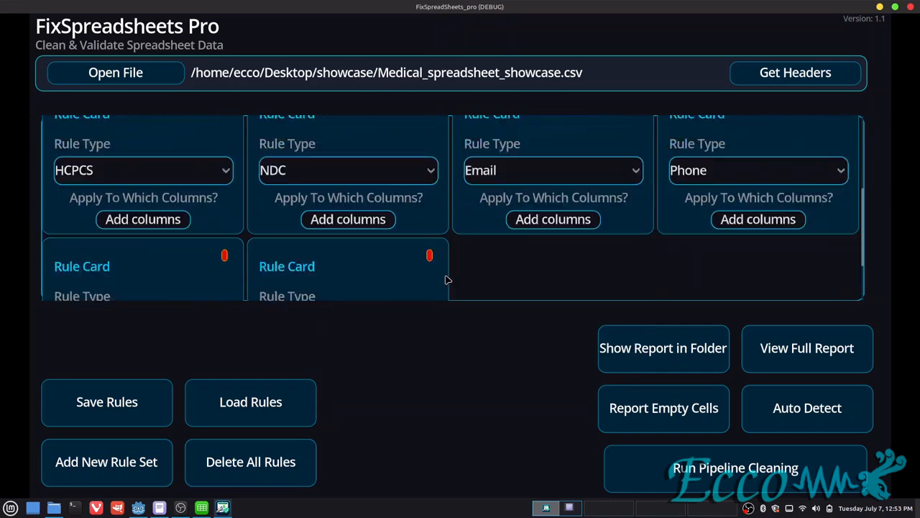
scroll(517, 273, up, 5)
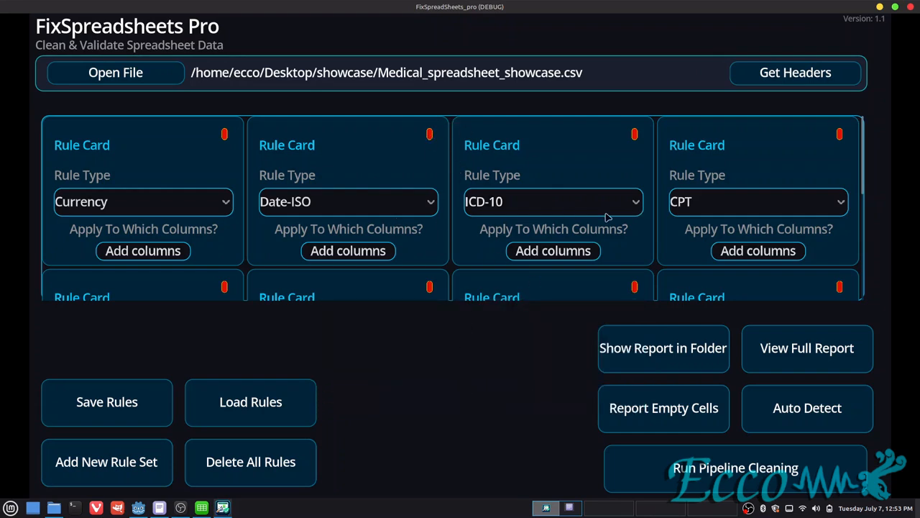
scroll(466, 250, down, 3)
scroll(532, 248, up, 3)
- Restore the FixSpreadsheets Pro window from its maximized size and close it
drag(457, 10, 472, 76)
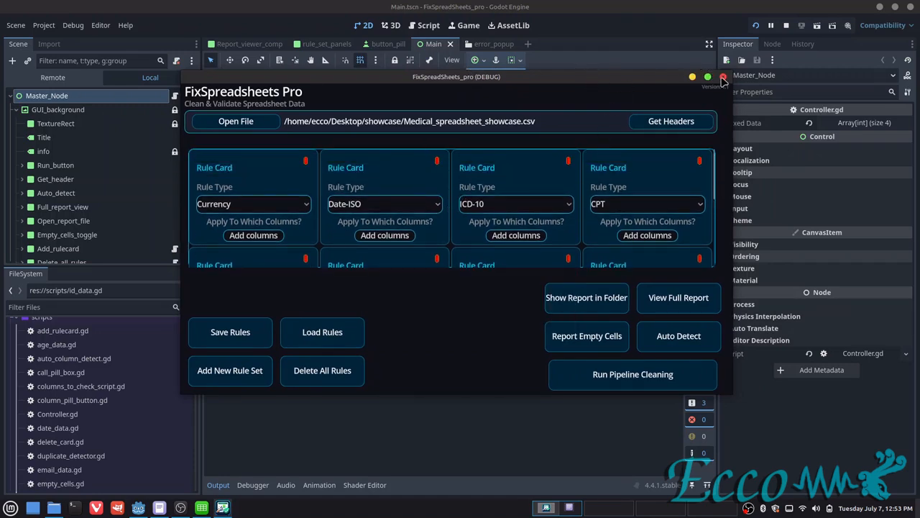
click(724, 76)
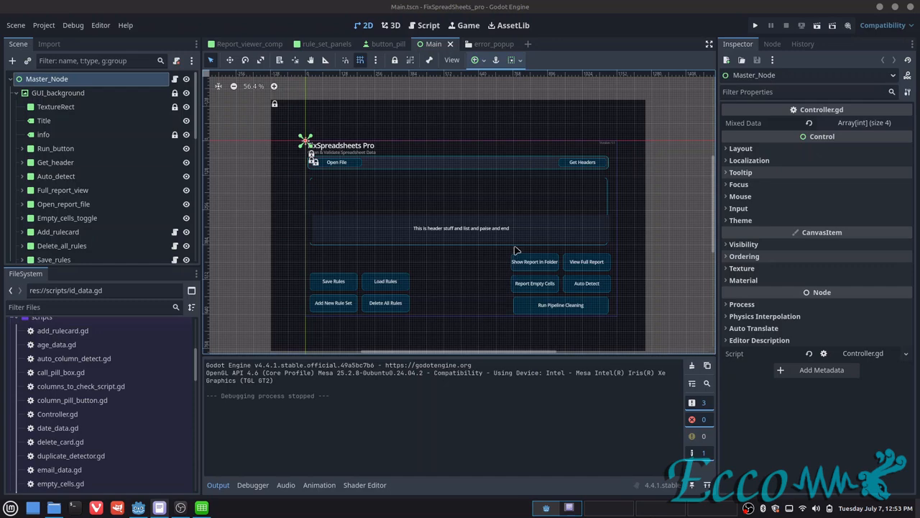
scroll(512, 251, down, 2)
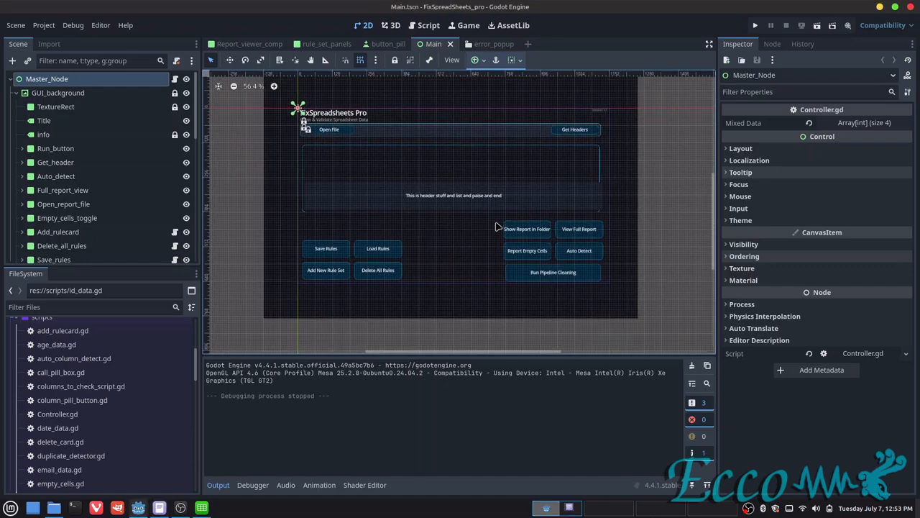
scroll(525, 237, up, 2)
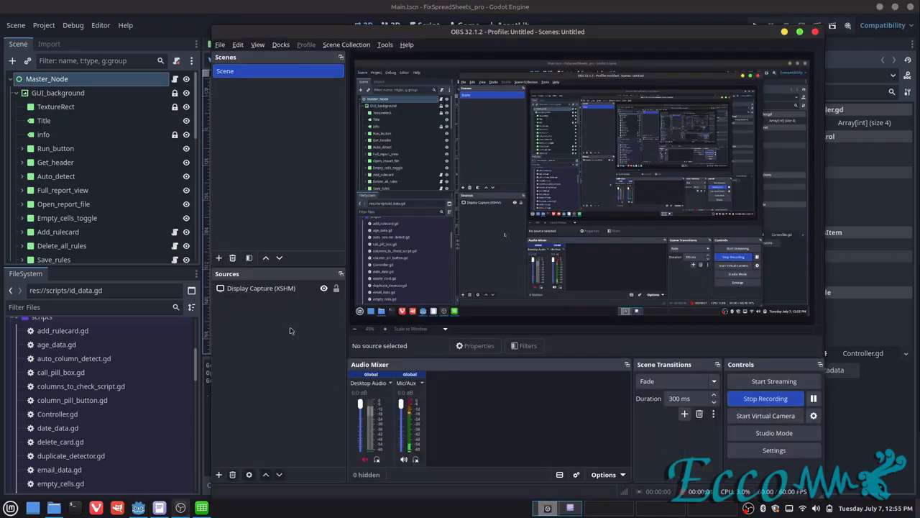
click(345, 18)
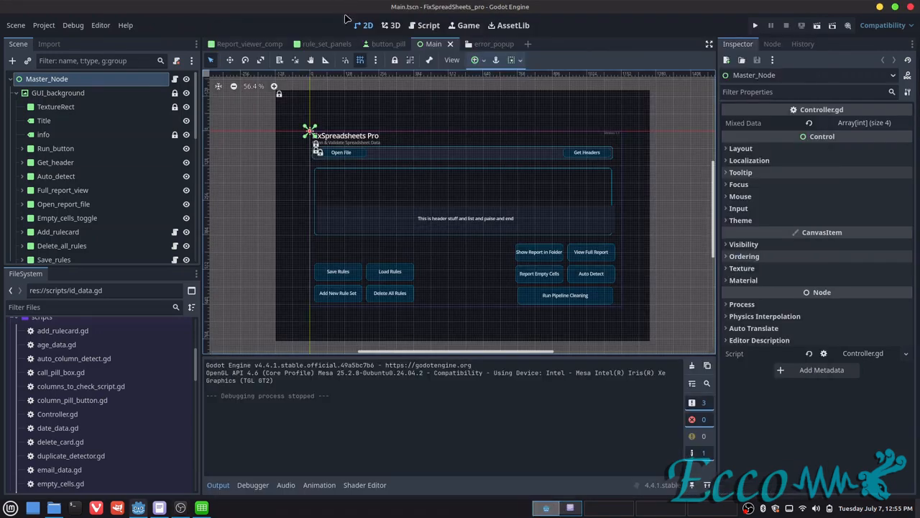
- Switch to LibreOffice Calc and open the cleaned file done.csv, accepting the import settings
click(203, 509)
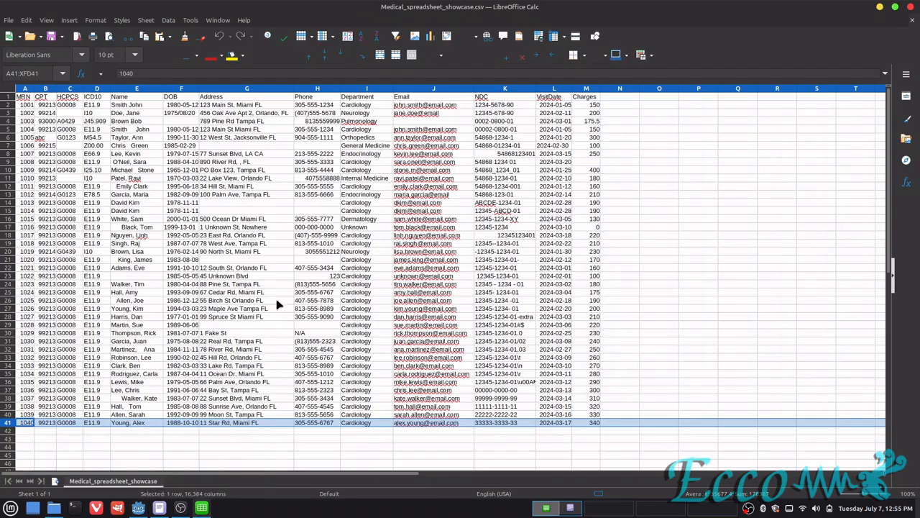
click(12, 22)
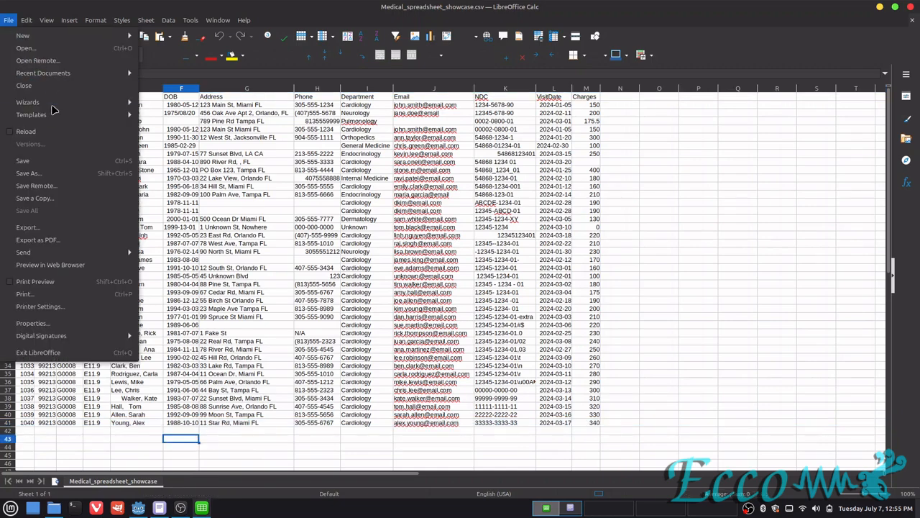
click(28, 49)
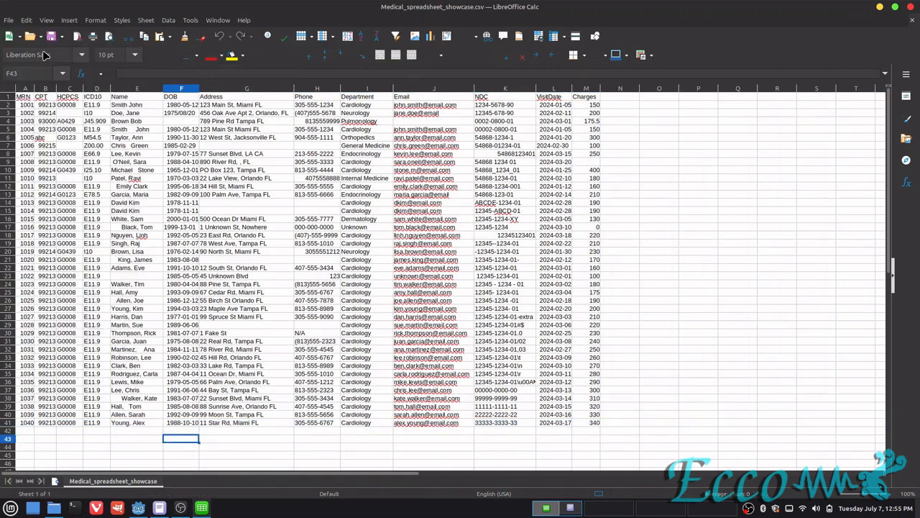
double_click(306, 125)
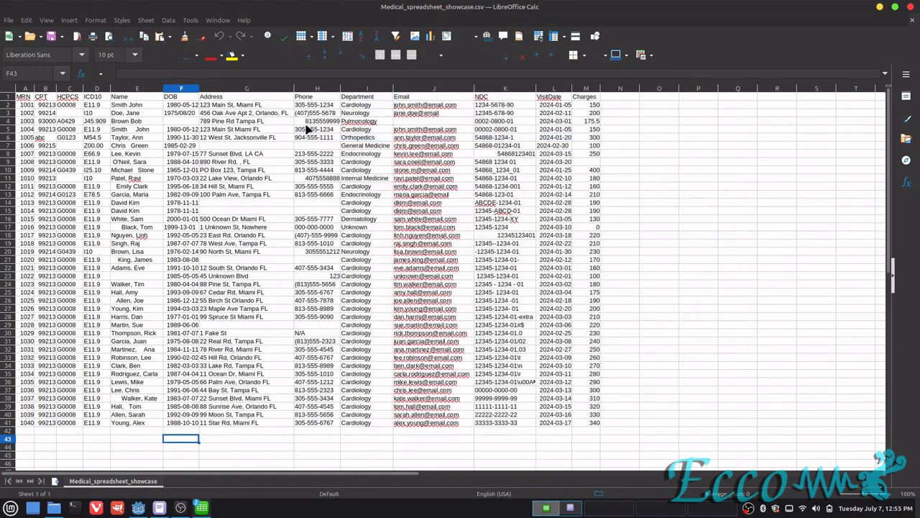
click(591, 407)
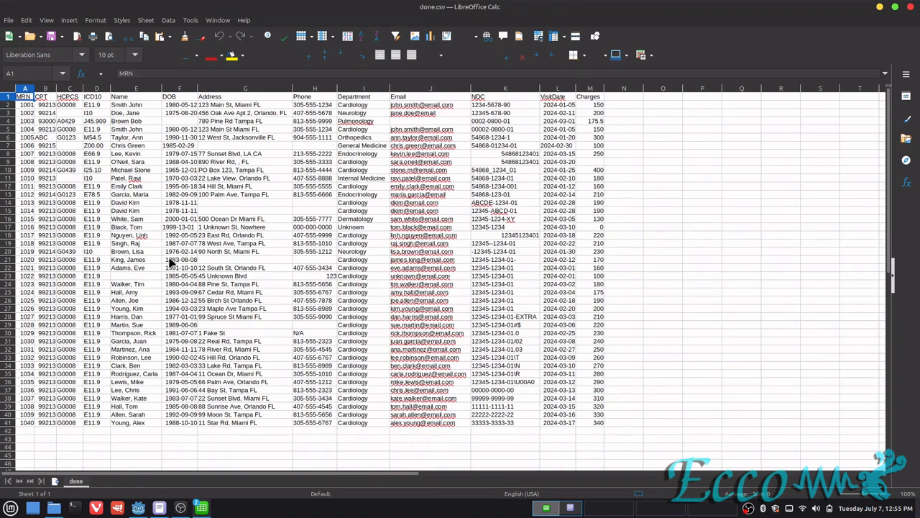
- Compare the Name and Phone columns of the cleaned done.csv with the original Medical_spreadsheet_showcase.csv
key(alt+Tab)
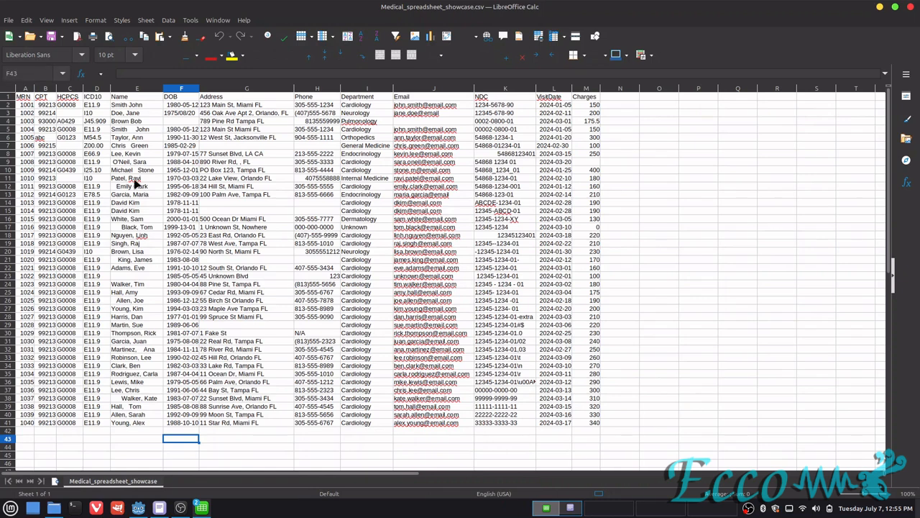
key(alt+Tab)
key(alt+Tab)
key(alt+Tab)
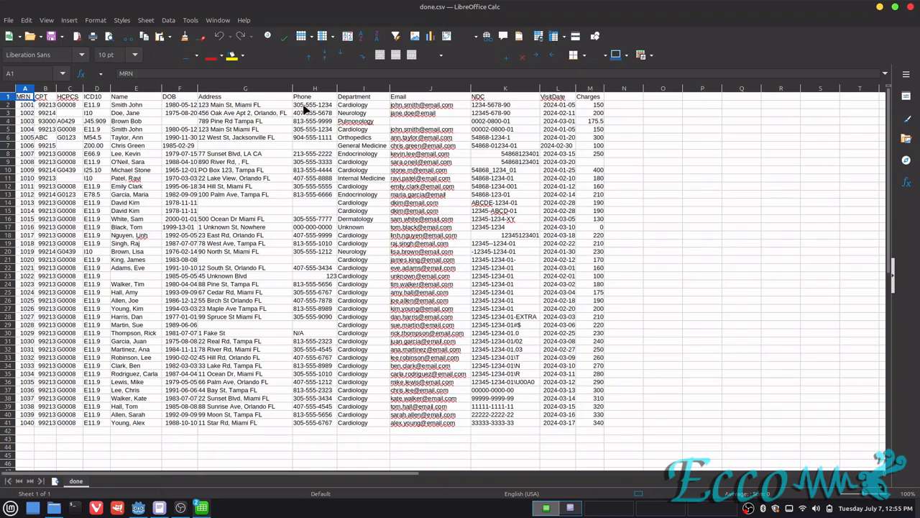
key(alt+Tab)
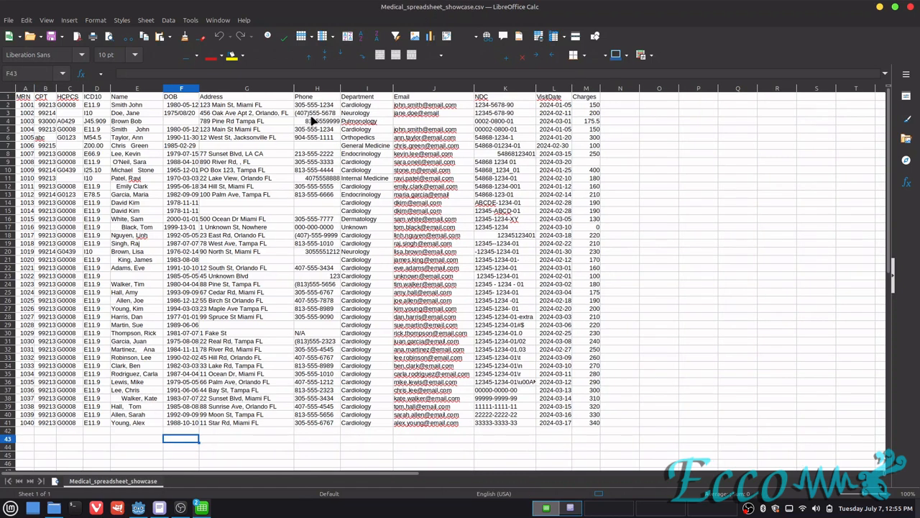
key(alt+Tab)
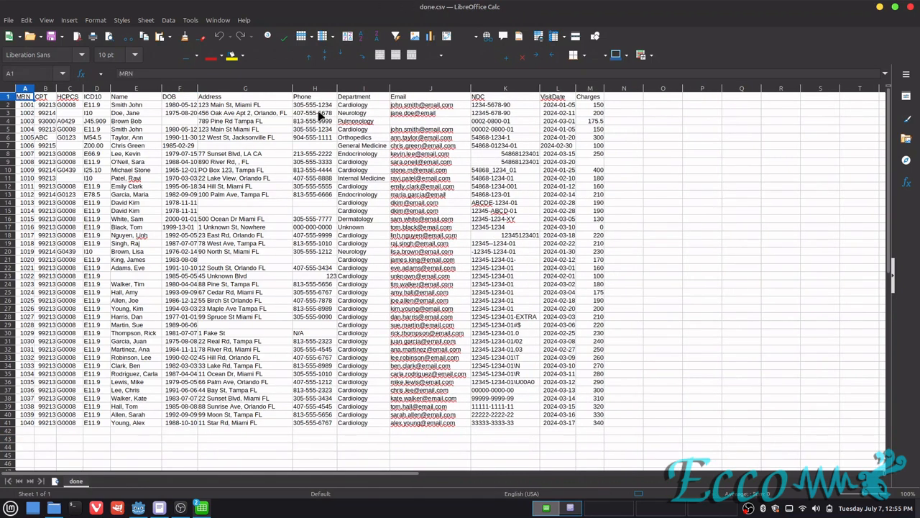
key(alt+Tab)
key(alt+Tab)
key(alt+Tab)
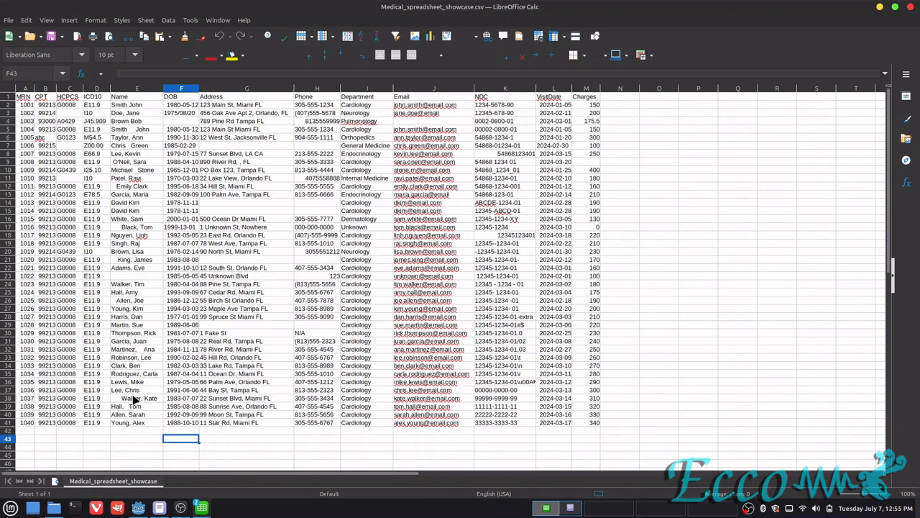
key(alt+Tab)
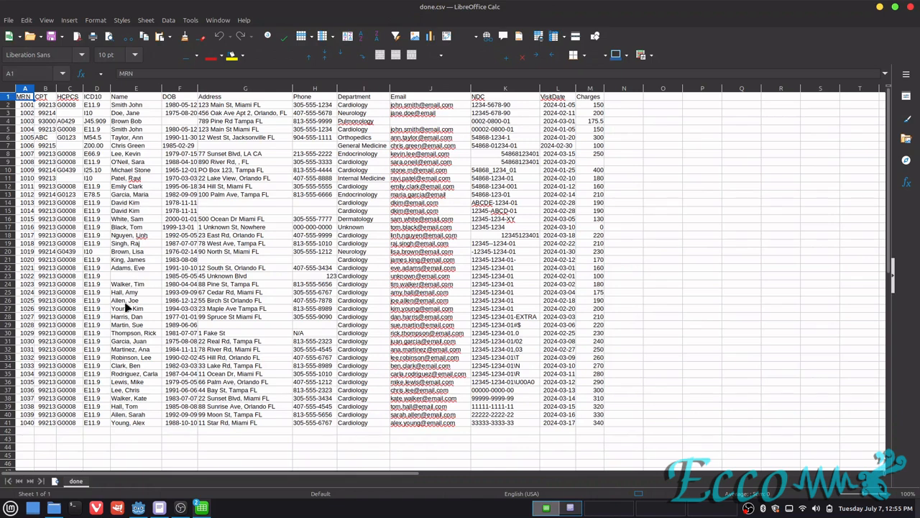
- Select cell F3 in the original medical spreadsheet and compare the DOB column's date format with the cleaned file
key(alt+Tab)
key(alt+Tab)
key(alt+Tab)
key(alt+Tab)
key(alt+Tab)
click(186, 113)
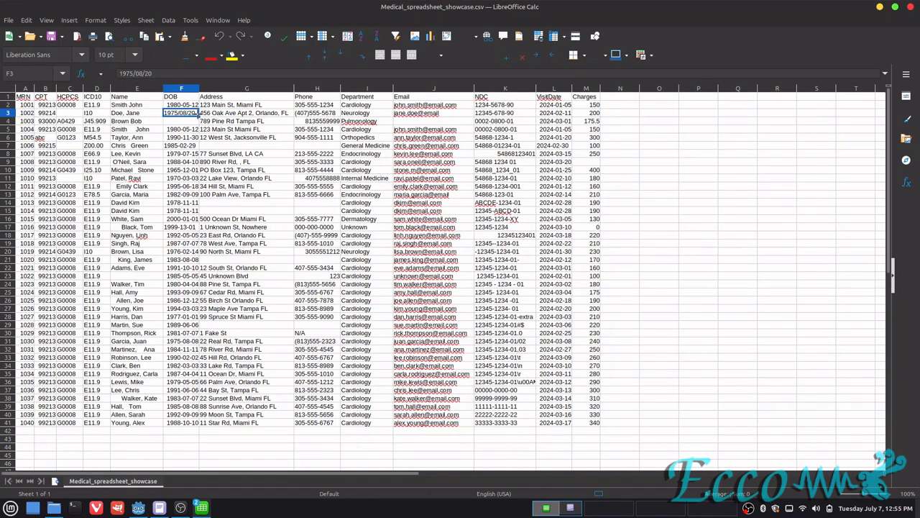
key(alt+Tab)
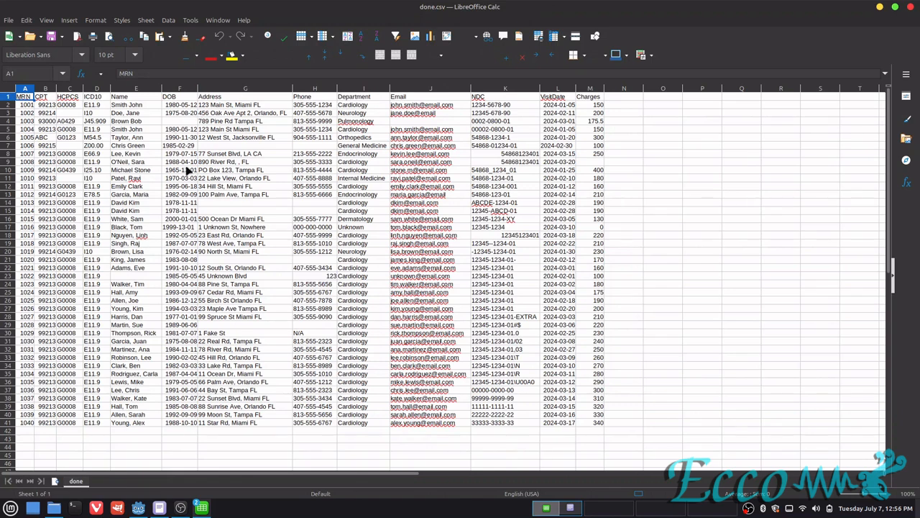
- Select cell L7 in done.csv and compare the VisitDate entry with the original spreadsheet
key(alt+Tab)
key(alt+Tab)
click(558, 147)
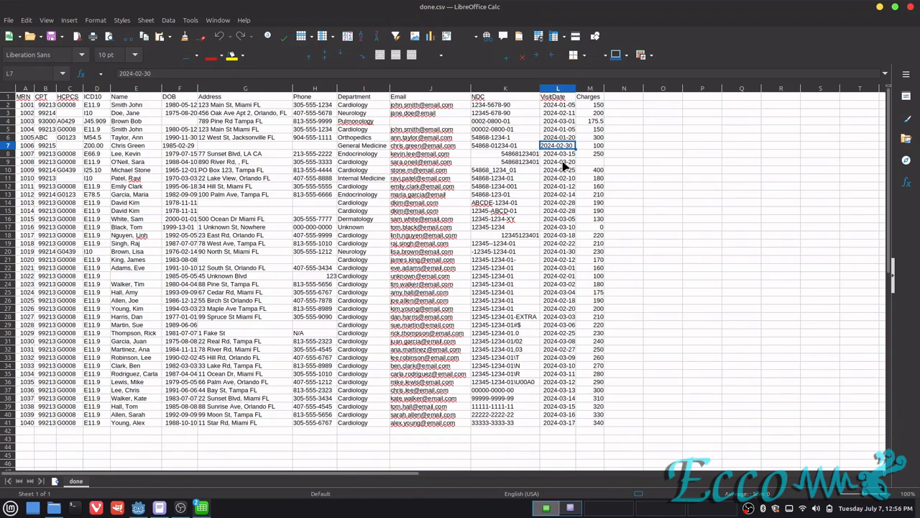
key(alt+Tab)
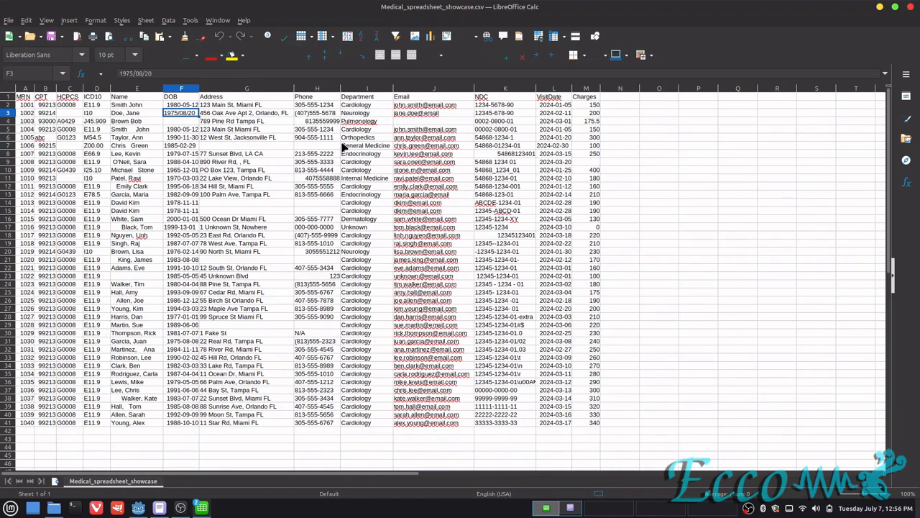
- Compare the NDC column between Medical_spreadsheet_showcase.csv and done.csv, ending on the cleaned file
key(alt+Tab)
key(alt+Tab)
key(alt+Tab)
key(alt+Tab)
key(alt+Tab)
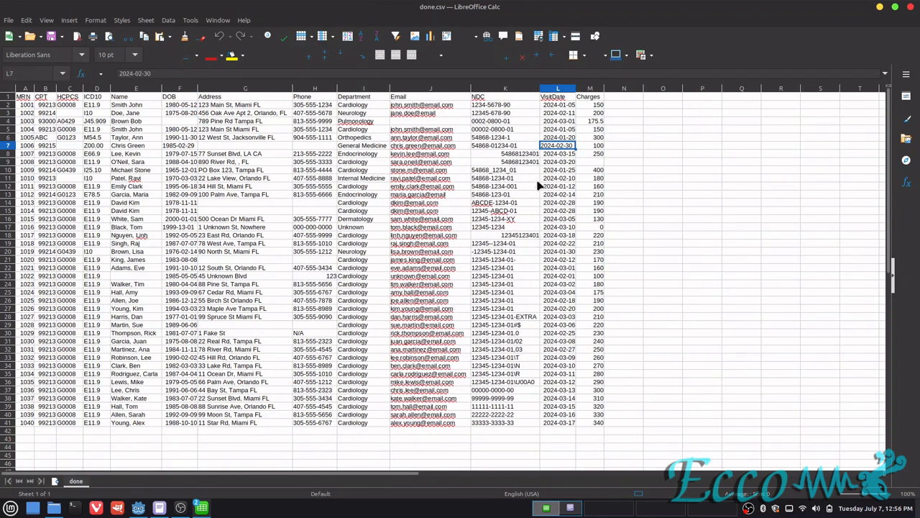
key(alt+Tab)
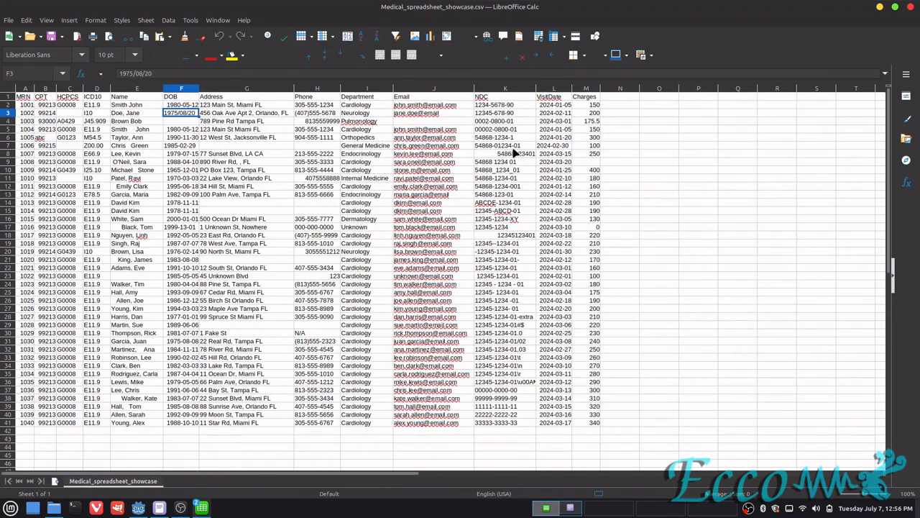
key(alt+Tab)
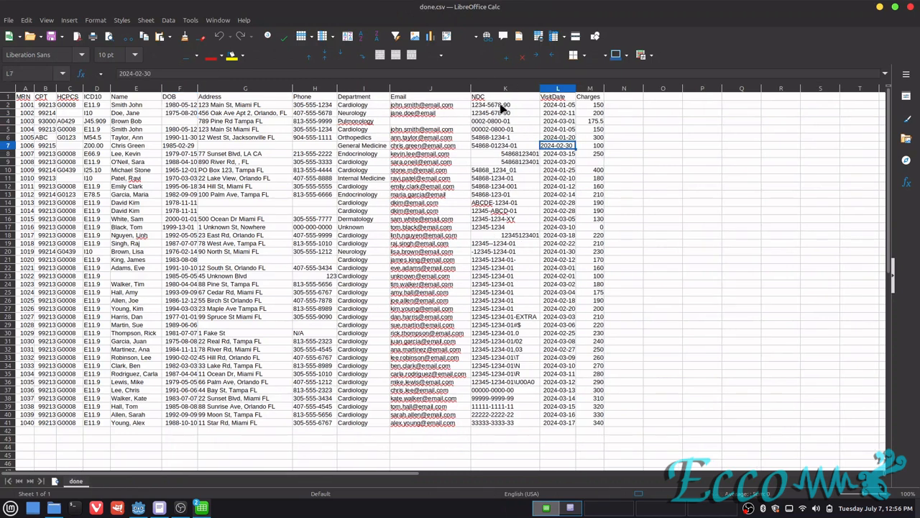